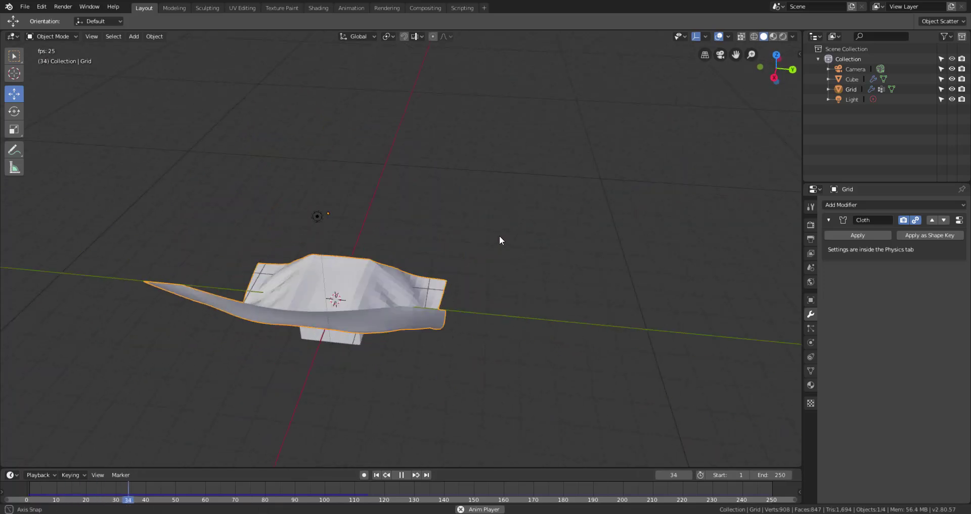
Select the collision cube with the Move tool active and orbit to view the drape
left_click(376, 377)
middle_click_drag(377, 379, 383, 382, "shift")
left_click(14, 56)
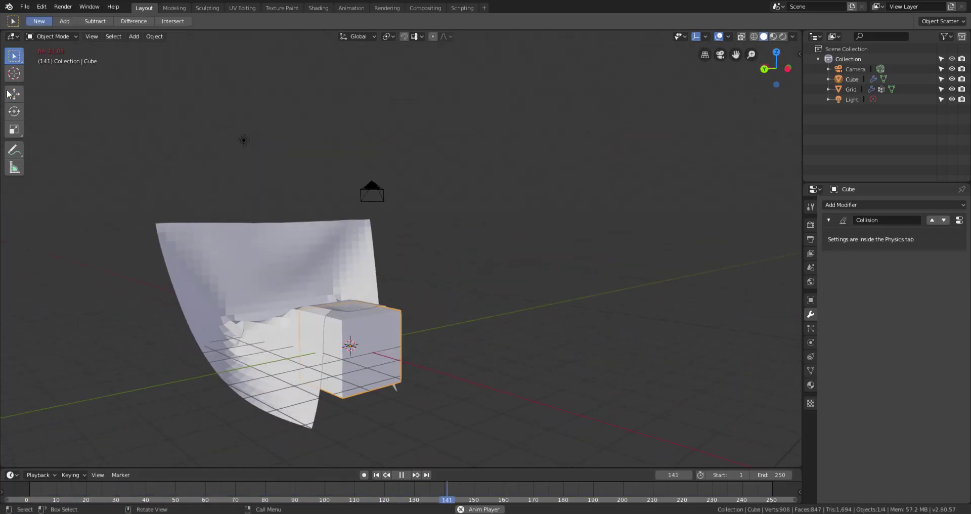
left_click(14, 94)
middle_click_drag(340, 326, 372, 342)
Replay the cloth simulation from the start and grab the cube through the cloth
left_click(377, 475)
left_click(402, 474)
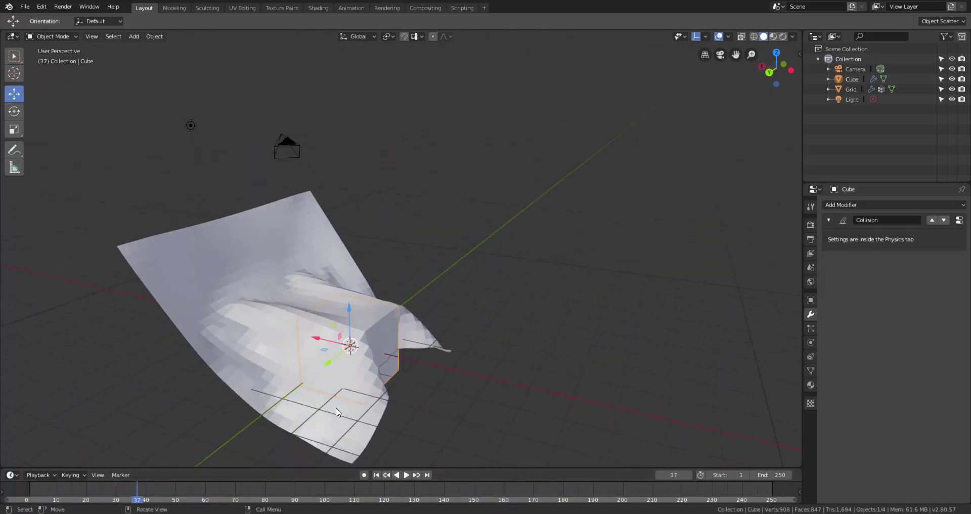
left_click(405, 474)
key("g")
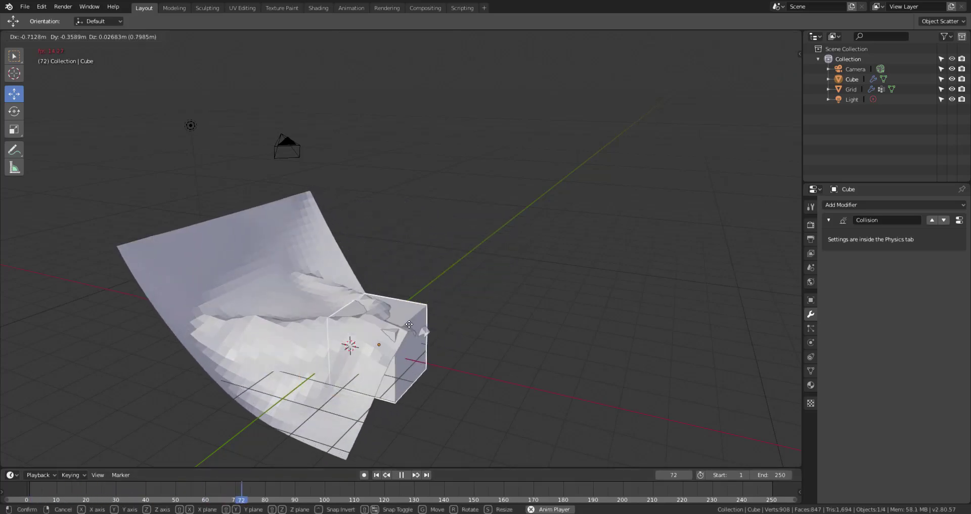
left_click(249, 313)
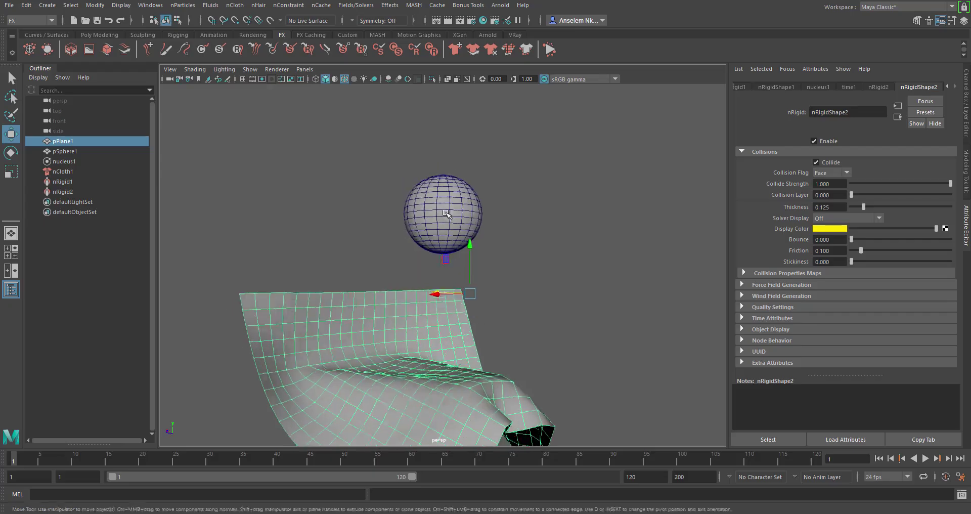
Apply the lava preset to the sphere's nCloth and start playback
left_click(926, 112)
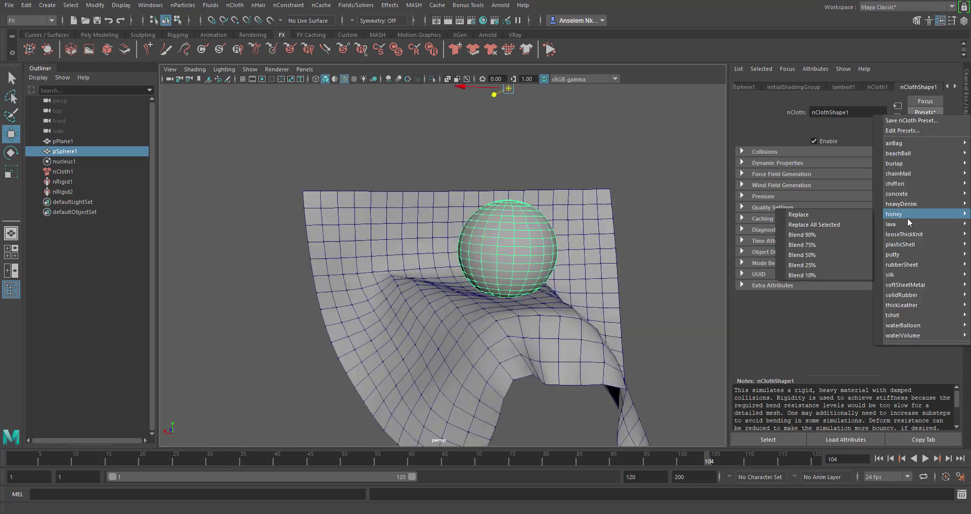
left_click(820, 219)
key("alt+v")
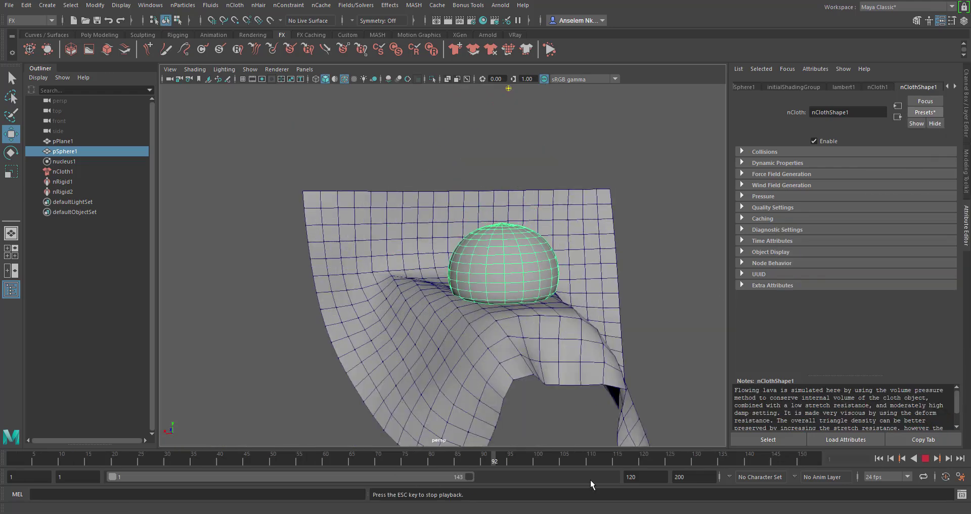
Set the maximum end frame to 2000 and stretch the playback range to 2000
left_click_drag(590, 485, 618, 483)
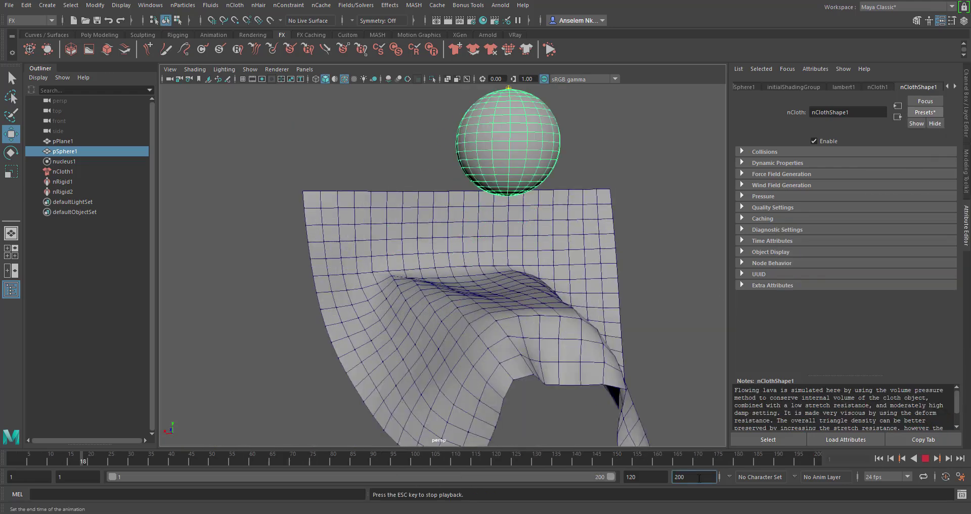
double_click(681, 477)
type("2000")
key("Return")
left_click_drag(162, 477, 615, 477)
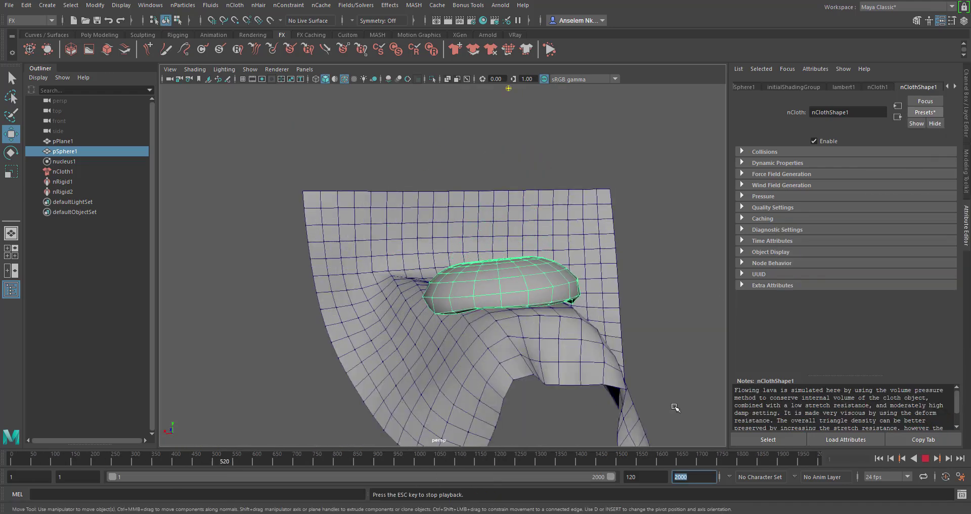
type("33")
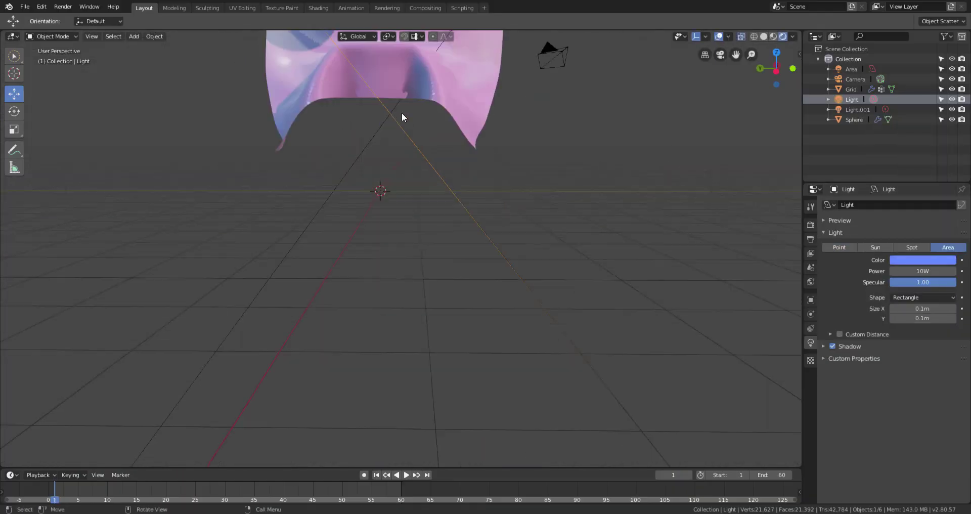
Apply the Grid's Subdivision modifier and replay the sphere dropping onto the cloth
left_click(812, 384)
left_click(811, 315)
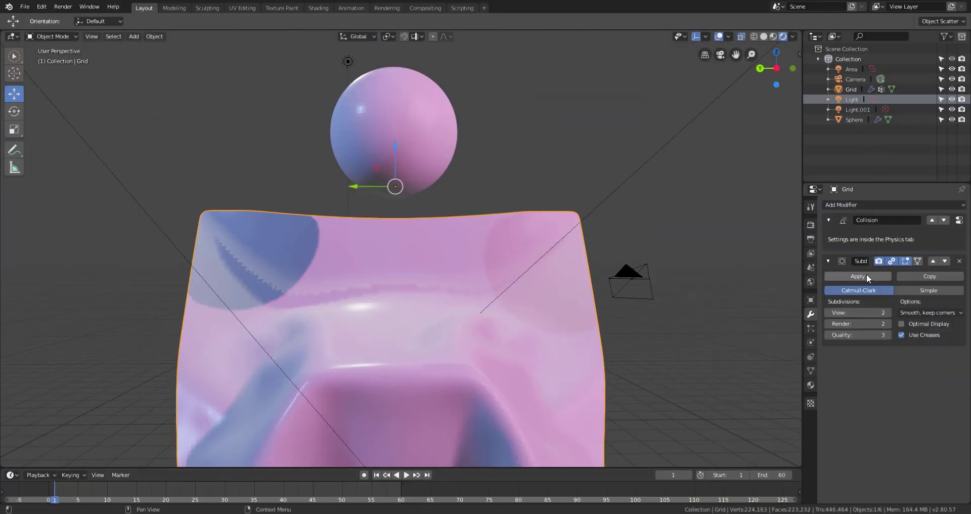
left_click(868, 276)
left_click(407, 475)
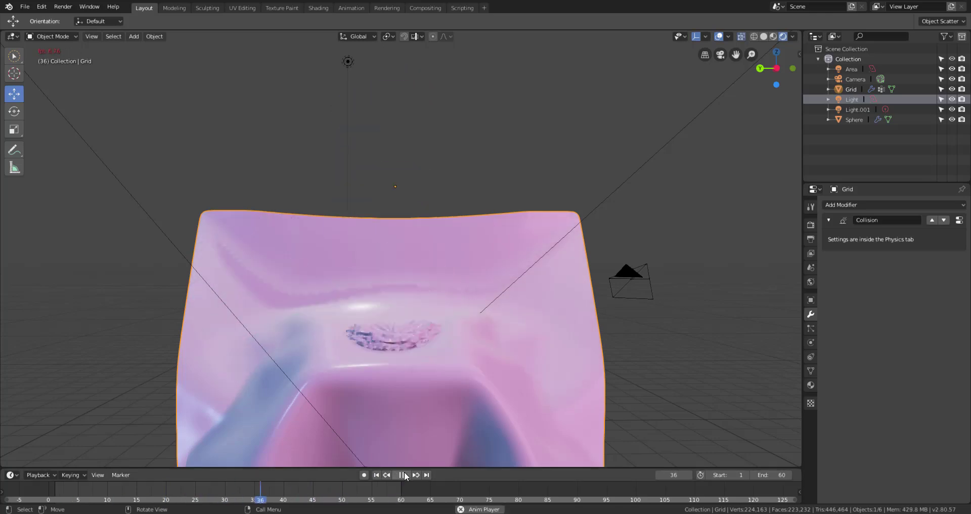
left_click(811, 224)
scroll(833, 450, "down", 5)
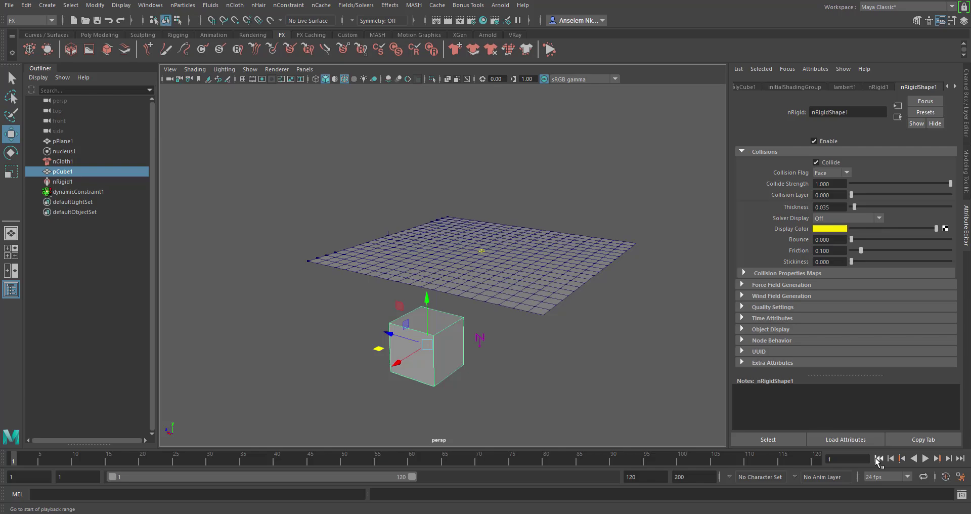
Play the nCloth fall onto the cube, tumble to view it from below, replay, then stop
left_click(925, 459)
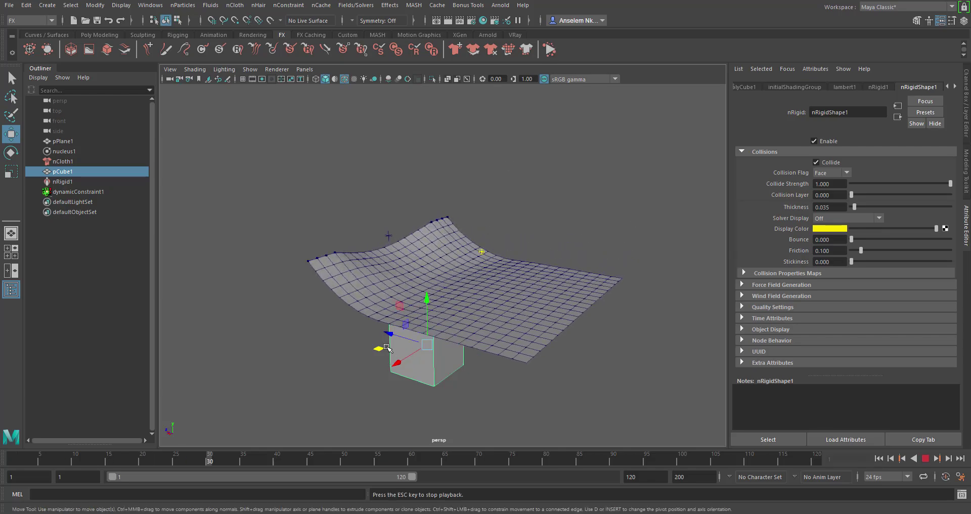
left_click_drag(651, 327, 445, 273, "alt")
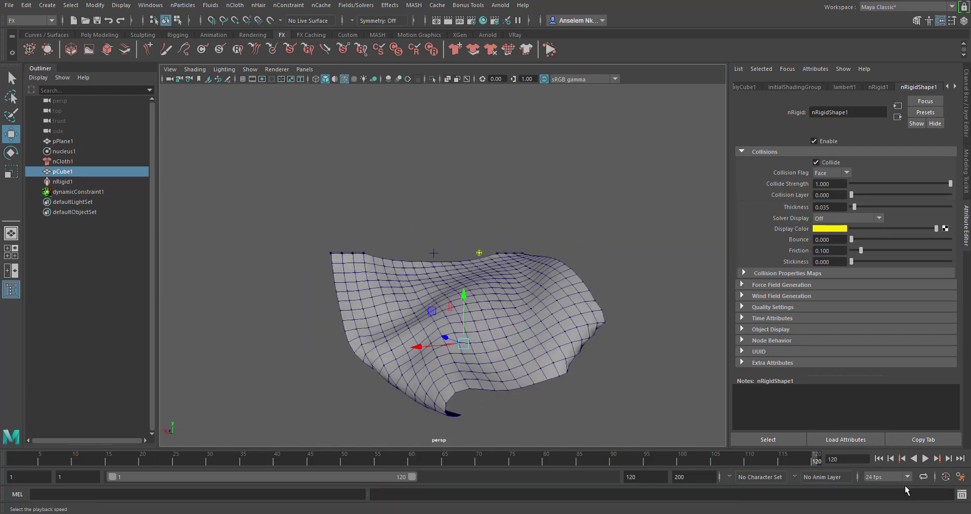
left_click(925, 458)
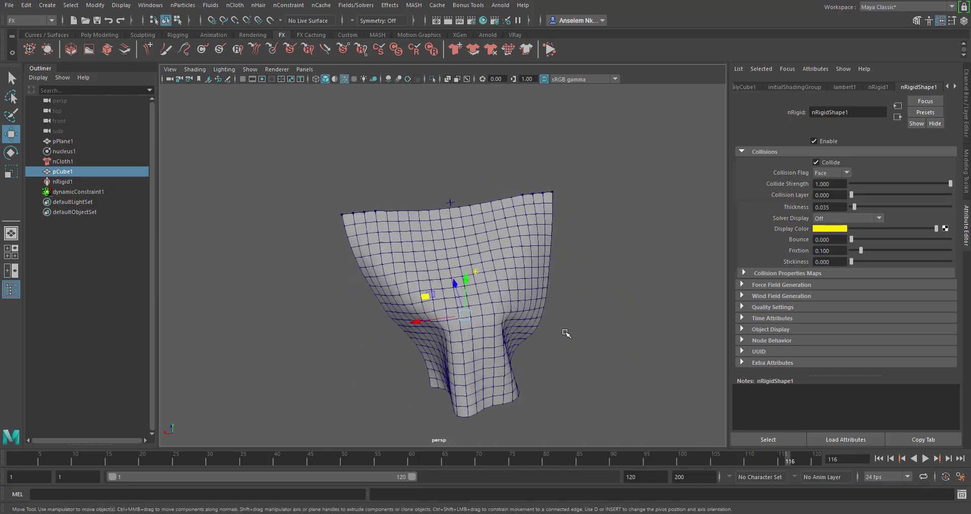
left_click(926, 458)
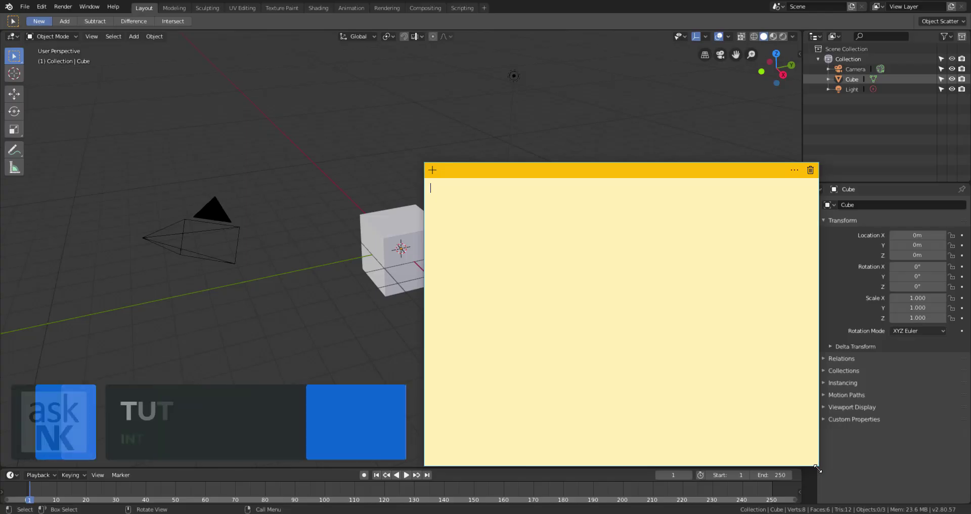
Move the note up and sketch the grid's outer edges and first vertical lines
left_click_drag(623, 141, 635, 110)
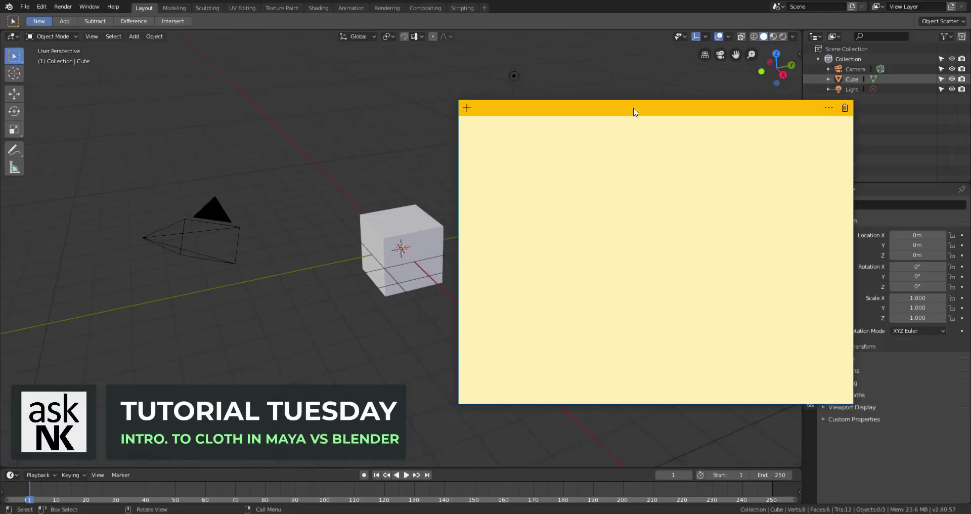
mouse_move(527, 162)
left_mouse_down()
mouse_move(713, 158)
mouse_move(722, 322)
mouse_move(542, 338)
mouse_move(732, 310)
left_mouse_up()
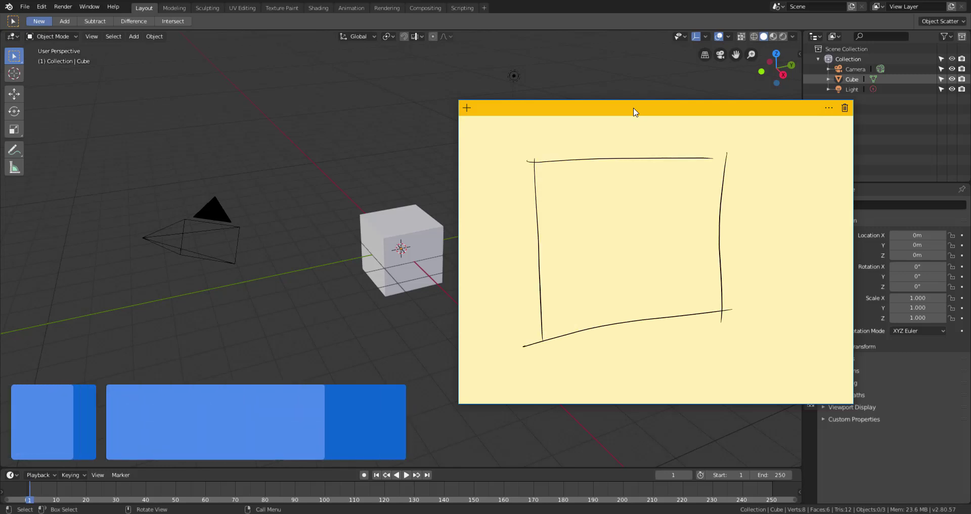
left_click_drag(677, 136, 681, 348)
left_click_drag(636, 133, 649, 358)
left_click_drag(586, 137, 610, 367)
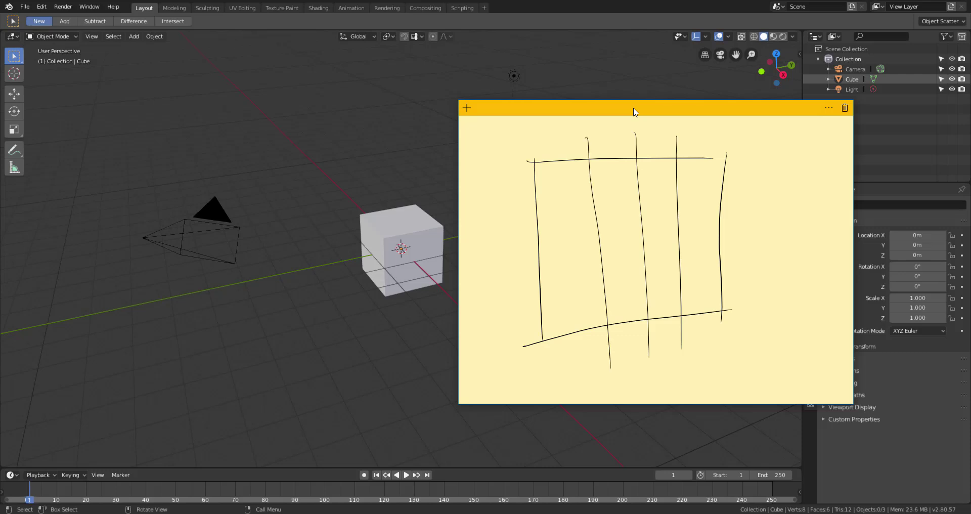
left_click_drag(552, 137, 582, 383)
Draw four horizontal lines across the grid and two more vertical lines
left_click_drag(505, 192, 785, 164)
left_click_drag(509, 228, 811, 197)
left_click_drag(510, 281, 787, 237)
left_click_drag(507, 322, 779, 271)
left_click_drag(700, 141, 710, 360)
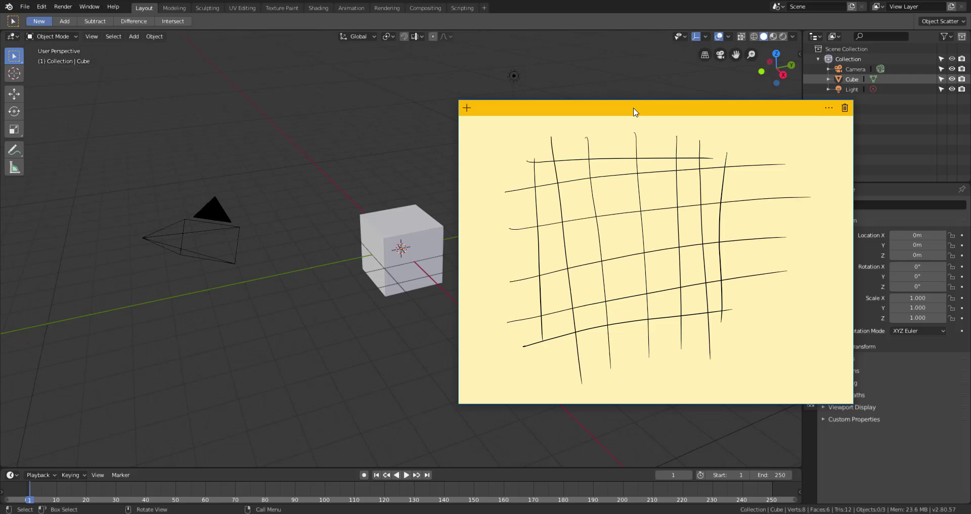
left_click_drag(609, 136, 648, 370)
Add a last vertical and two short horizontal strokes, then drag the note off screen
left_click_drag(747, 147, 746, 347)
left_click_drag(725, 312, 769, 306)
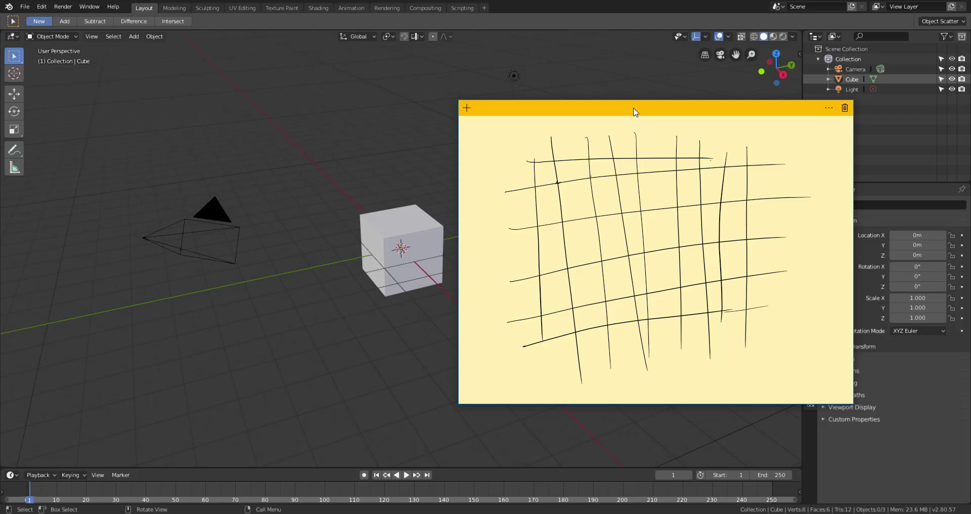
left_click_drag(710, 160, 770, 155)
left_click_drag(700, 110, 653, 0)
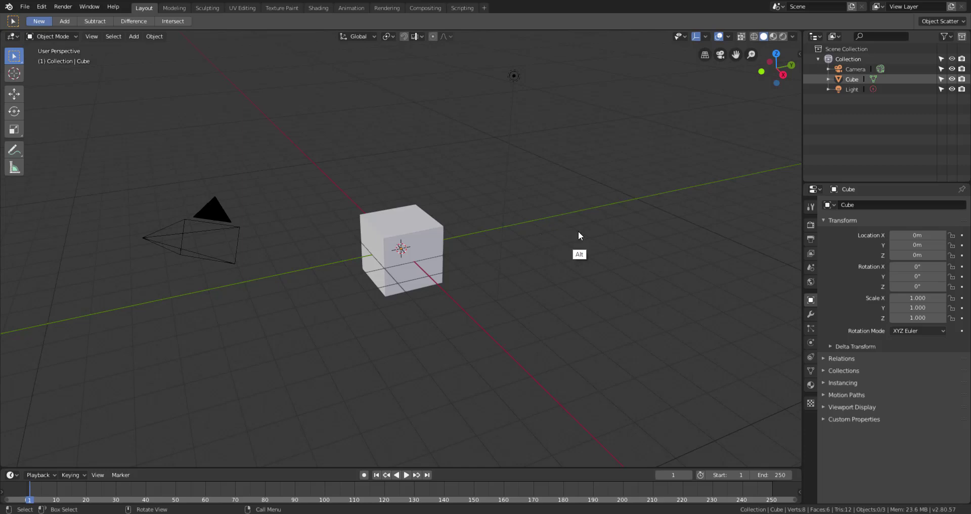
Frame the default Cube, then hide it with its eye icon in the Outliner
mouse_move(578, 232)
left_mouse_down("alt")
mouse_move(595, 232)
mouse_move(566, 229)
left_mouse_up("alt")
left_click(469, 269)
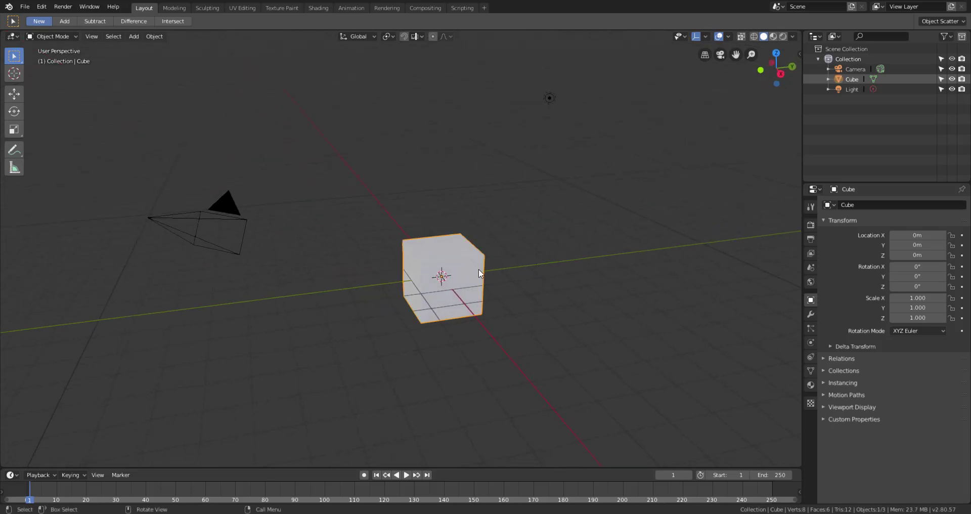
key("KP_Decimal")
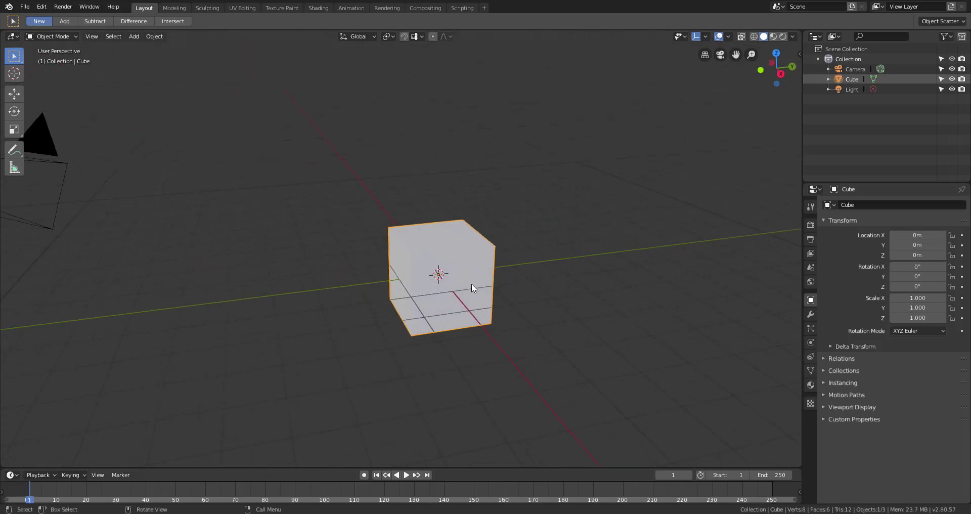
scroll(393, 299, "down", 6)
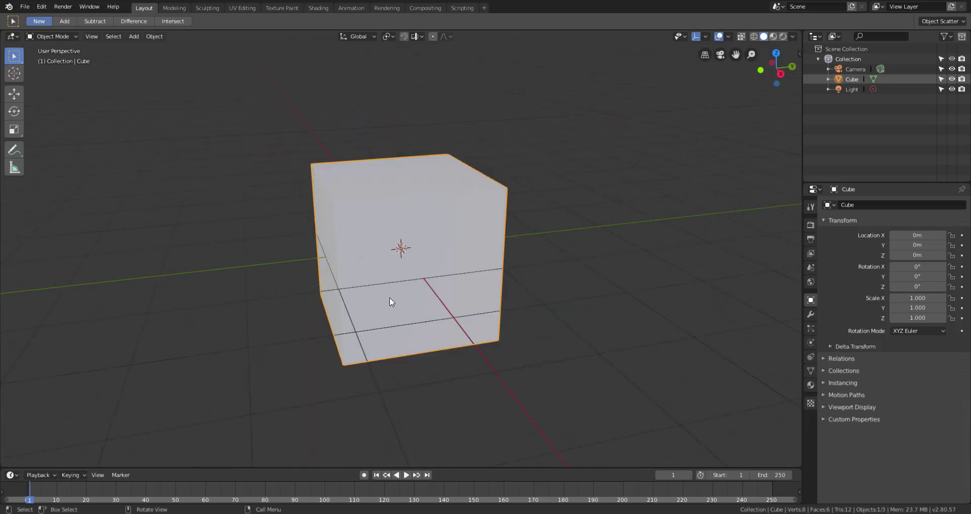
left_click(551, 289)
left_click(450, 254)
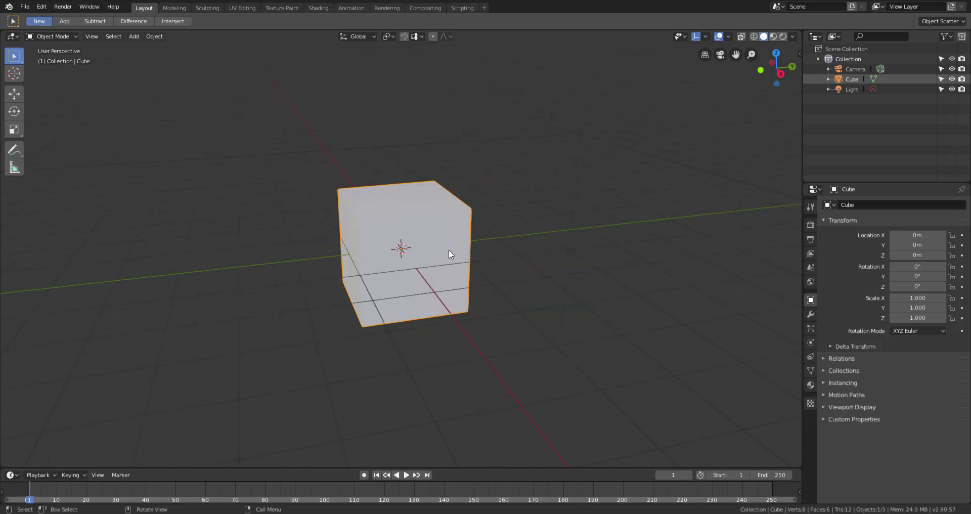
right_click(448, 250)
left_click(564, 206)
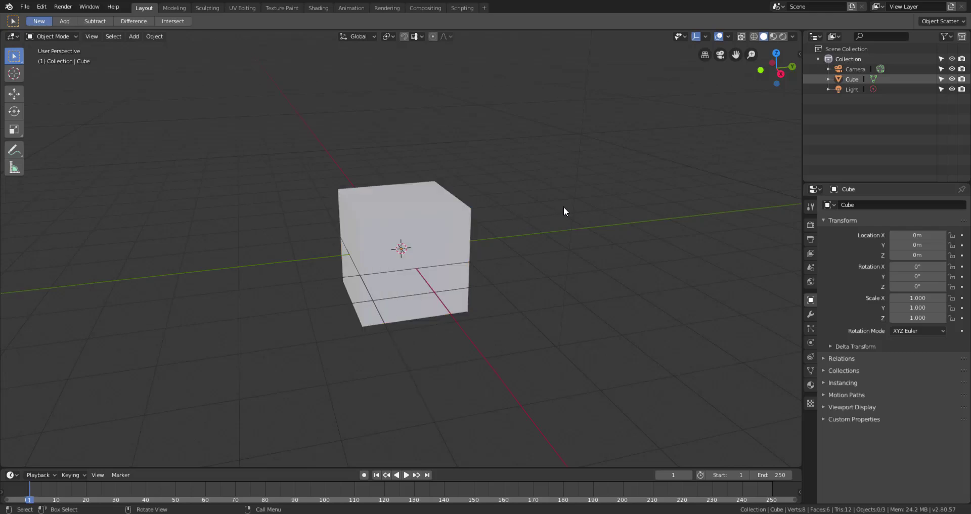
left_click(952, 79)
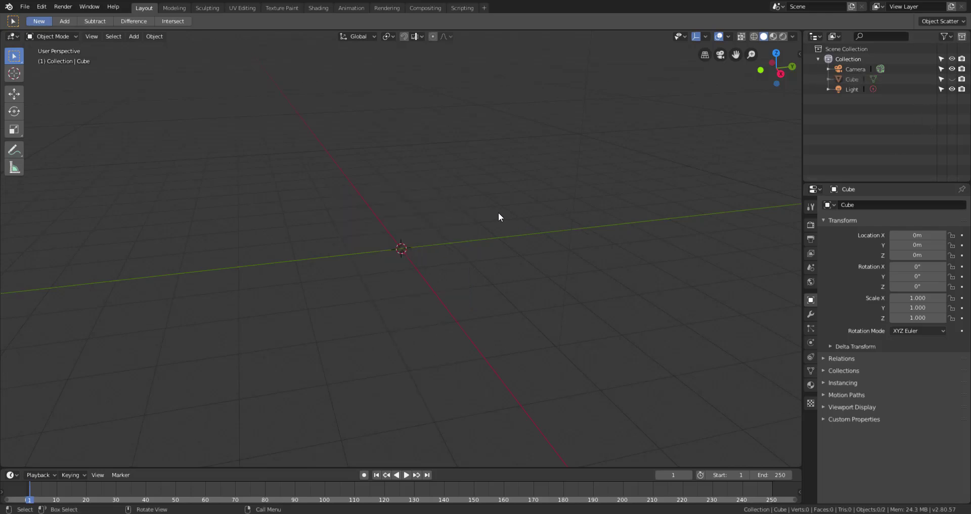
Add a Grid mesh sized 7.65 m with 30 X and 30 Y subdivisions
key("shift+a")
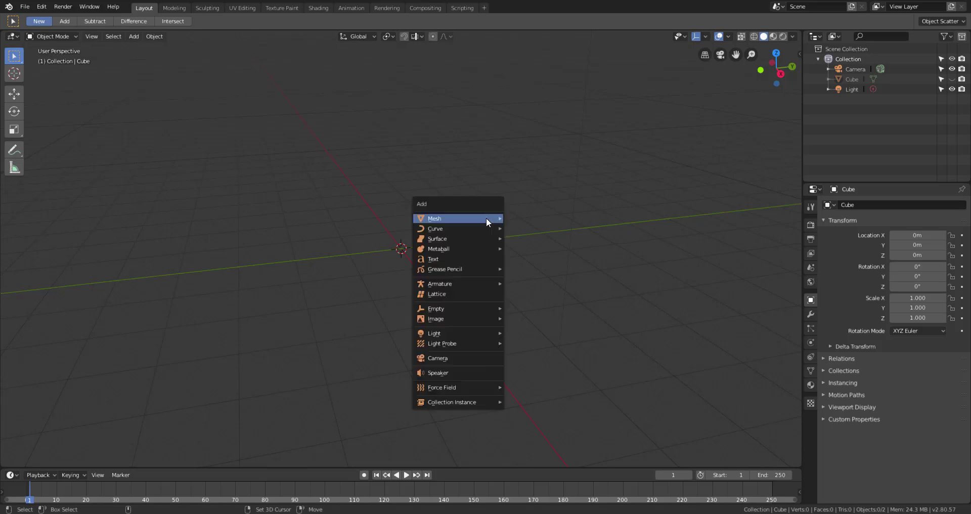
mouse_move(487, 217)
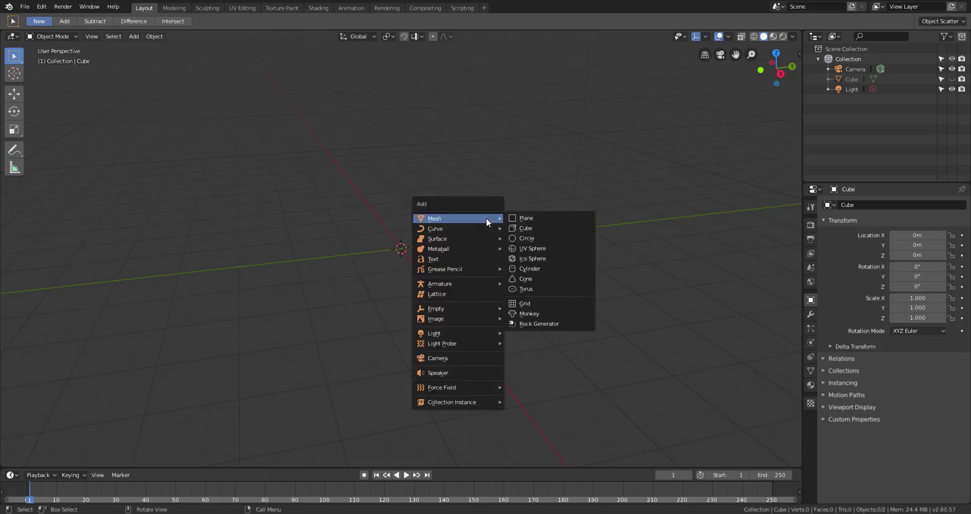
left_click(531, 304)
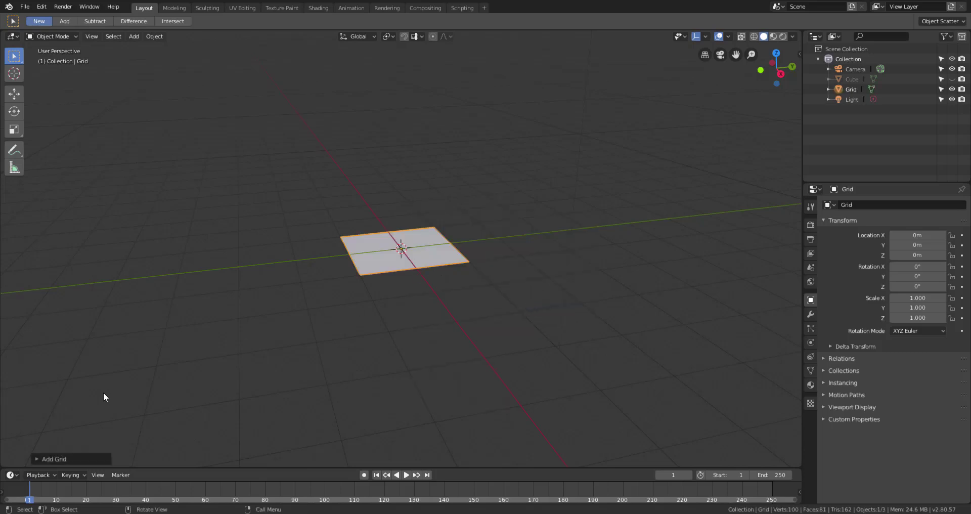
left_click(37, 459)
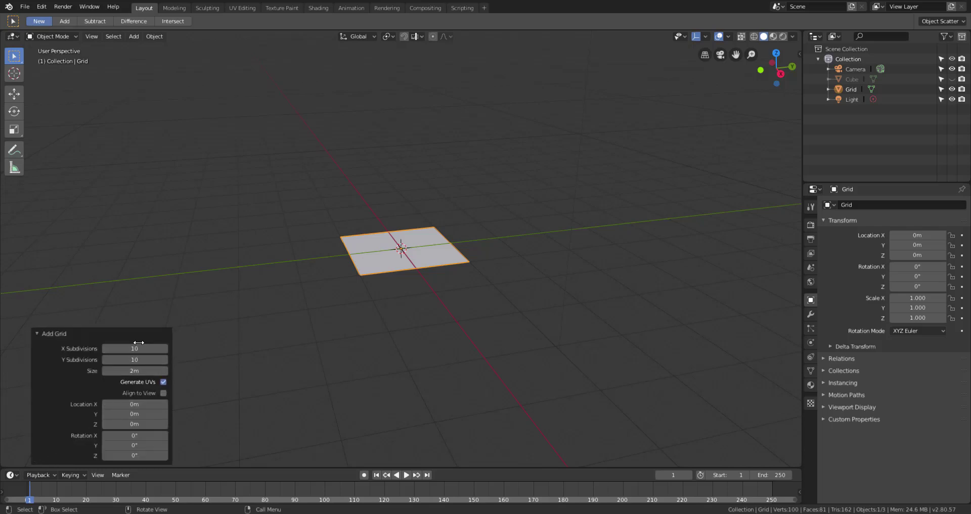
left_click_drag(132, 370, 115, 354)
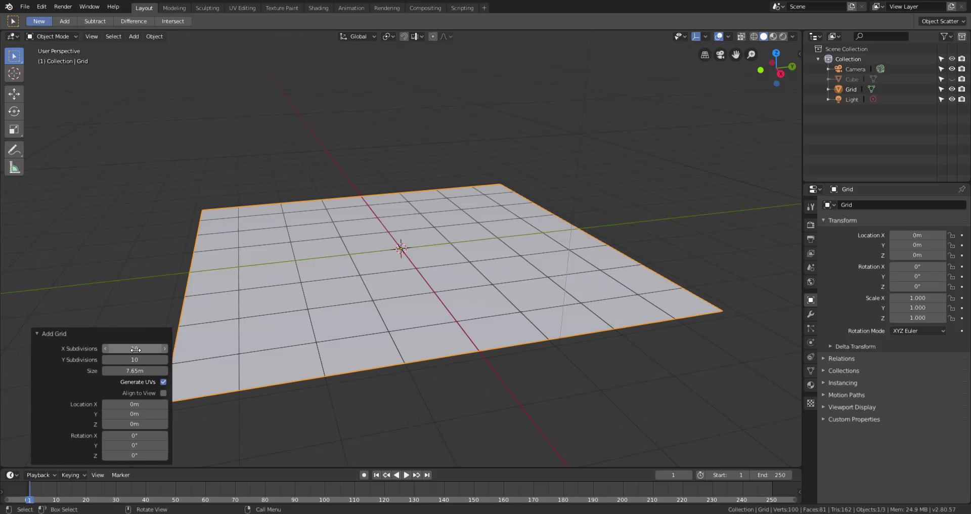
left_click(135, 349)
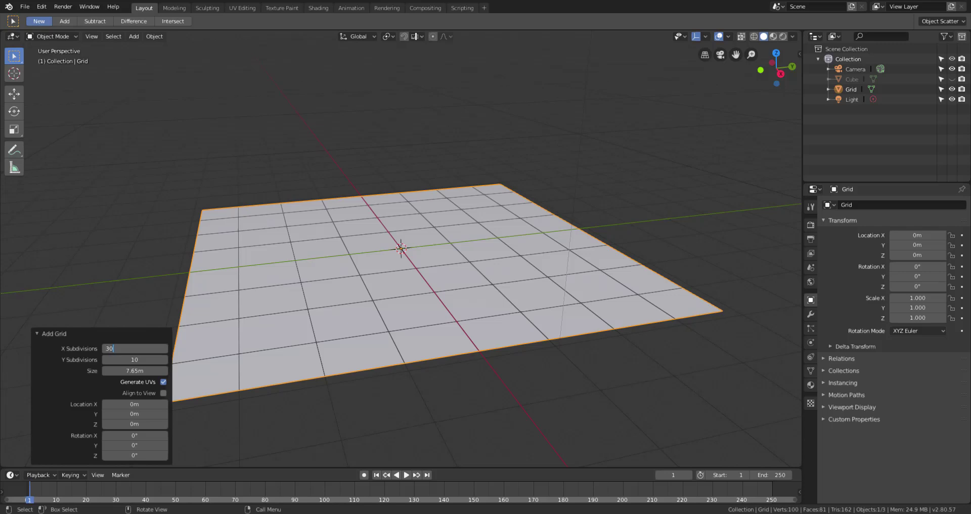
key("Return")
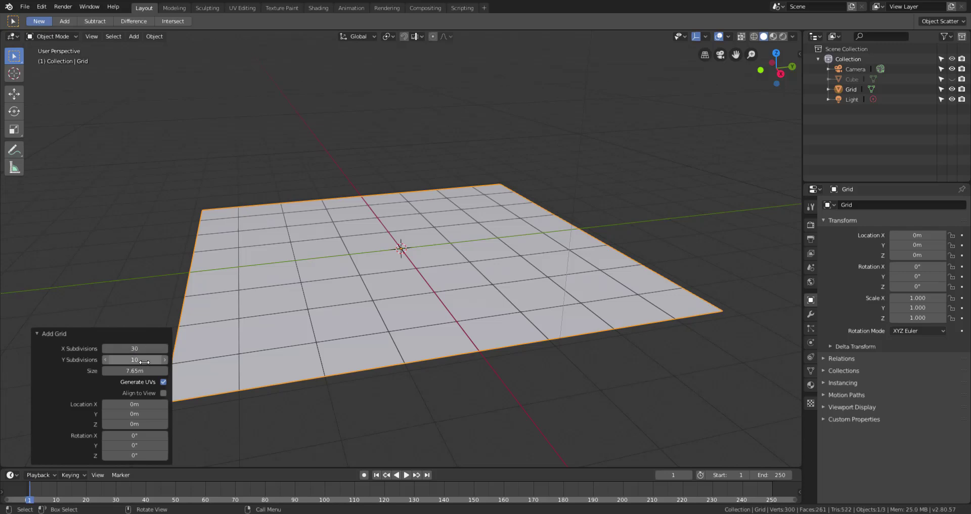
key("KP_3")
left_click(145, 359)
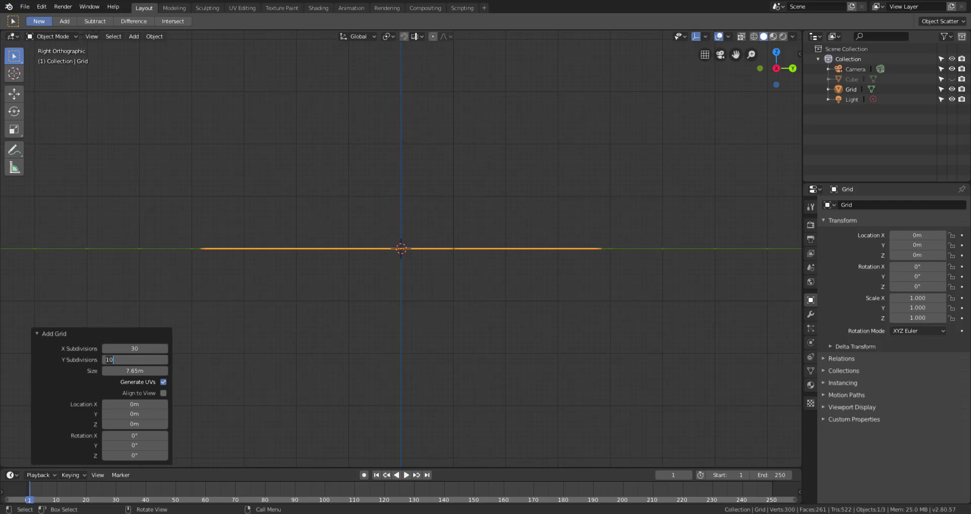
key("Return")
Check the grid from top and camera views, then switch shading to Wireframe
middle_click_drag(399, 229, 401, 257, "shift")
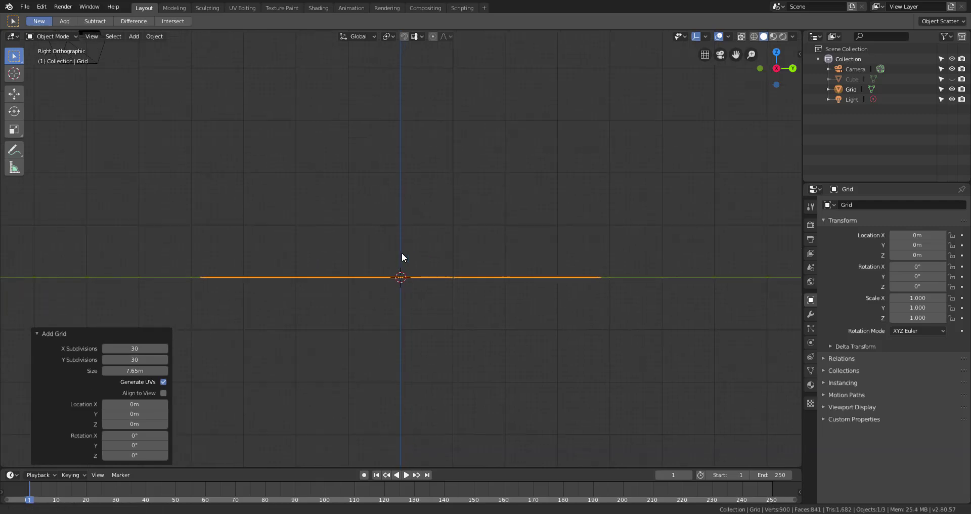
left_click(777, 52)
scroll(585, 219, "down", 4)
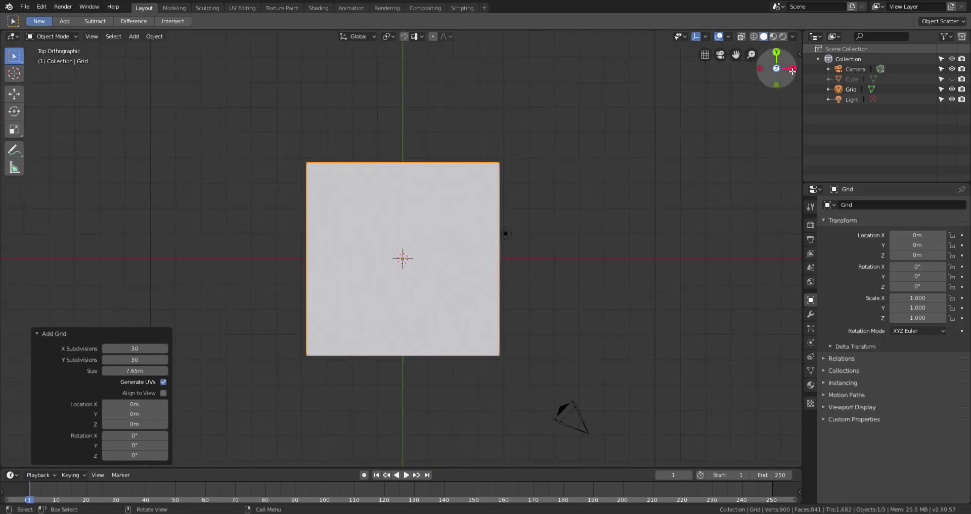
left_click(723, 57)
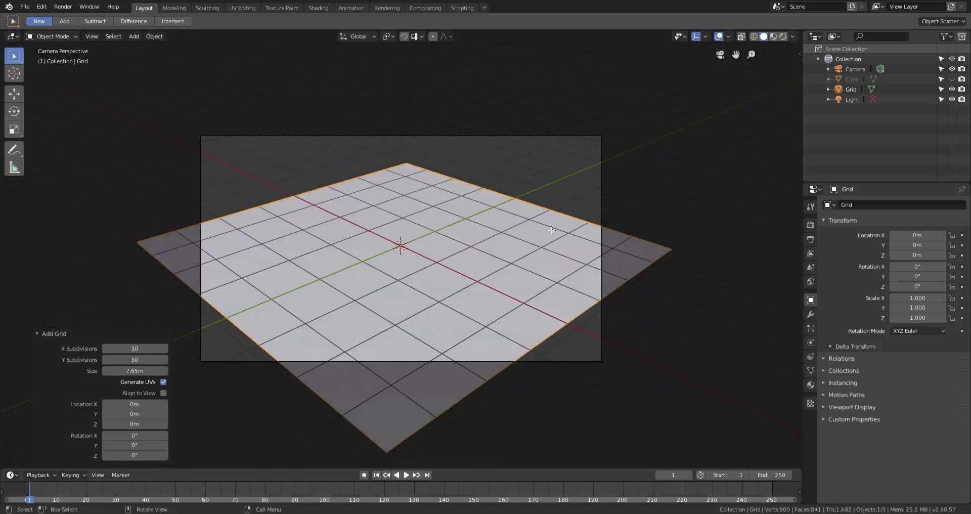
key("KP_7")
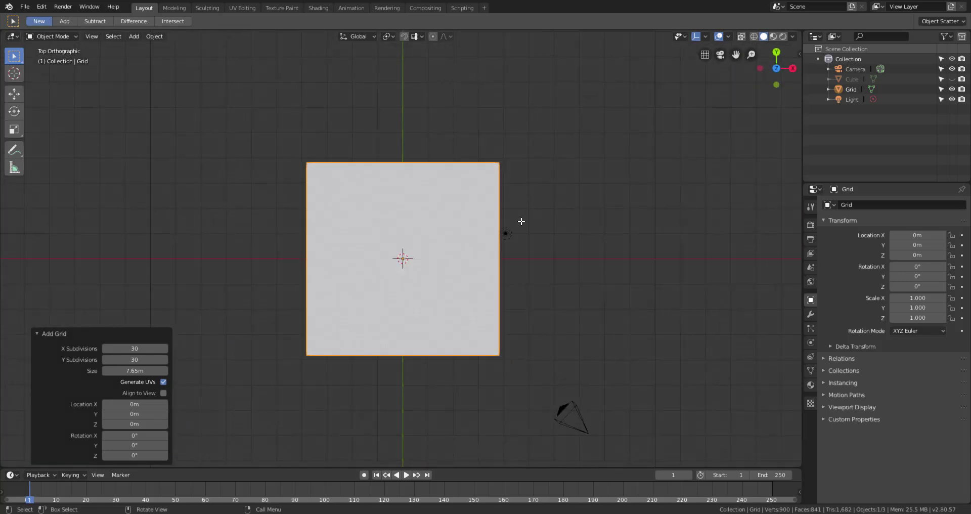
mouse_move(529, 319)
middle_mouse_down()
mouse_move(453, 188)
mouse_move(427, 208)
mouse_move(406, 251)
mouse_move(453, 258)
mouse_move(428, 260)
middle_mouse_up()
scroll(406, 251, "up", 3)
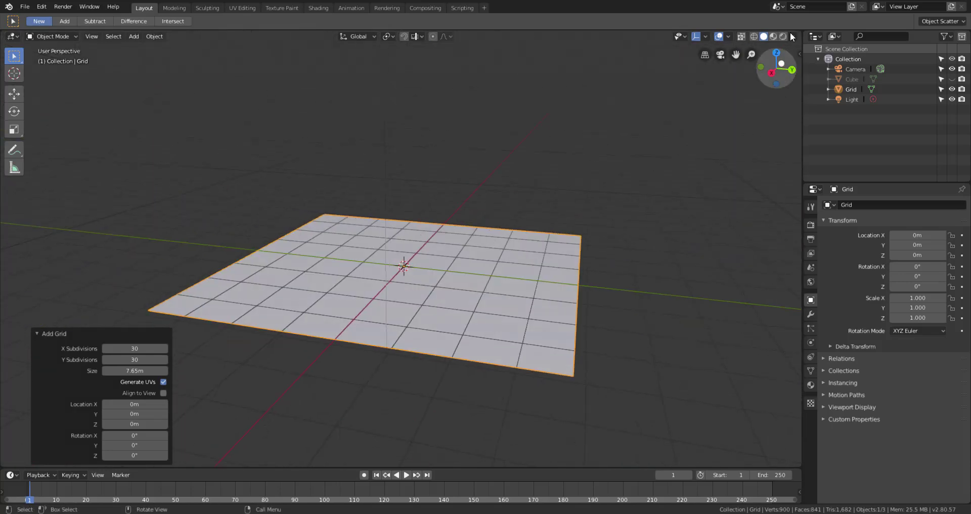
left_click(754, 37)
mouse_move(556, 290)
middle_mouse_down()
mouse_move(549, 306)
mouse_move(451, 292)
mouse_move(474, 315)
mouse_move(576, 261)
mouse_move(554, 270)
mouse_move(569, 269)
middle_mouse_up()
scroll(514, 236, "down", 2)
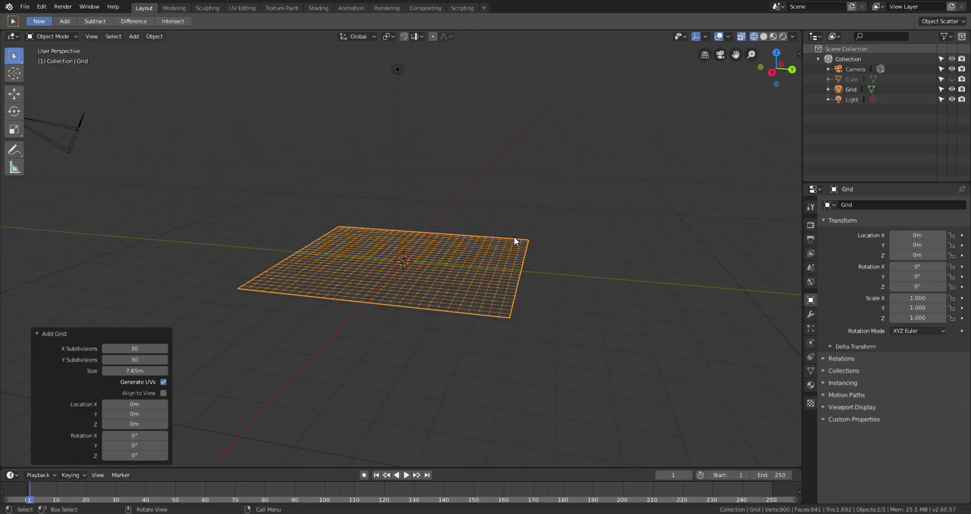
Move the grid up to Location Z 3.3876 m, then toggle Edit Mode and back
left_click(14, 94)
left_click_drag(402, 220, 404, 117)
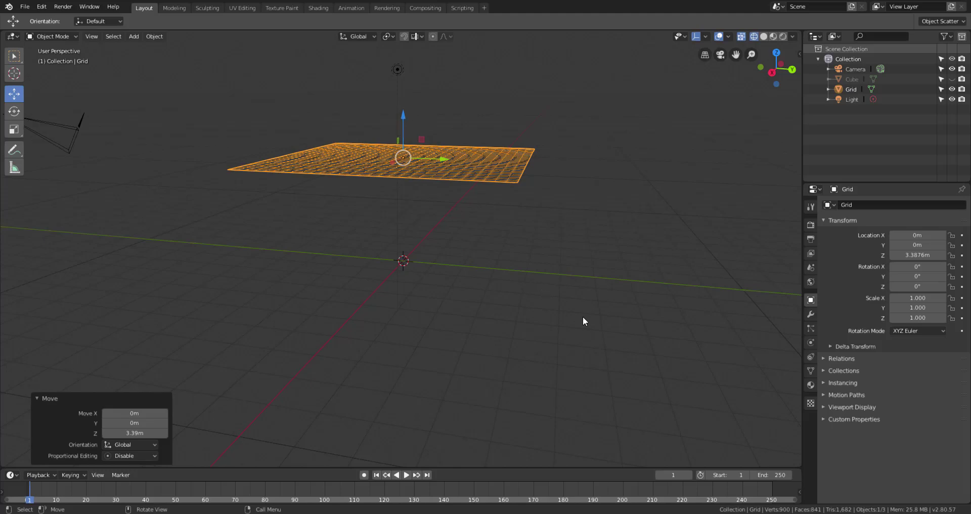
middle_click_drag(583, 319, 552, 312)
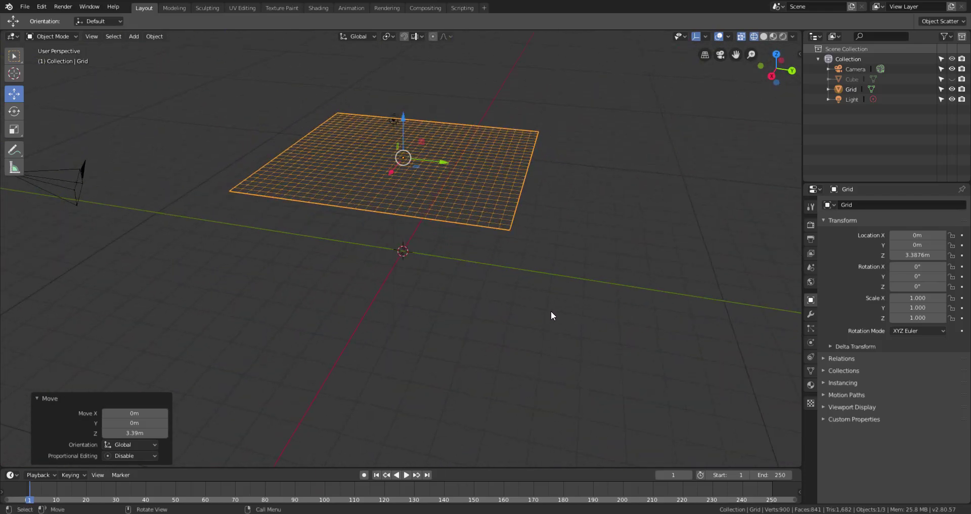
left_click(584, 250)
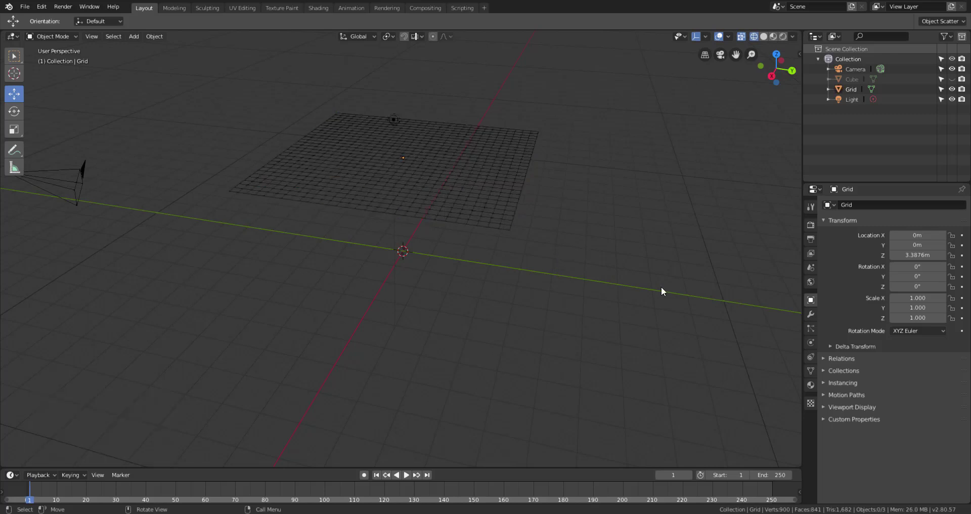
left_click(381, 166)
key("Tab")
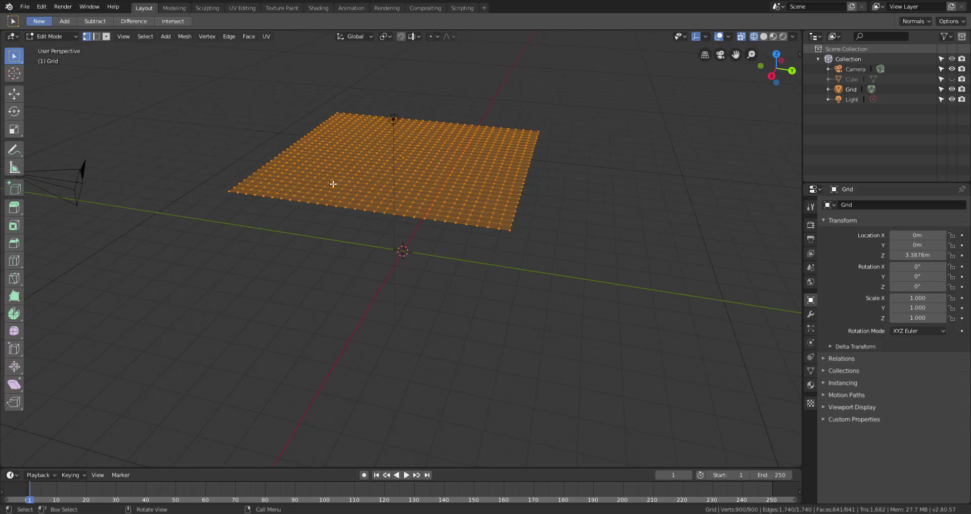
key("Tab")
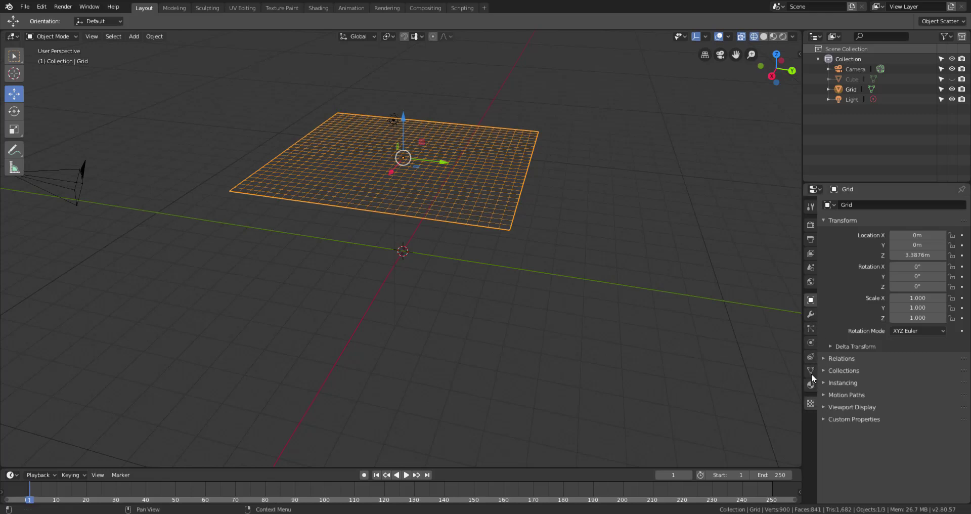
Add a Cloth modifier to the grid
left_click(810, 316)
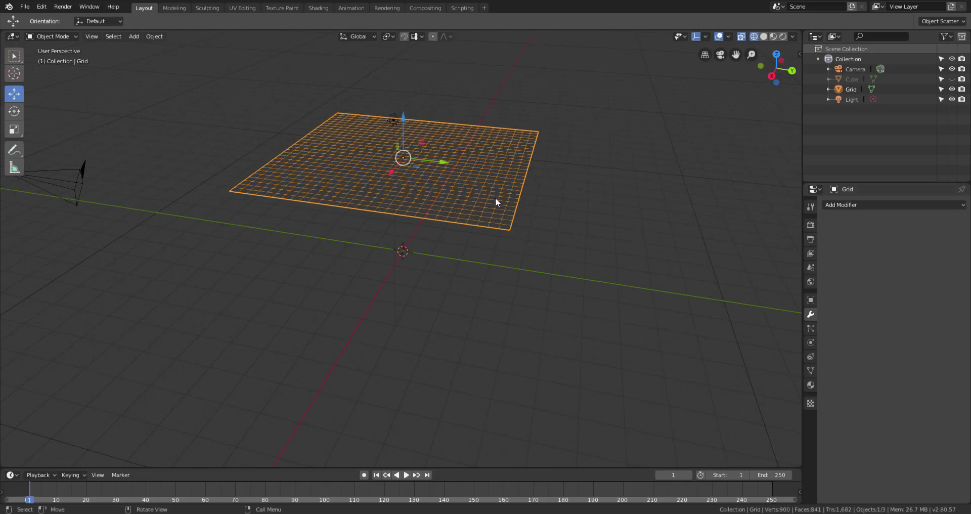
left_click(832, 204)
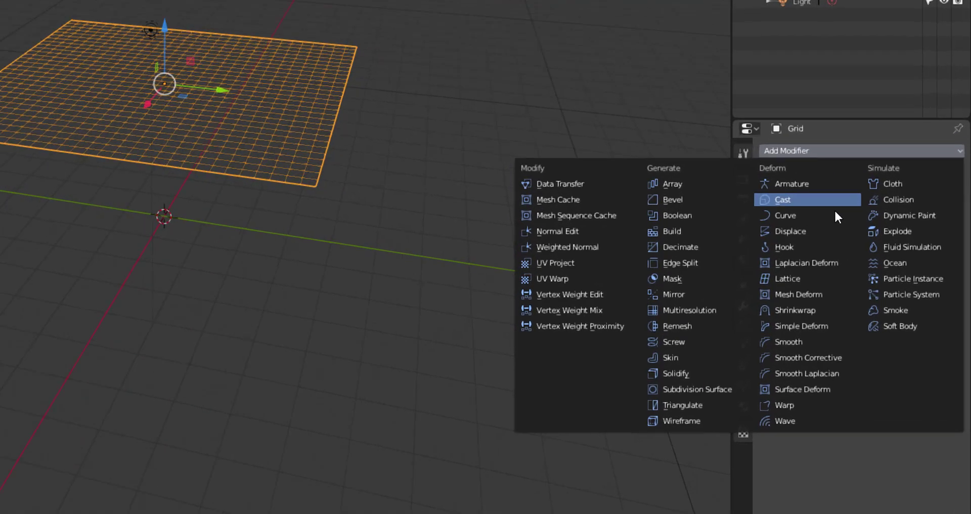
left_click(852, 151)
middle_click_drag(651, 256, 576, 257)
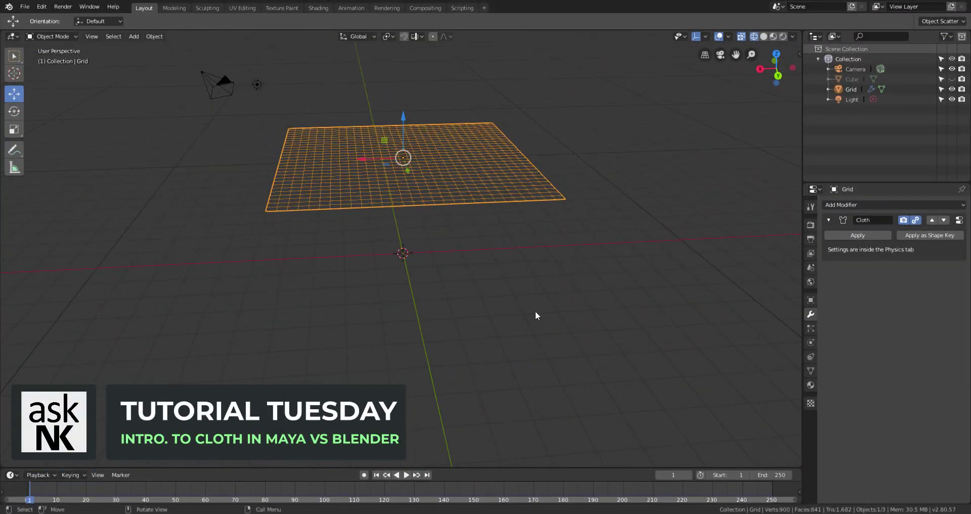
Play and stop the cloth fall, rewind to frame 1, and unhide the Cube
left_click(408, 474)
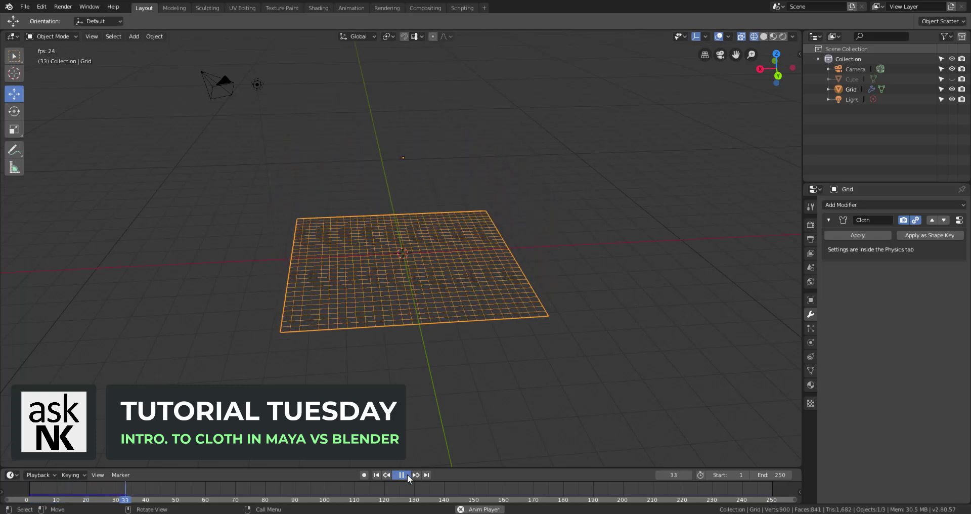
left_click(408, 475)
left_click(377, 474)
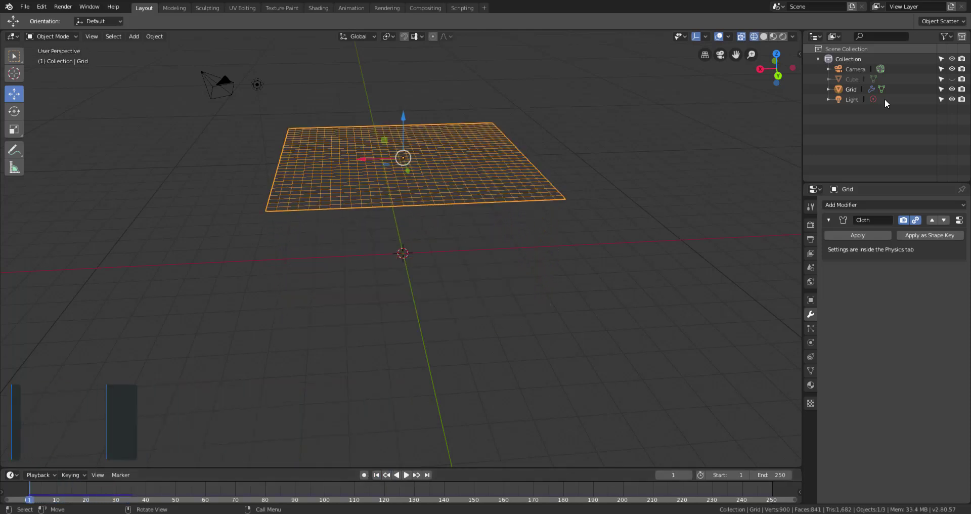
left_click(952, 79)
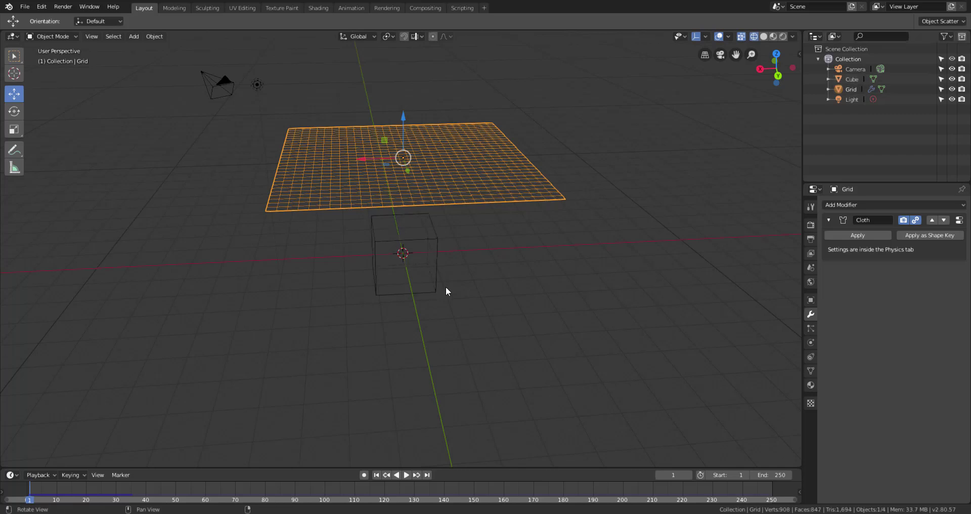
Turn off X-ray, switch the viewport to Solid shading, and select the cloth Grid
middle_click_drag(446, 291, 423, 227)
left_click(481, 255)
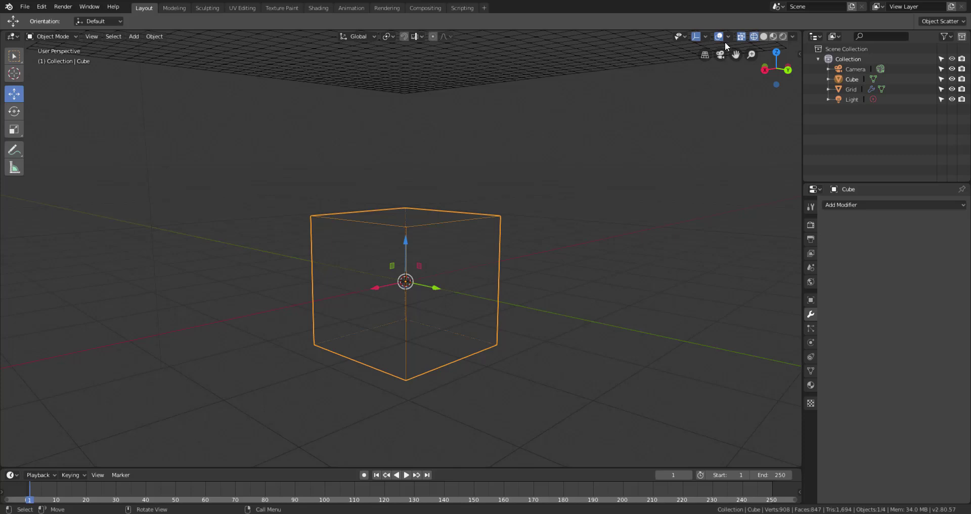
left_click(743, 36)
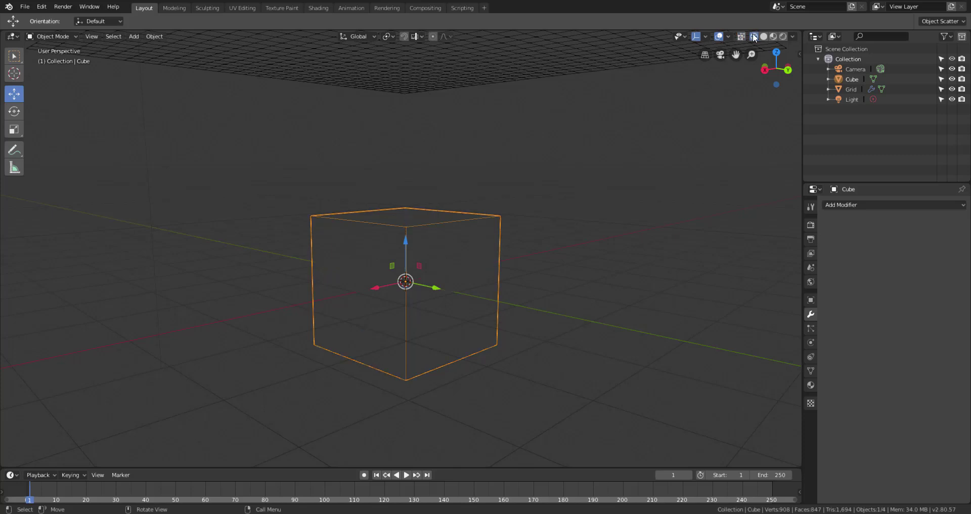
middle_click_drag(505, 246, 500, 273)
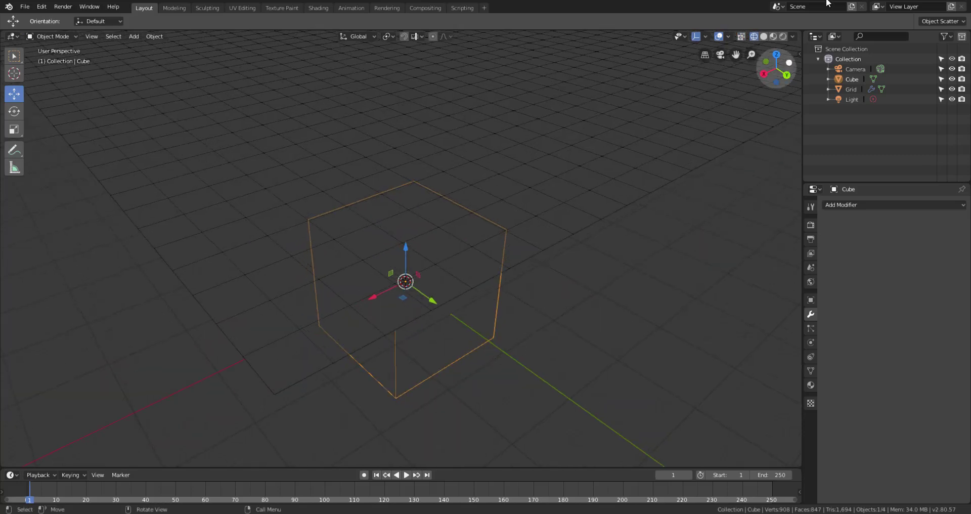
left_click(764, 37)
scroll(551, 253, "down", 7)
middle_click_drag(549, 265, 457, 245)
scroll(481, 246, "up", 3)
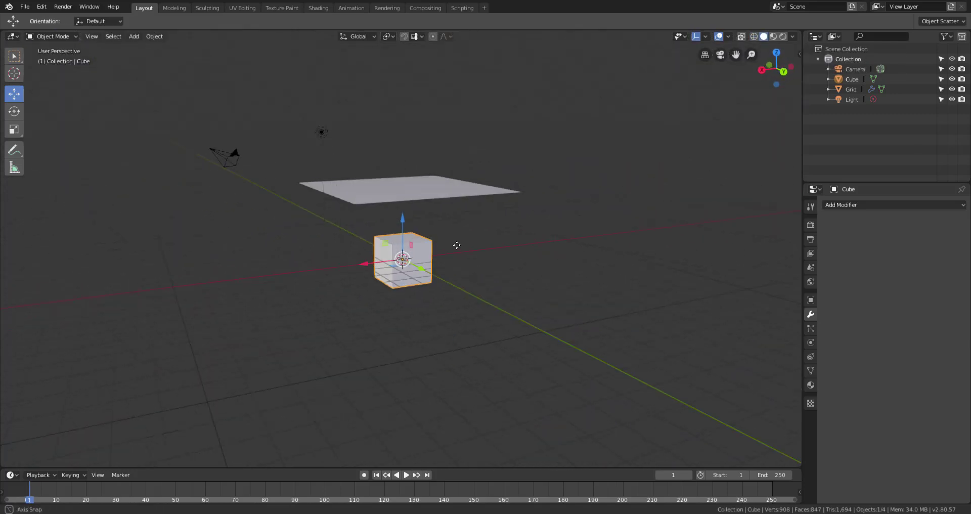
left_click(448, 185)
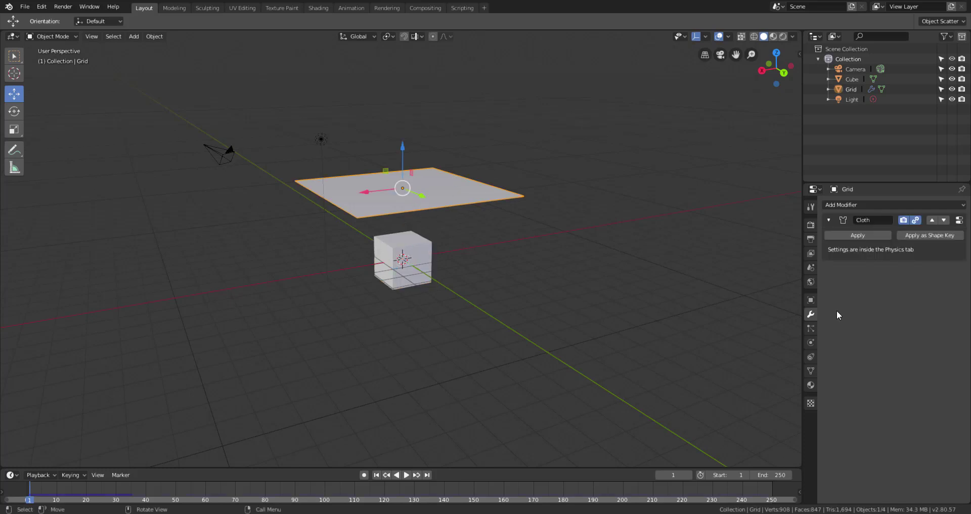
Set the Grid cloth's Quality Steps to 10 and enable Self Collision
left_click(811, 343)
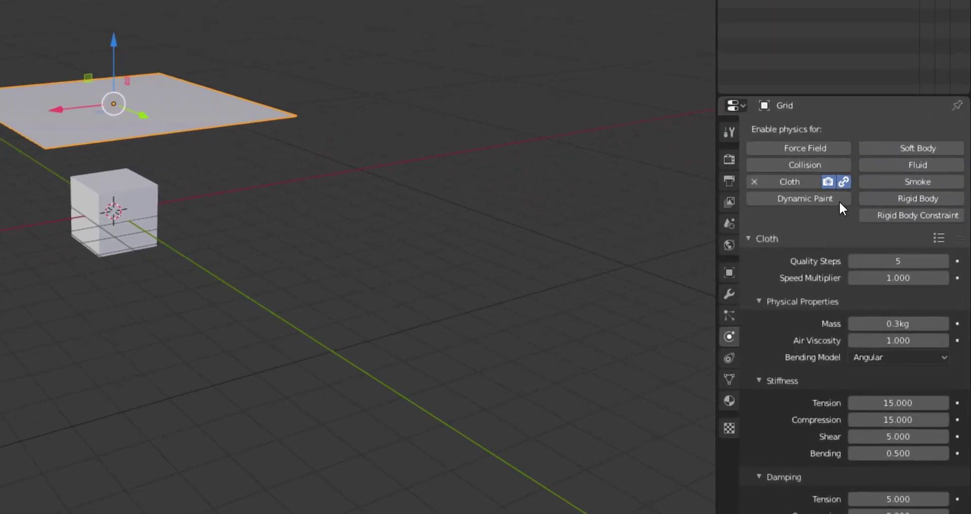
left_click(891, 261)
type("10")
key("Return")
scroll(860, 377, "down", 4)
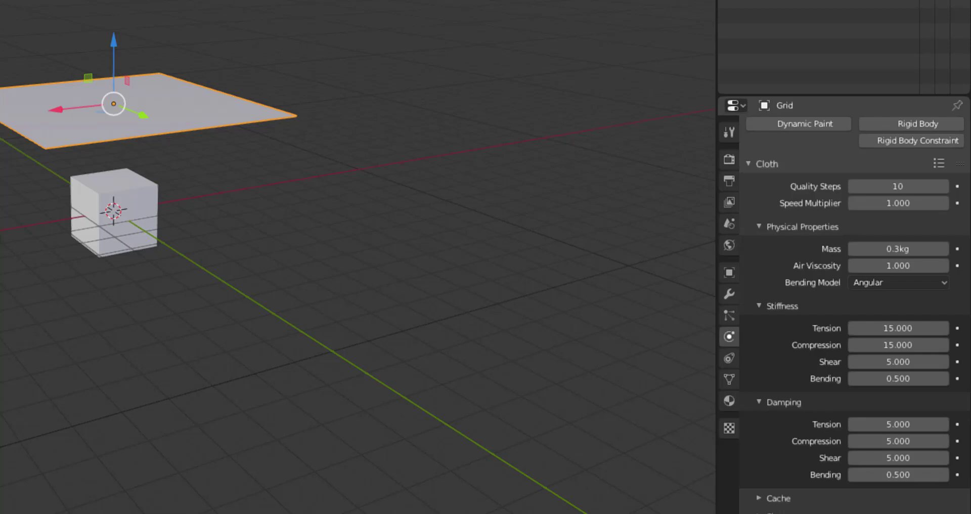
scroll(785, 407, "down", 10)
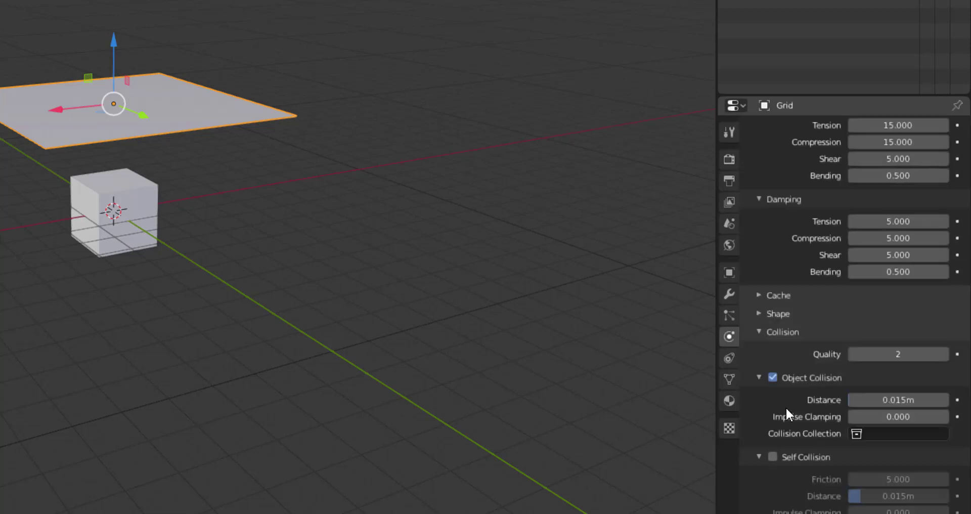
left_click(773, 457)
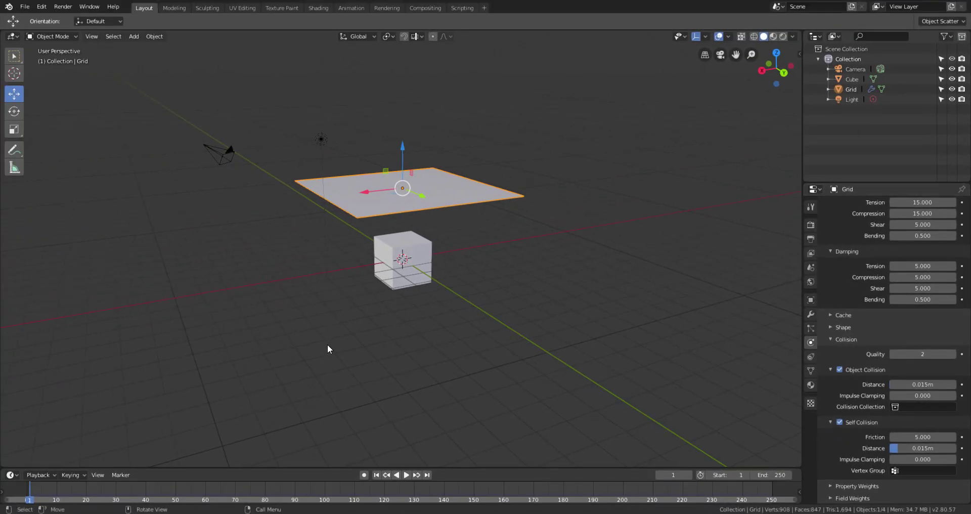
Play the cloth until it drops through the cube, rewind to frame 1, and select the Cube
left_click(406, 475)
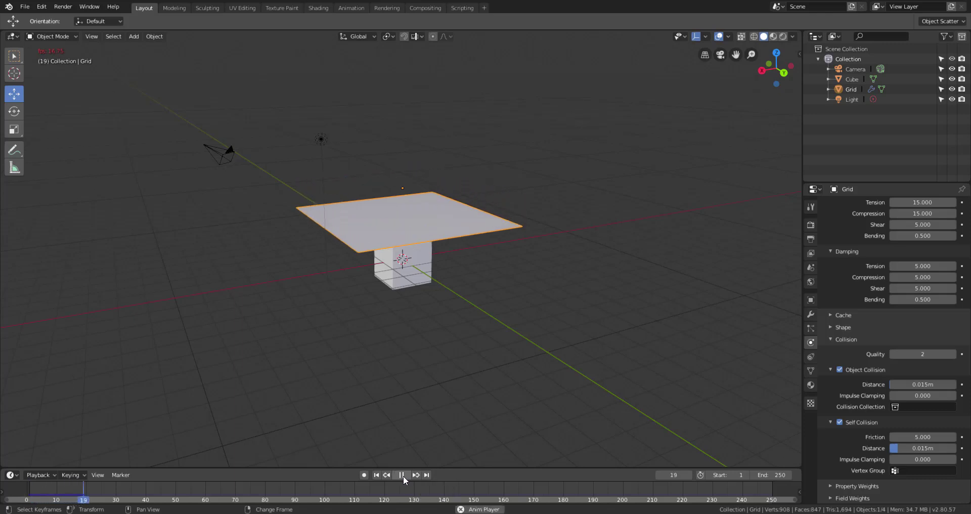
left_click(403, 475)
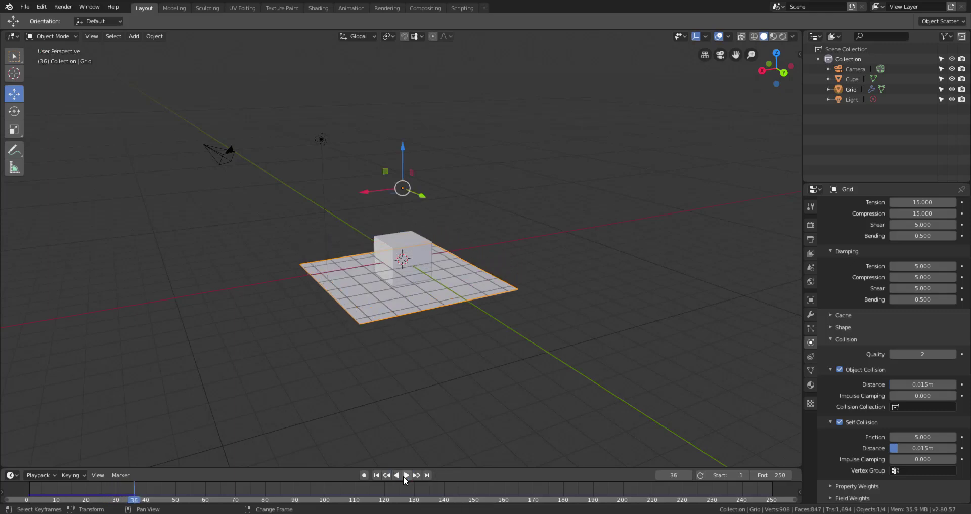
left_click(377, 474)
left_click(424, 242)
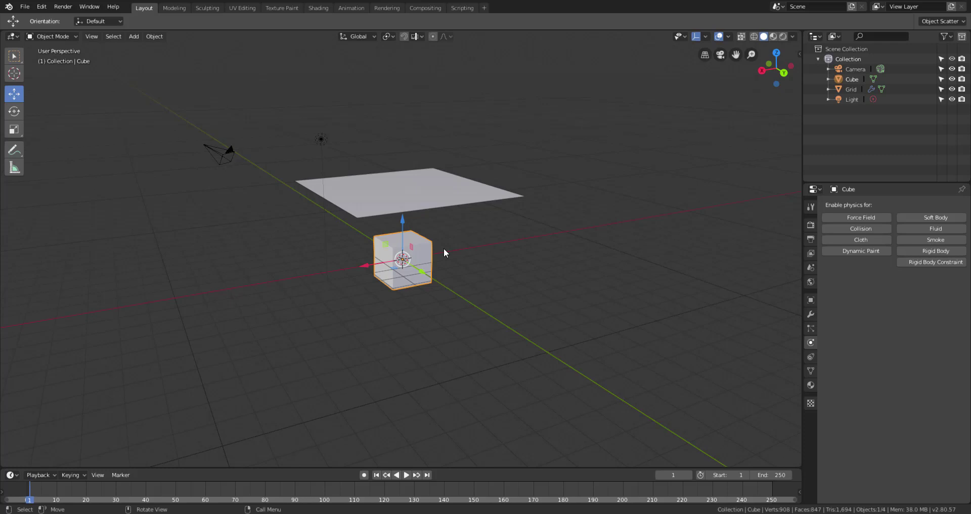
Give the Cube Collision physics and play until the cloth drapes over it, inspecting up close
left_click(863, 225)
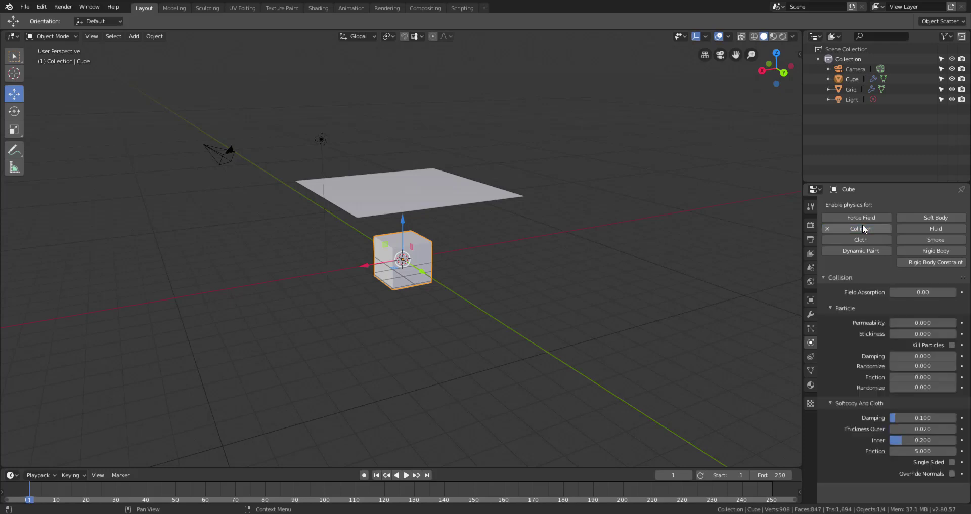
left_click(406, 474)
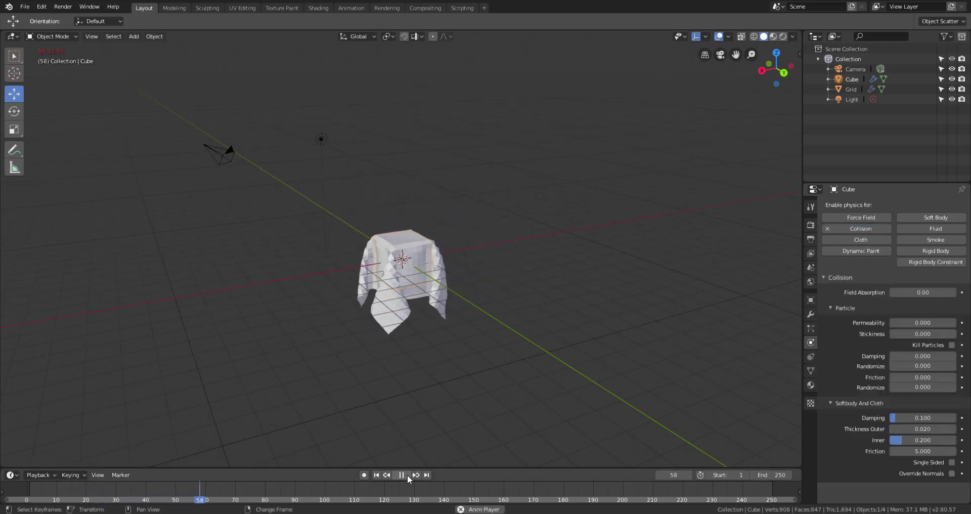
left_click(407, 475)
middle_click_drag(413, 274, 284, 345)
scroll(493, 319, "up", 4)
scroll(517, 325, "up", 3)
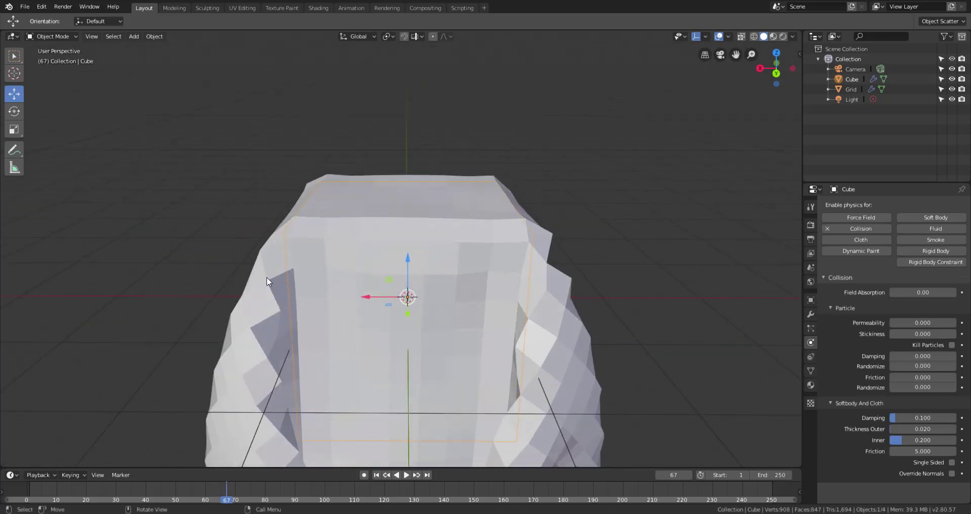
middle_click_drag(265, 317, 207, 339)
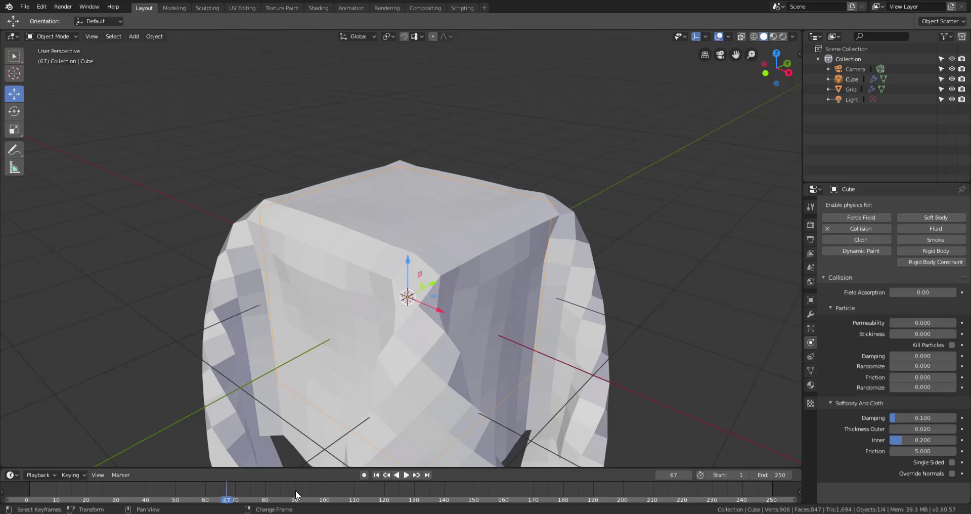
Reset to frame 1, view the plane and cube from a new angle, then switch to Maya
left_click(376, 475)
scroll(418, 360, "down", 6)
scroll(418, 356, "down", 5)
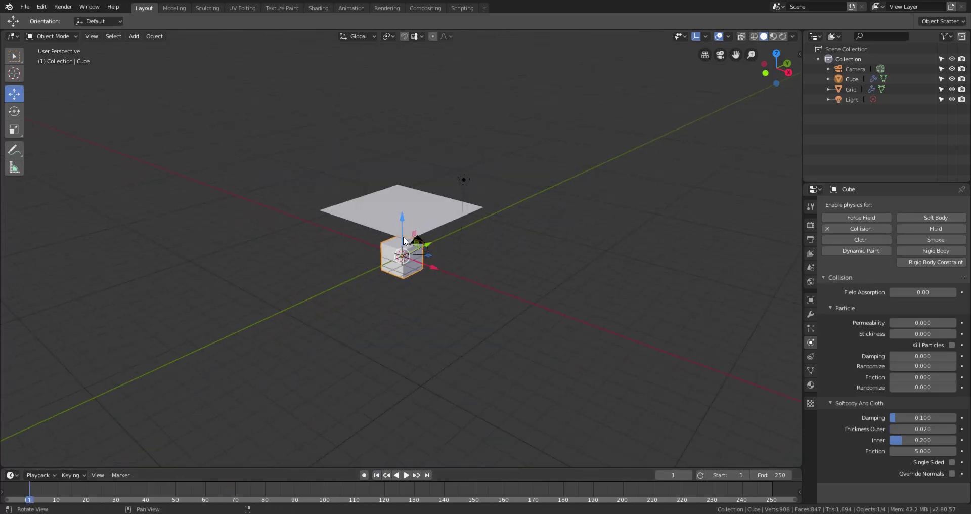
middle_click_drag(418, 356, 489, 305)
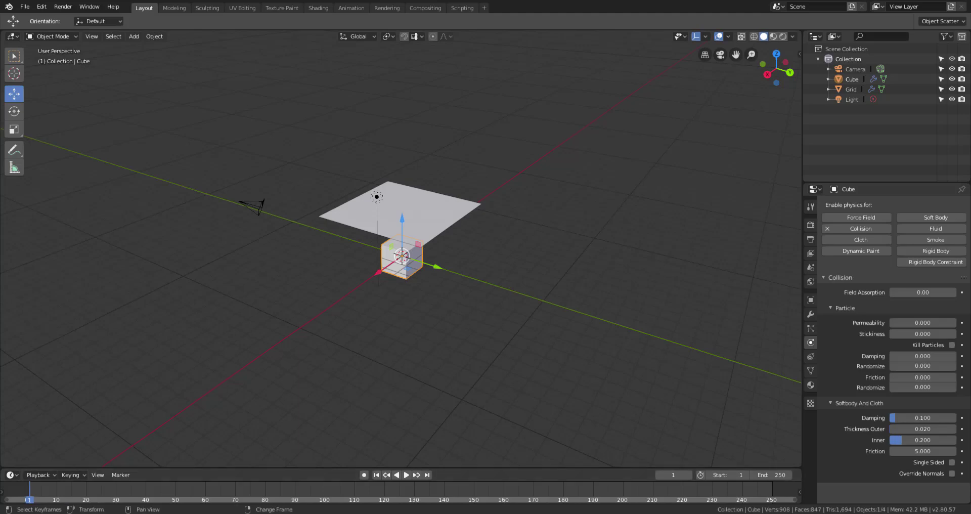
left_click(706, 452)
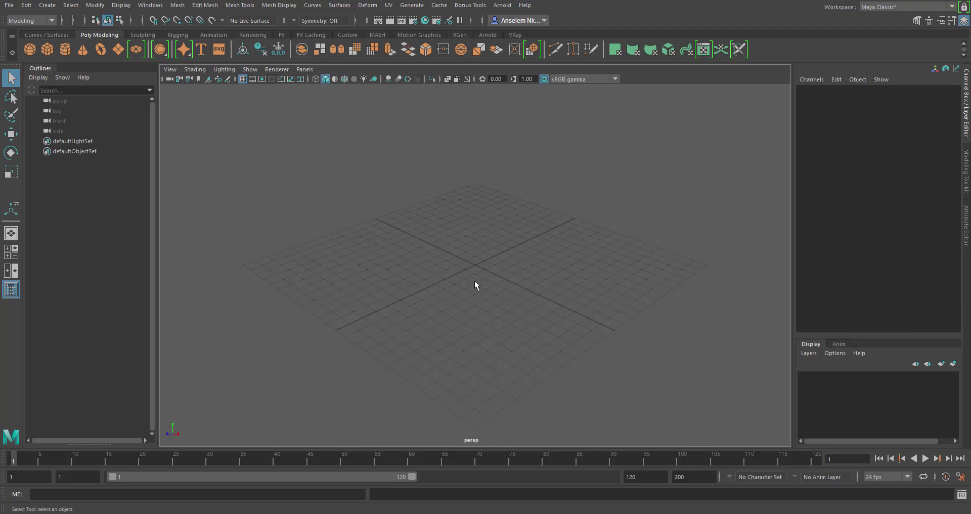
Create a polygon plane at the centre of the Maya grid
left_click(119, 50)
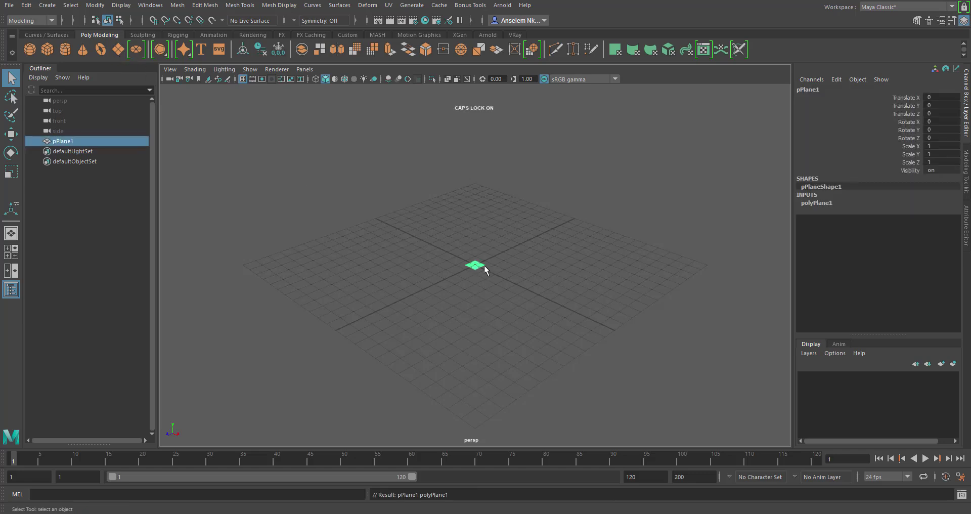
key("Caps_Lock")
key("Delete")
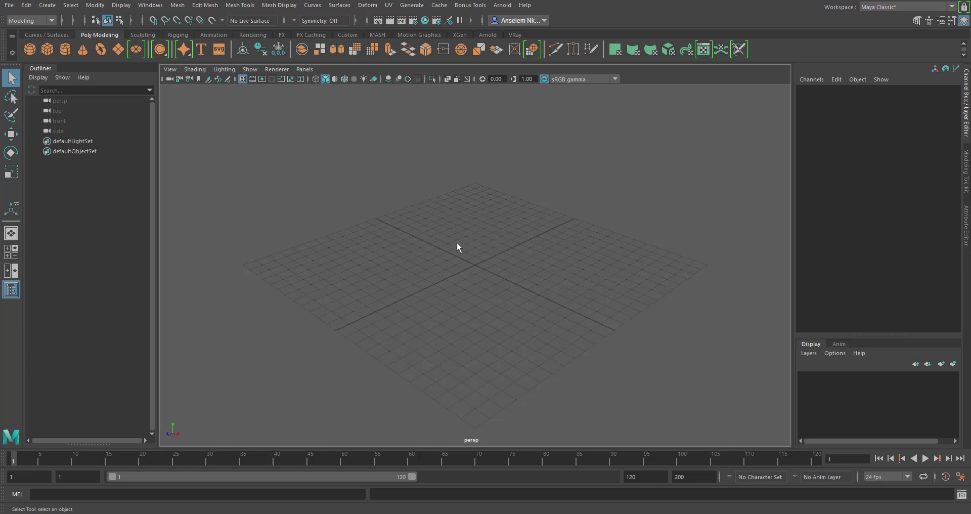
right_click_drag(457, 242, 410, 229, "shift")
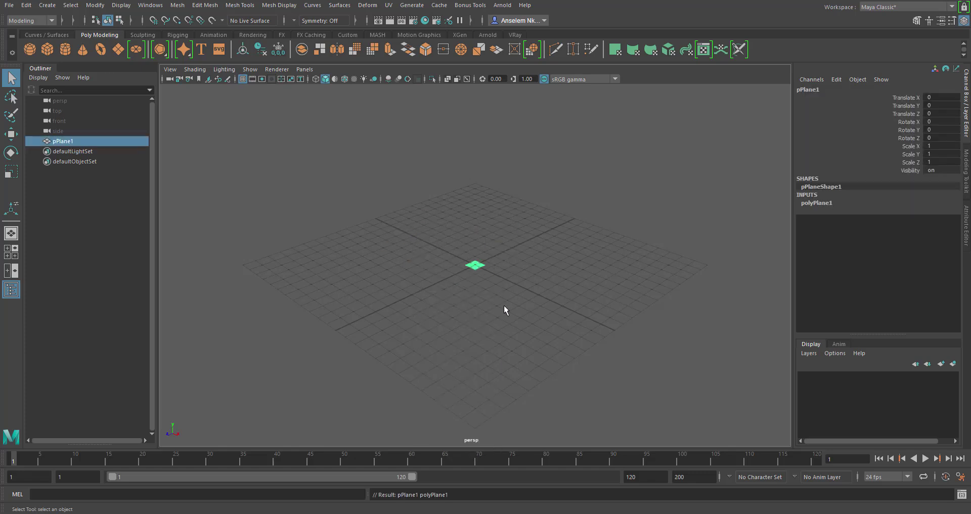
Scale the plane uniformly to 21.286 and raise it to Translate Y 8.318
left_click(11, 171)
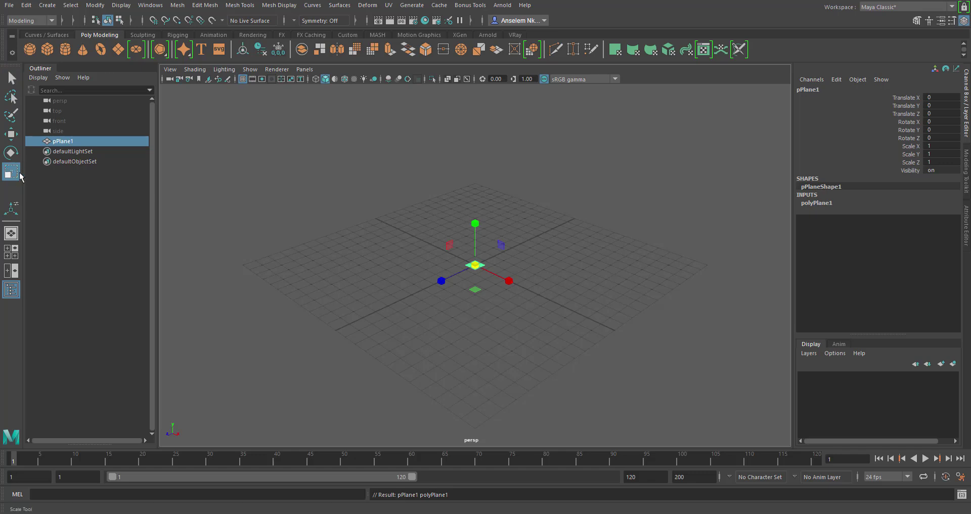
left_click_drag(475, 265, 672, 261)
key("w")
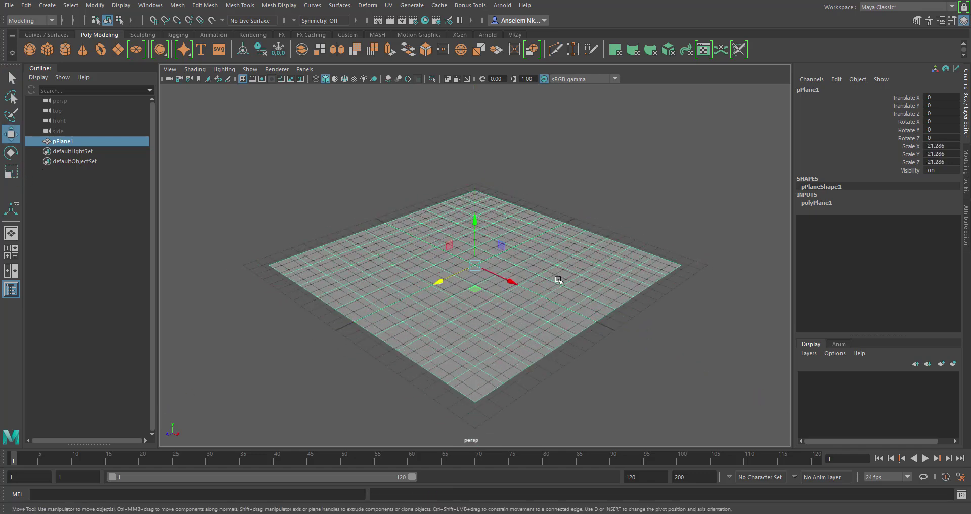
left_click_drag(474, 223, 478, 107)
left_click_drag(554, 285, 528, 302, "alt")
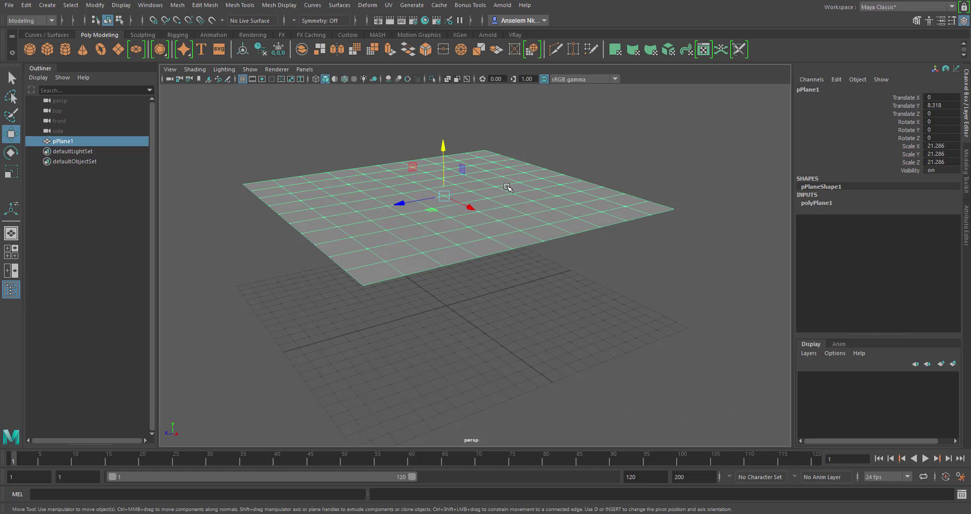
Set polyPlane1's Subdivisions Width and Height to 20 each
key("t")
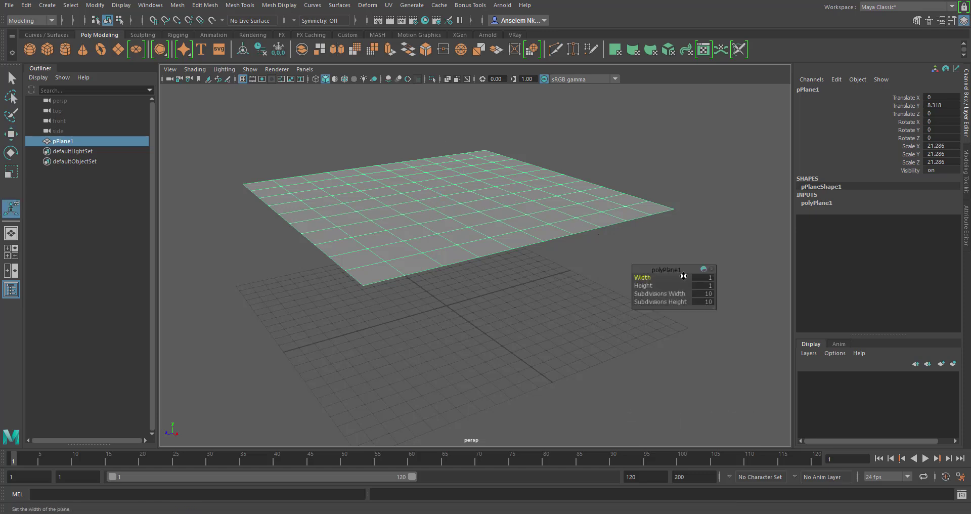
left_click(710, 293)
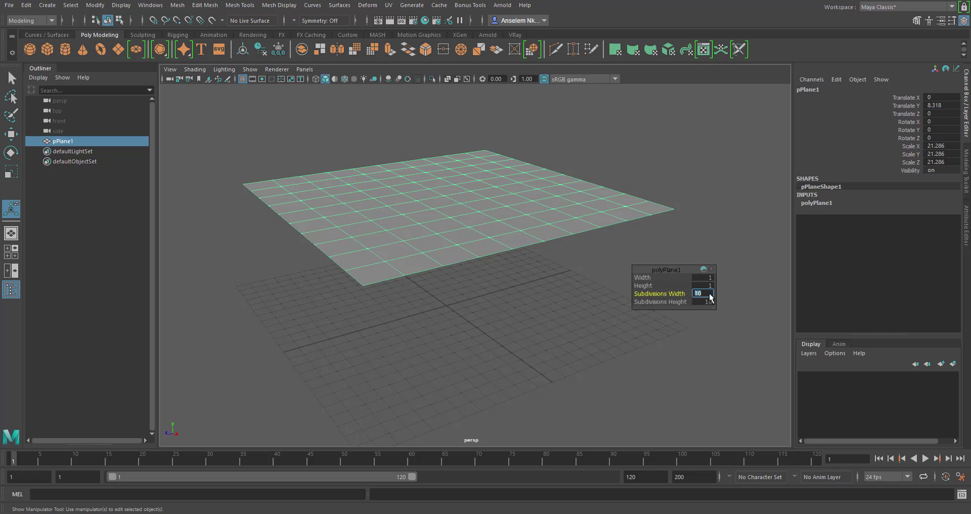
type("20")
key("Tab")
type("20")
key("Return")
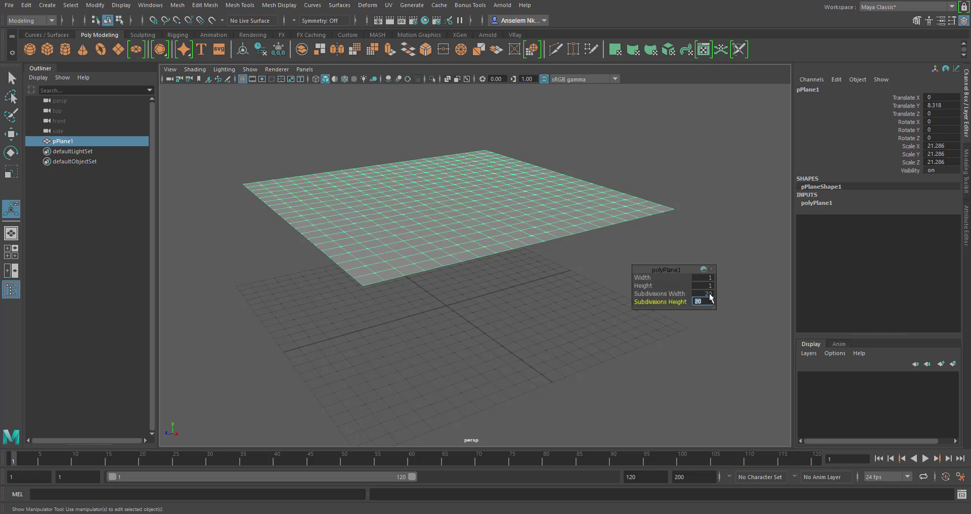
Inspect the denser plane, keep it selected, and show the FX shelf
left_click_drag(514, 334, 579, 338, "alt")
left_click(595, 372)
left_click(454, 246)
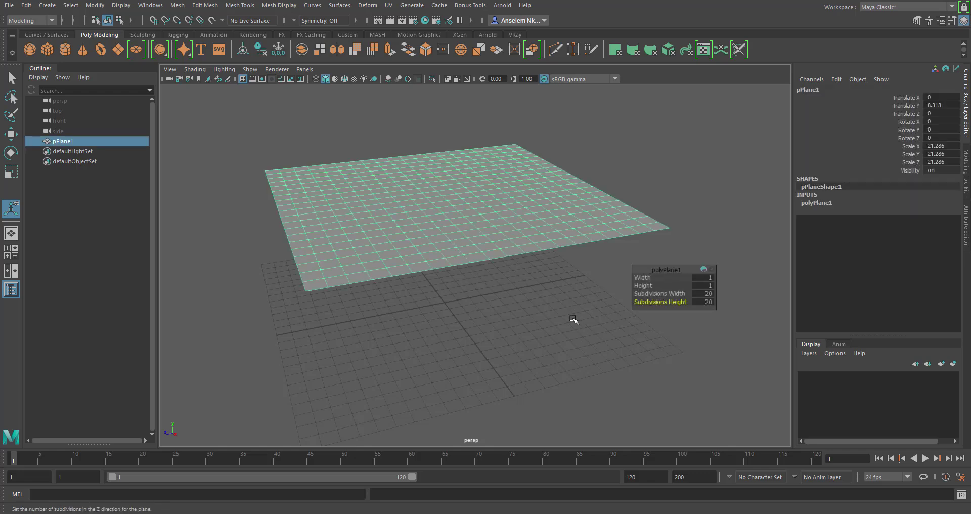
left_click(506, 313)
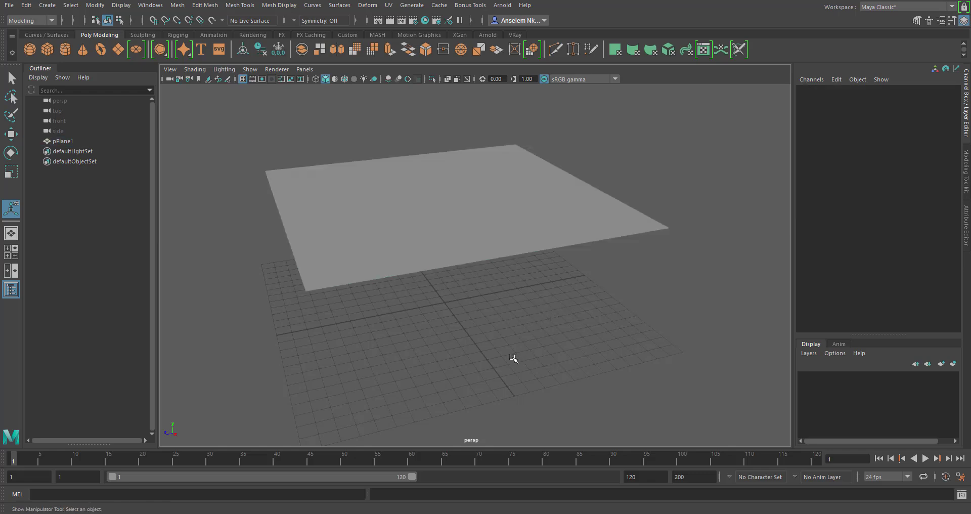
left_click(444, 209)
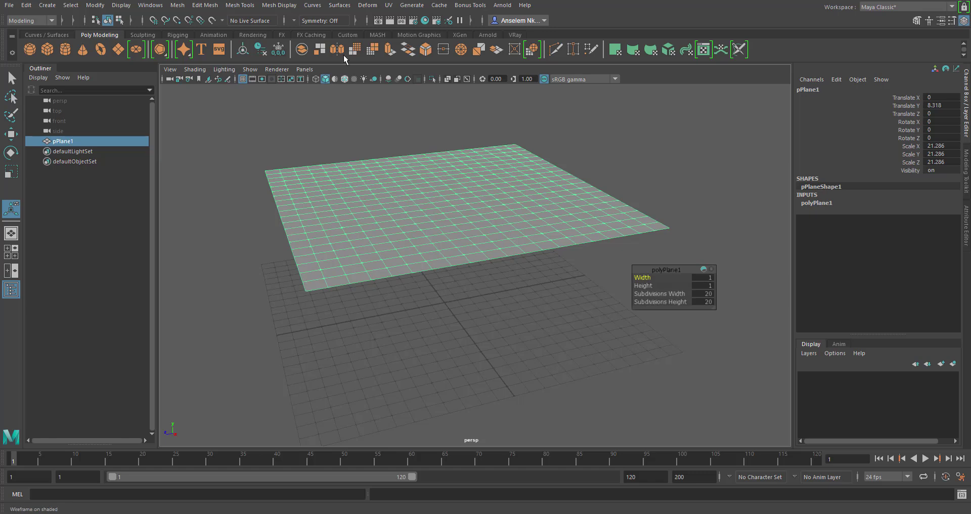
left_click(283, 35)
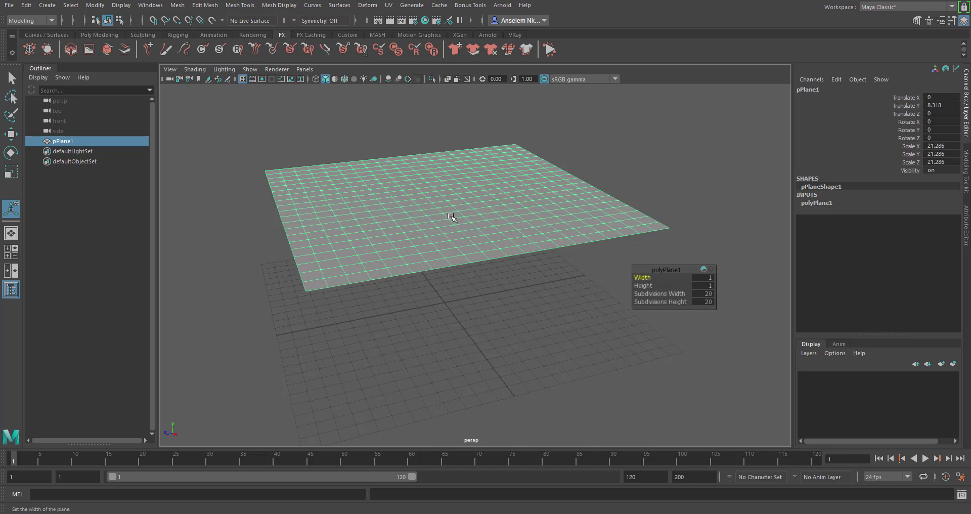
Switch to the FX menu set and apply nCloth > Create nCloth to the plane
left_click(34, 20)
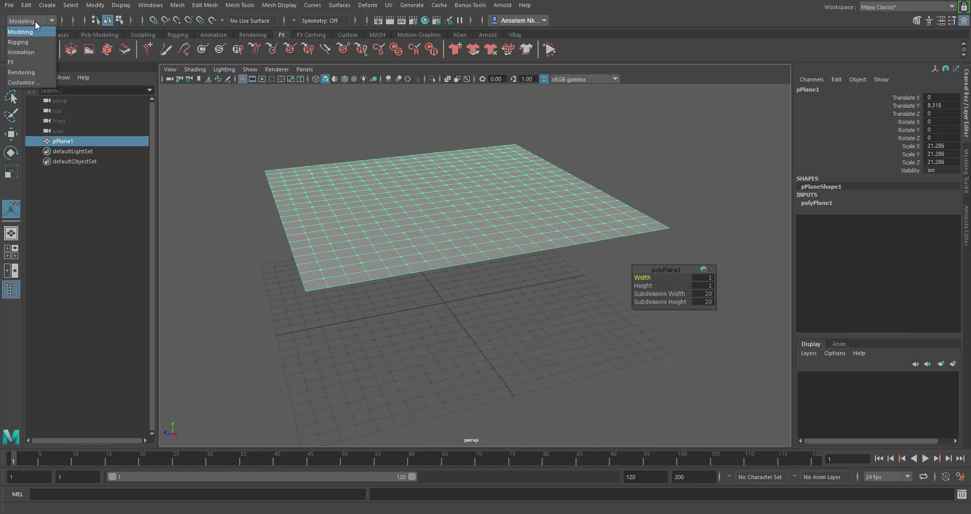
left_click(16, 63)
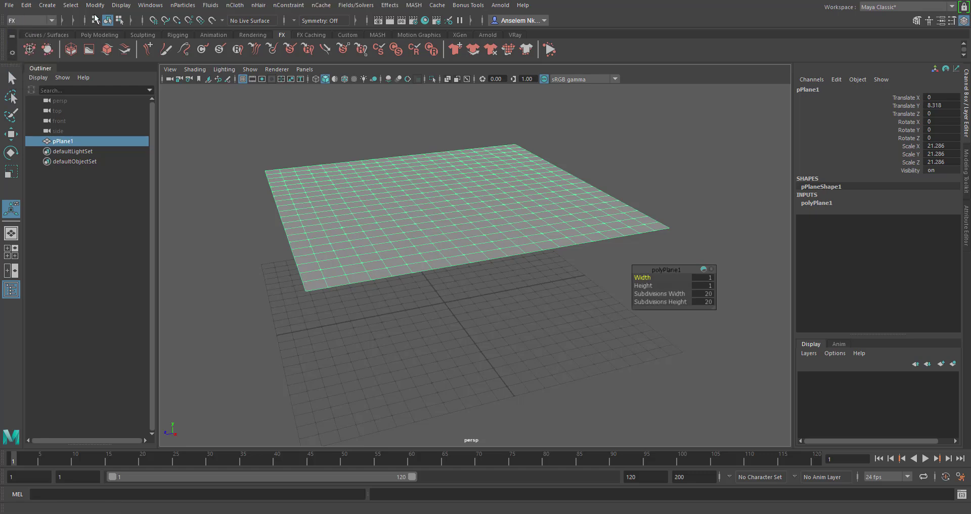
left_click(236, 6)
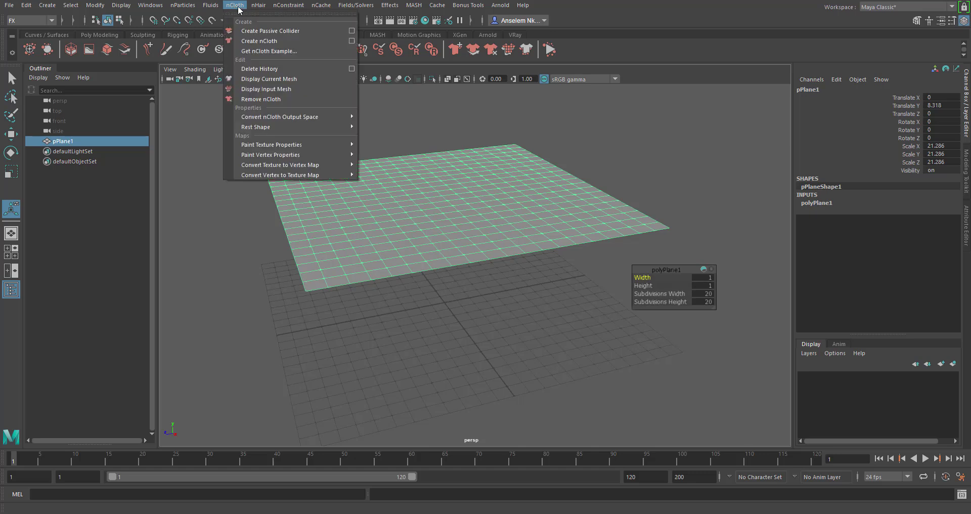
left_click(270, 41)
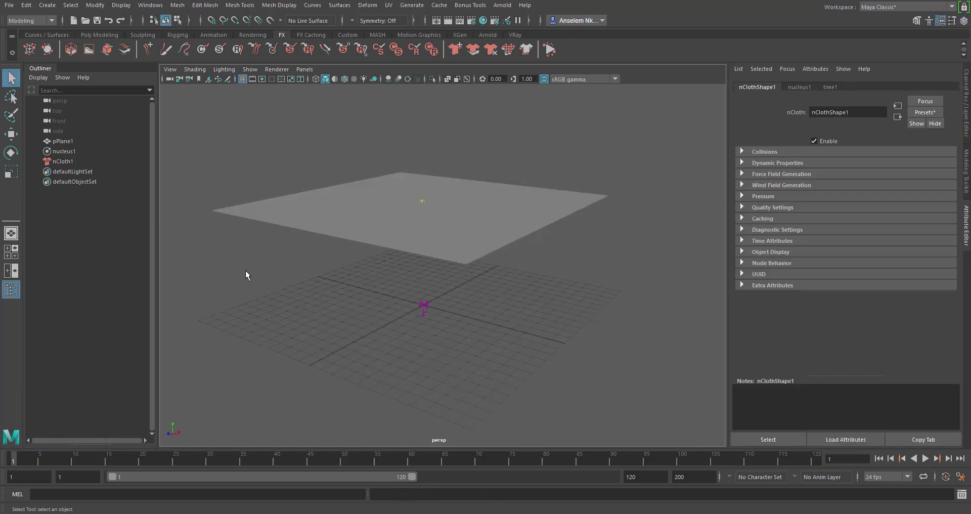
Play the simulation briefly to watch the cloth plane fall, then stop it
mouse_move(251, 245)
left_mouse_down("alt")
mouse_move(213, 232)
mouse_move(264, 243)
mouse_move(250, 240)
left_mouse_up("alt")
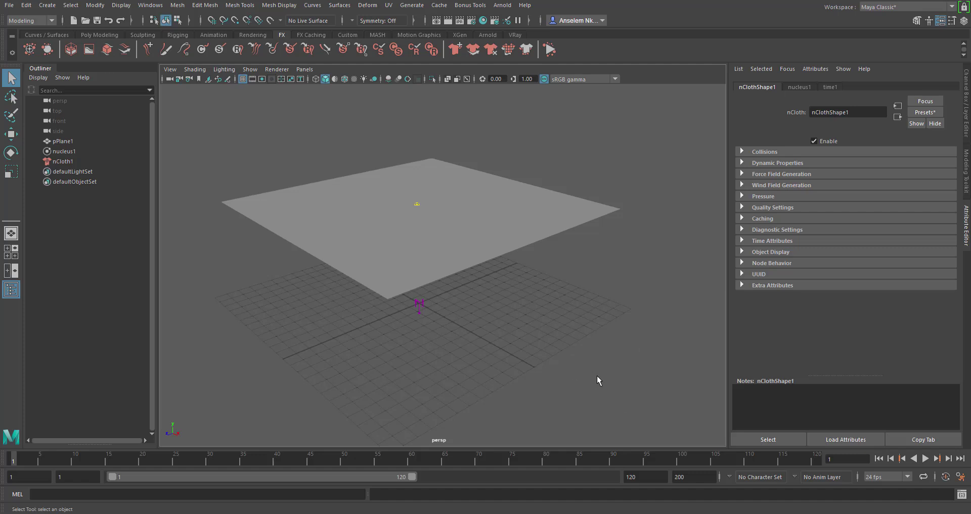
left_click(916, 458)
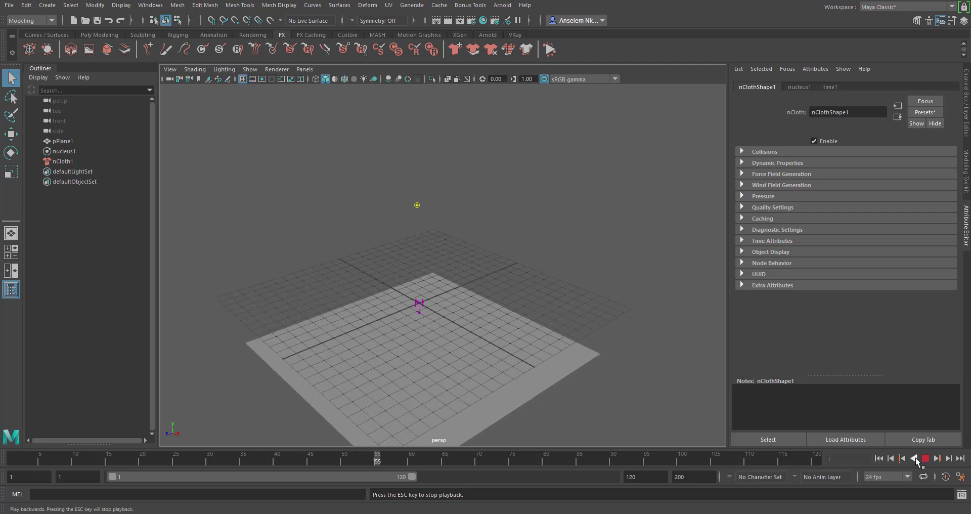
left_click(914, 459)
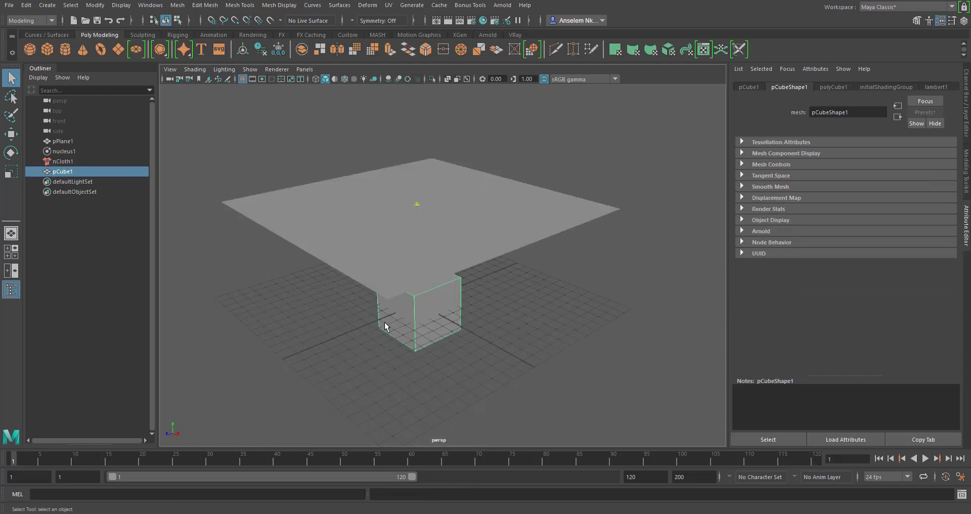
Hide the grid and make pCube1 under the plane a passive collider (nRigid1)
left_click(243, 79)
left_click_drag(502, 358, 512, 354, "alt")
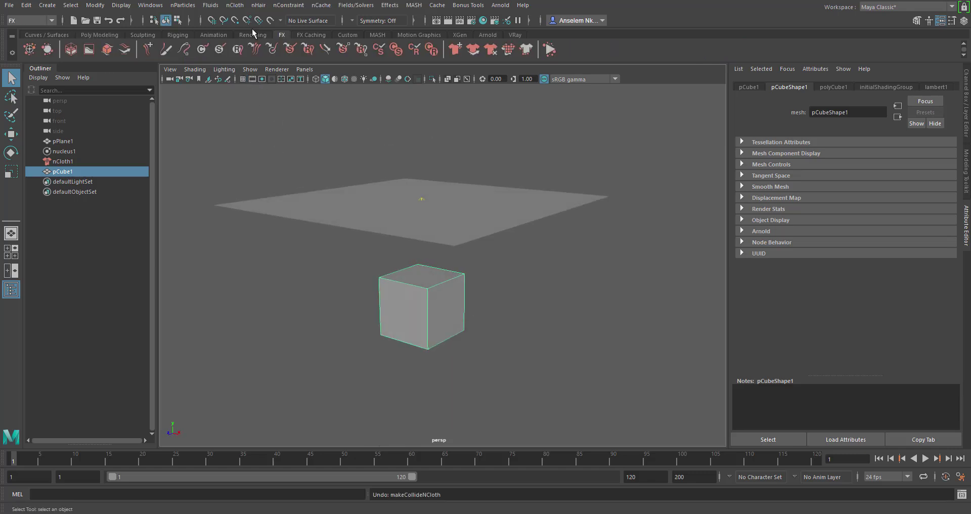
left_click(234, 6)
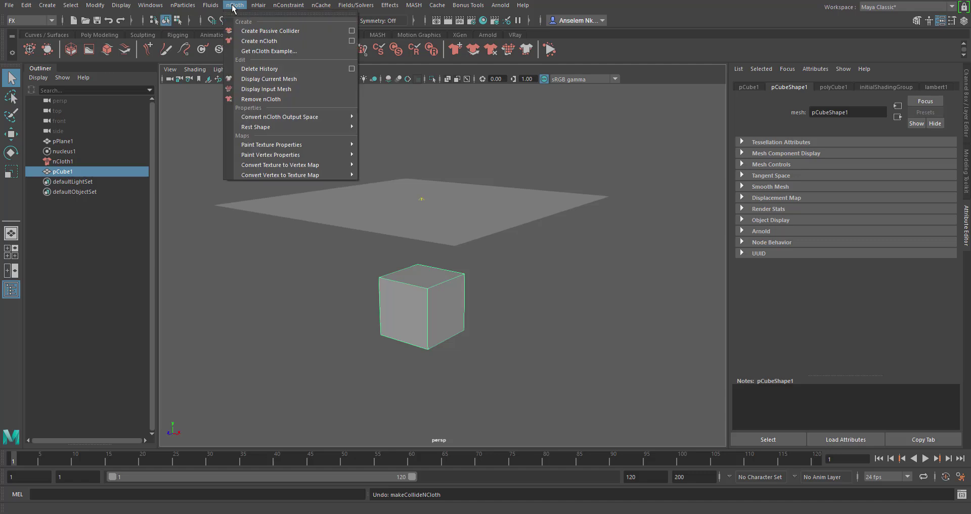
left_click(278, 30)
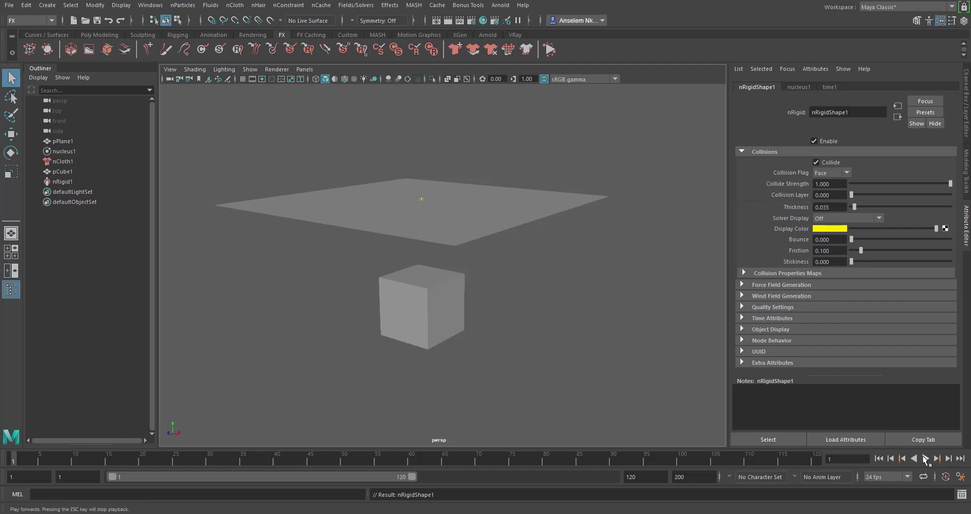
Play to frame 79, turn on Wireframe on Shaded, and zoom in on the draped cloth
left_click(926, 459)
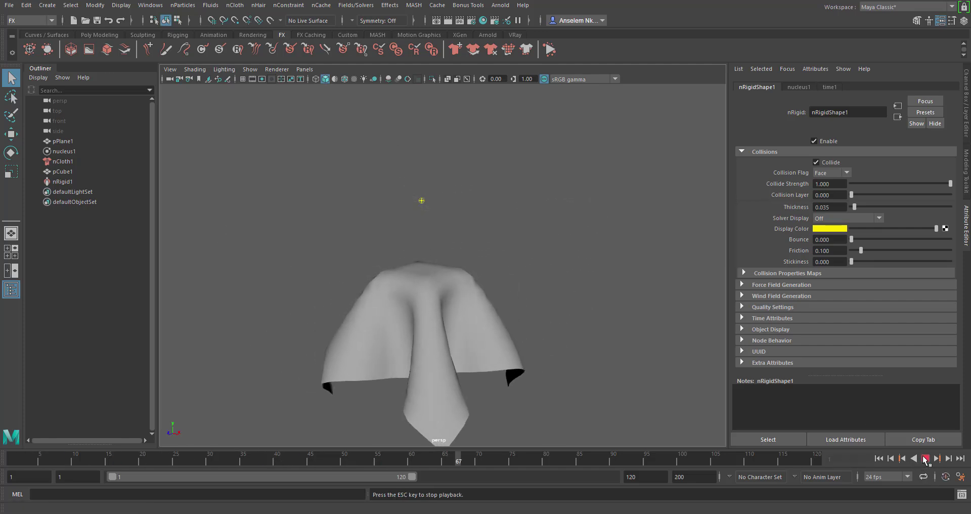
left_click(926, 458)
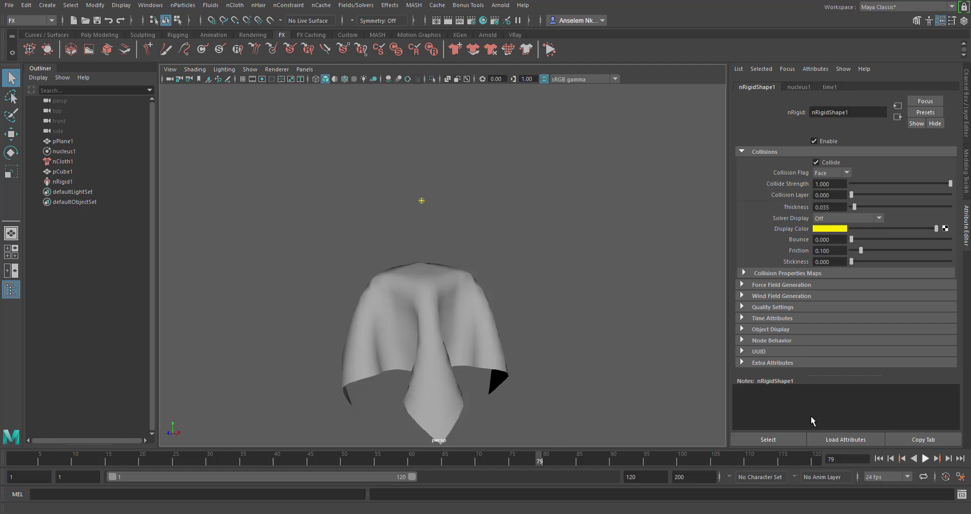
left_click(344, 78)
left_click_drag(417, 319, 434, 303, "alt")
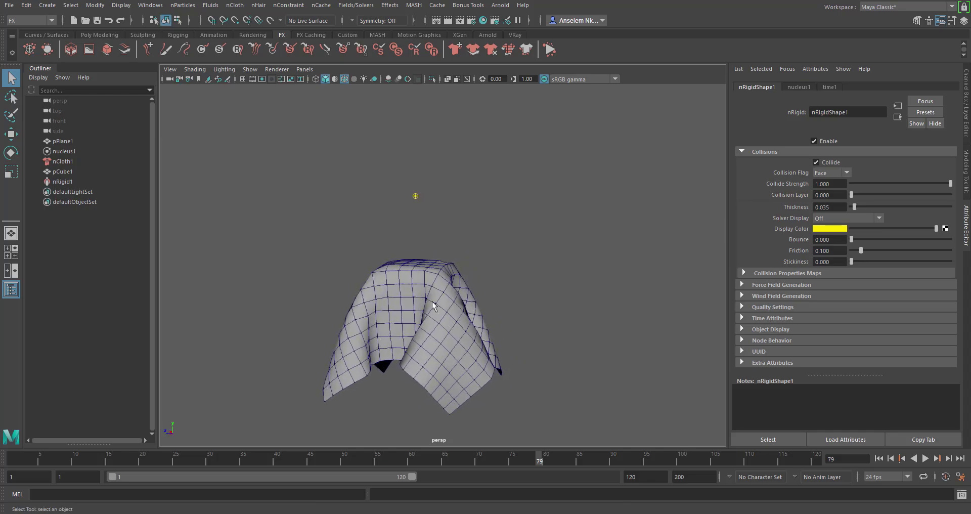
right_click_drag(434, 304, 617, 374, "alt")
middle_click_drag(489, 279, 529, 154, "alt")
left_click_drag(576, 217, 443, 225, "alt")
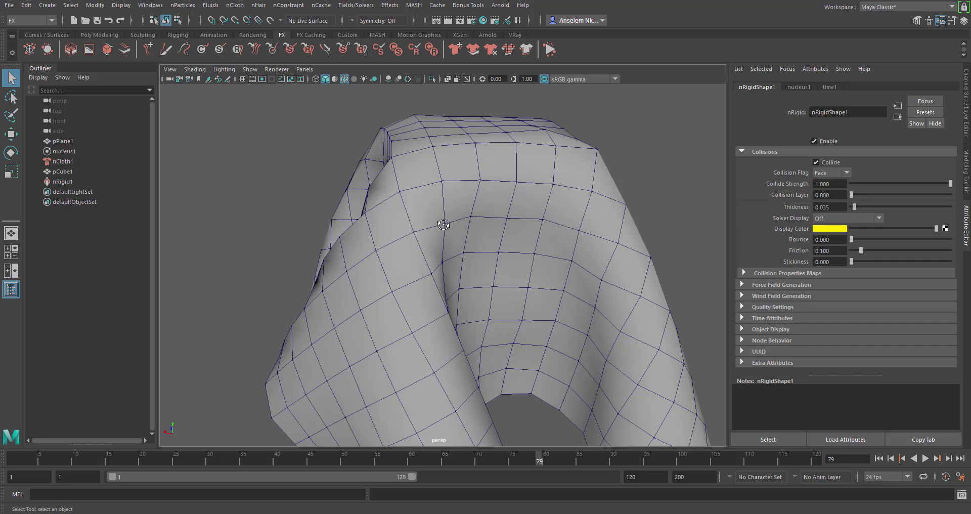
scroll(460, 236, "down", 3)
scroll(460, 236, "up", 2)
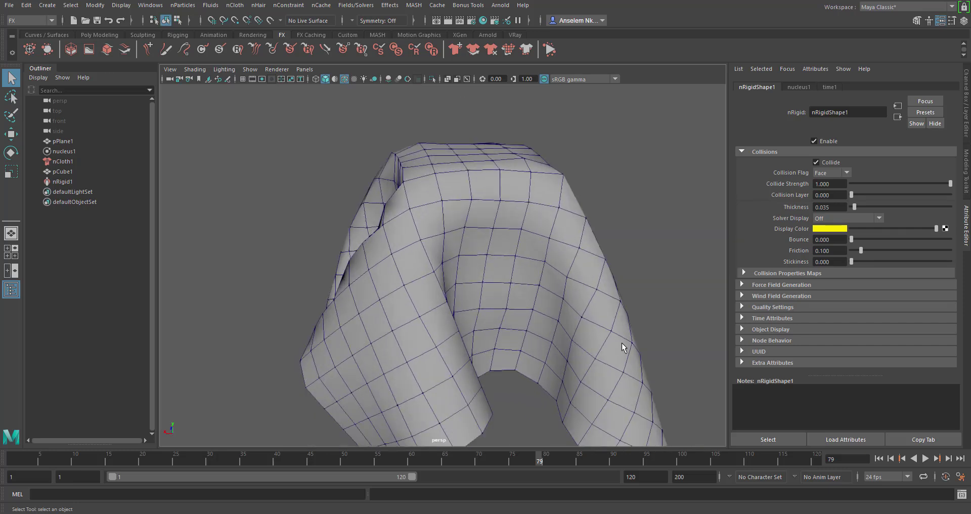
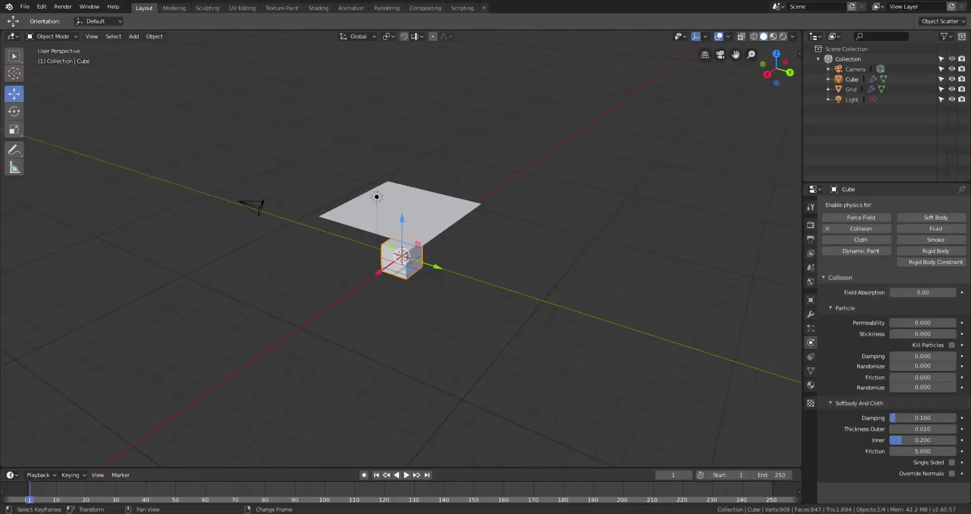
Select the Grid plane, play the cloth falling onto the cube, then rewind to frame 1
scroll(424, 207, "up", 4)
left_click(434, 176)
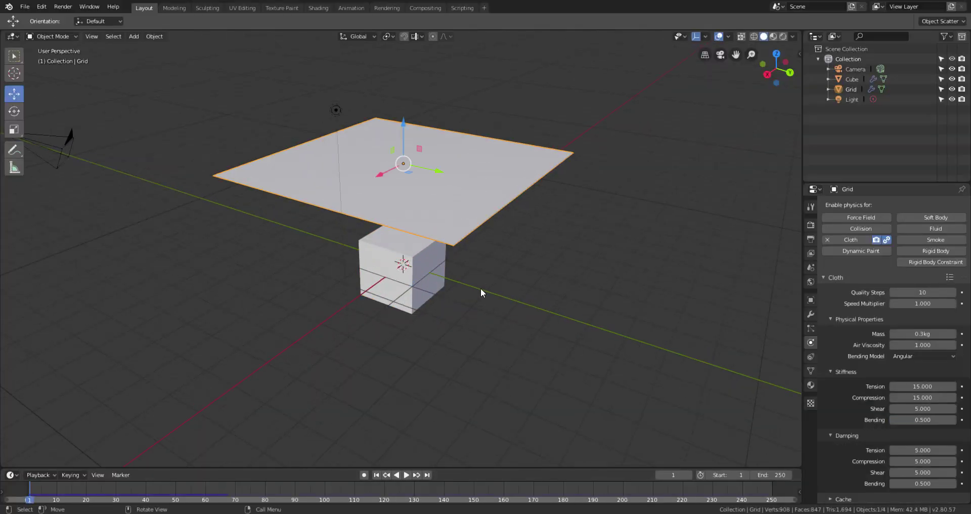
middle_click_drag(442, 233, 442, 457)
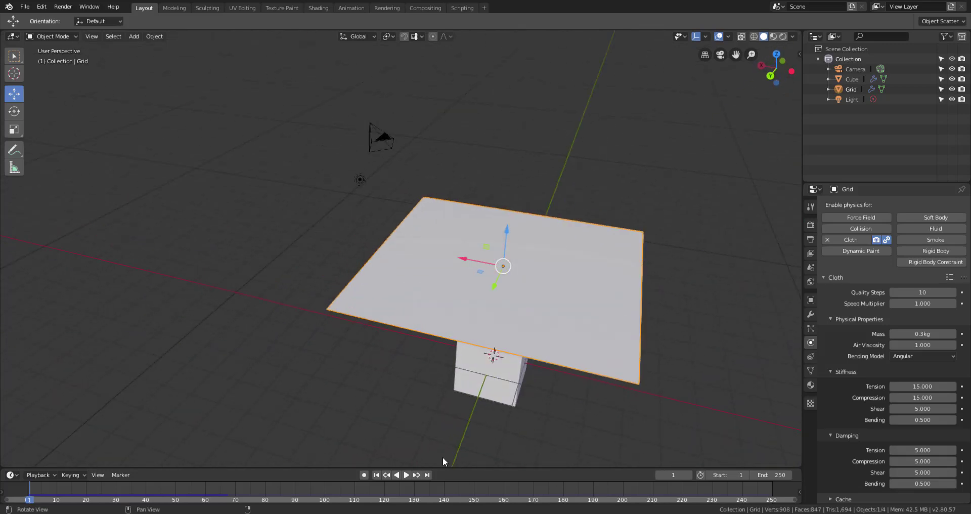
left_click(407, 475)
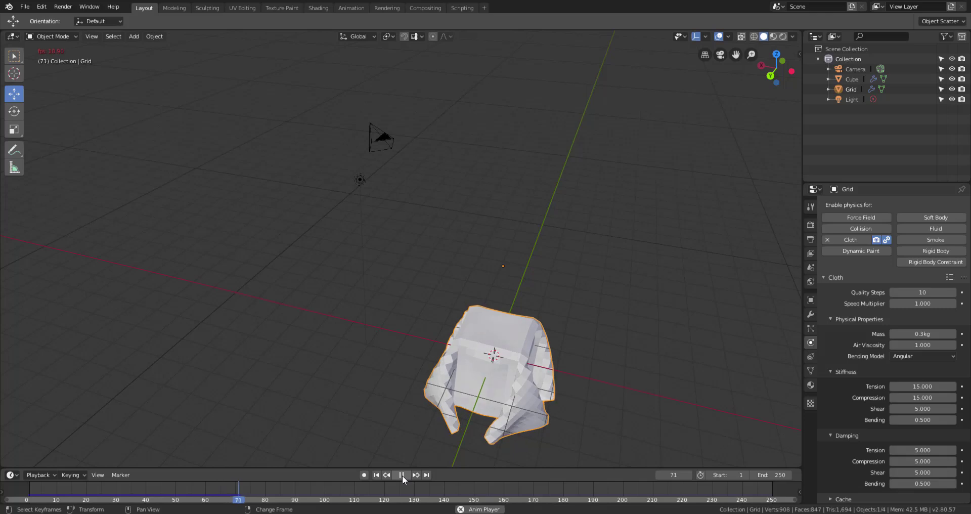
left_click(402, 476)
left_click(377, 475)
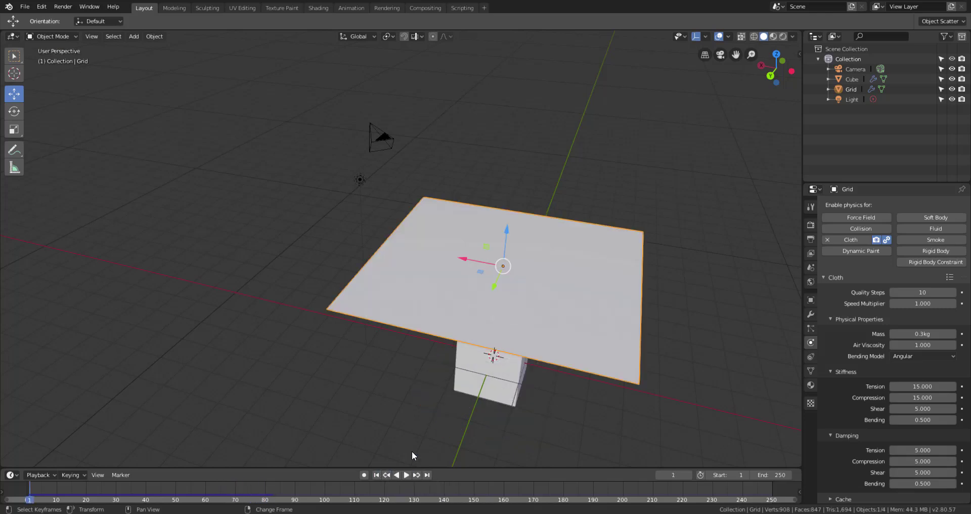
Orbit around the scene and enter Edit Mode on the Grid plane
middle_click_drag(412, 455, 458, 360)
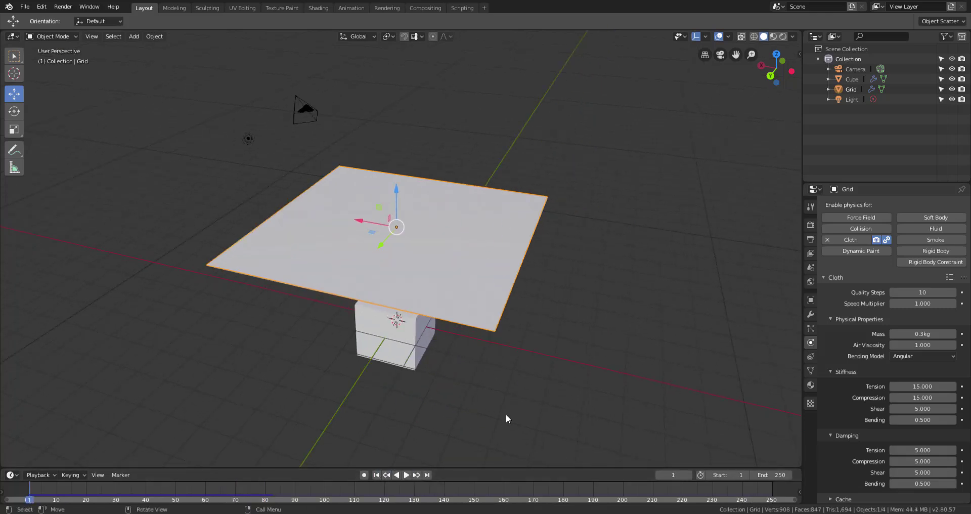
middle_click_drag(506, 414, 421, 397)
key("Tab")
Deselect all and box-select the first vertices along the plane's top edge
middle_click_drag(298, 202, 410, 240, "shift")
scroll(405, 243, "up", 4)
middle_click_drag(363, 269, 306, 173)
left_click_drag(299, 176, 384, 209)
middle_click_drag(380, 210, 392, 261)
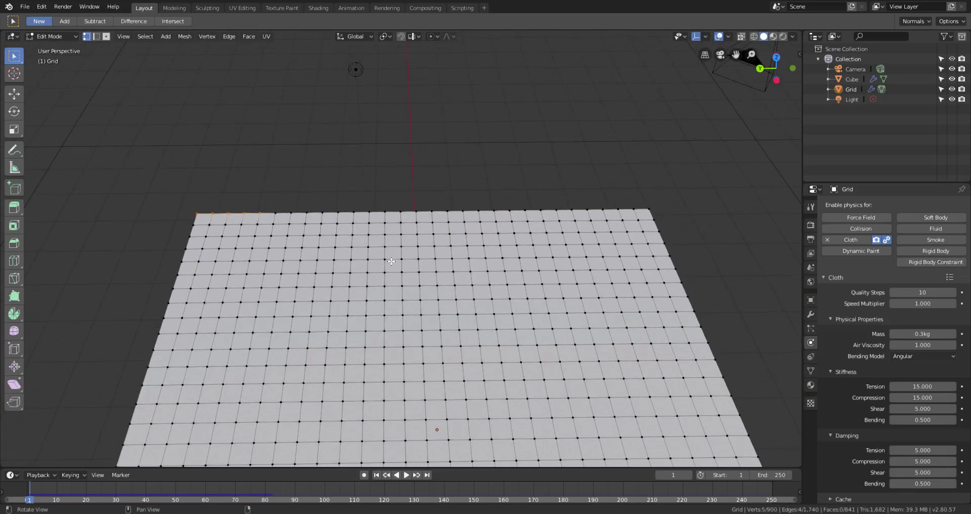
Add the remaining top-edge vertices to the selection and check it from around the cube
left_click_drag(673, 191, 581, 210)
left_click_drag(672, 191, 580, 212, "shift")
middle_click_drag(587, 284, 614, 344)
middle_click_drag(499, 412, 417, 193, "shift")
scroll(418, 198, "down", 7)
scroll(413, 218, "up", 3)
middle_click_drag(404, 248, 477, 297)
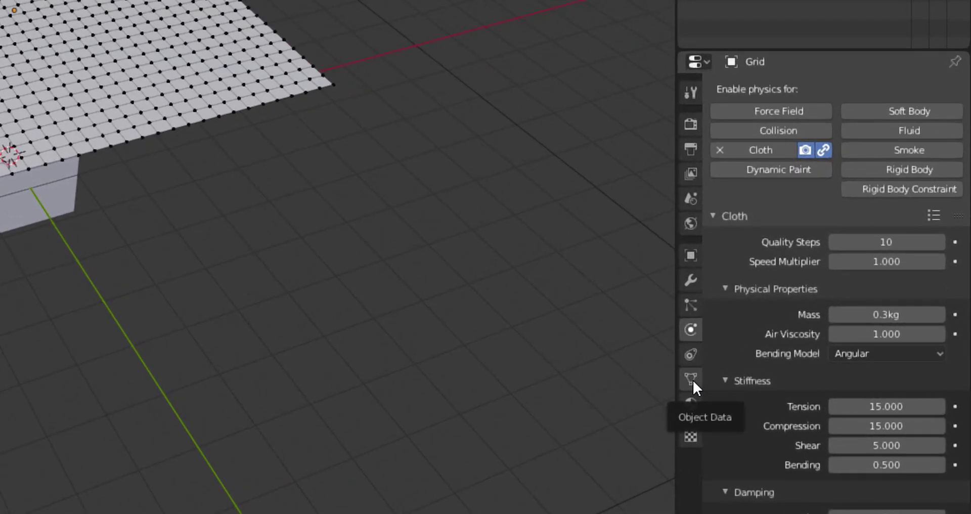
Add a vertex group named Group in Object Data, assign the edge vertices, and return to Object Mode
left_click(692, 379)
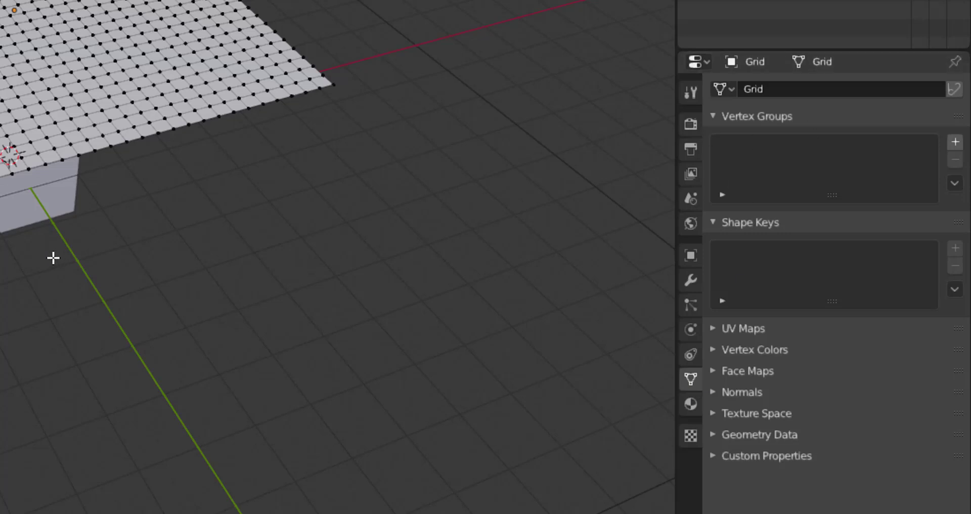
middle_click_drag(53, 258, 37, 316)
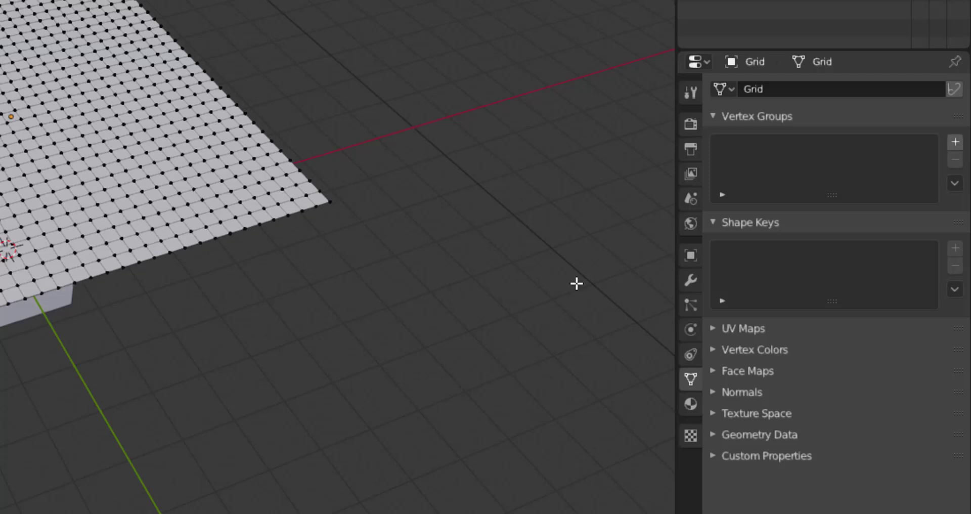
left_click(955, 142)
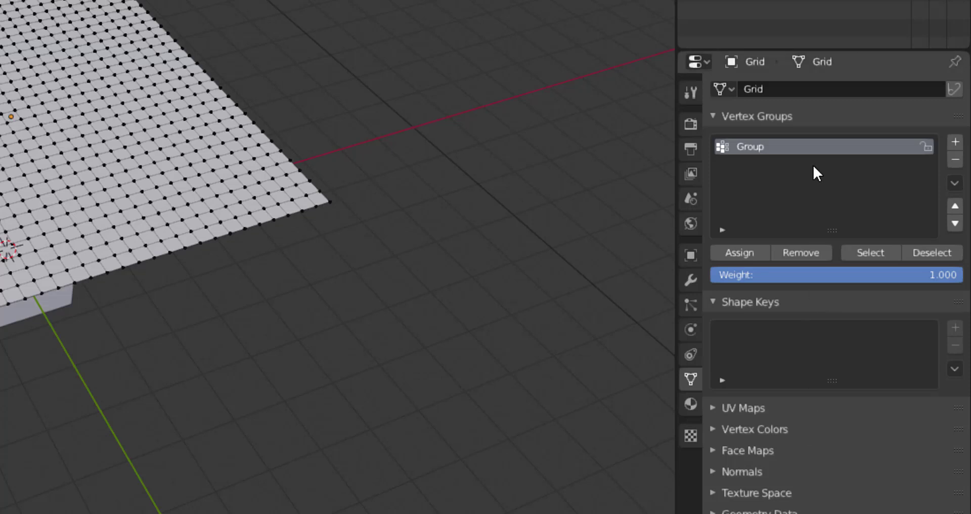
left_click(749, 248)
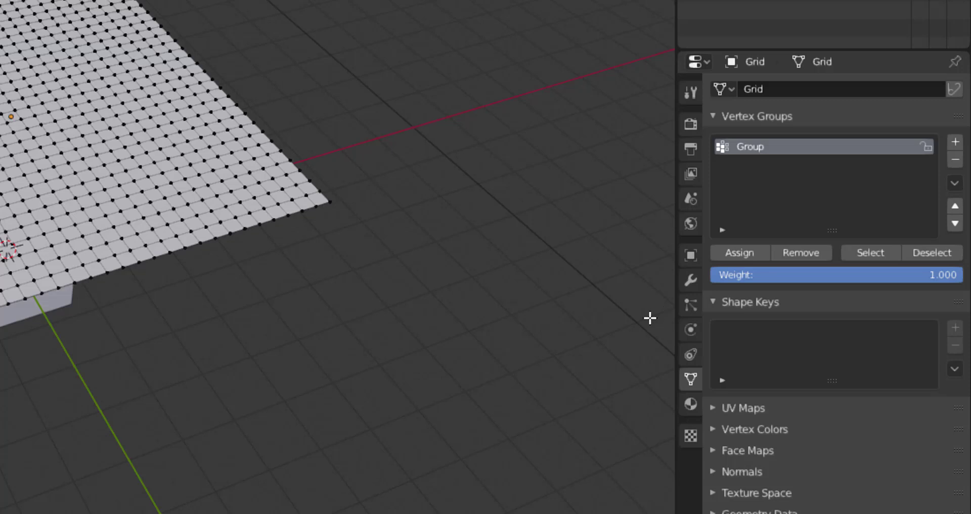
scroll(21, 199, "down", 2)
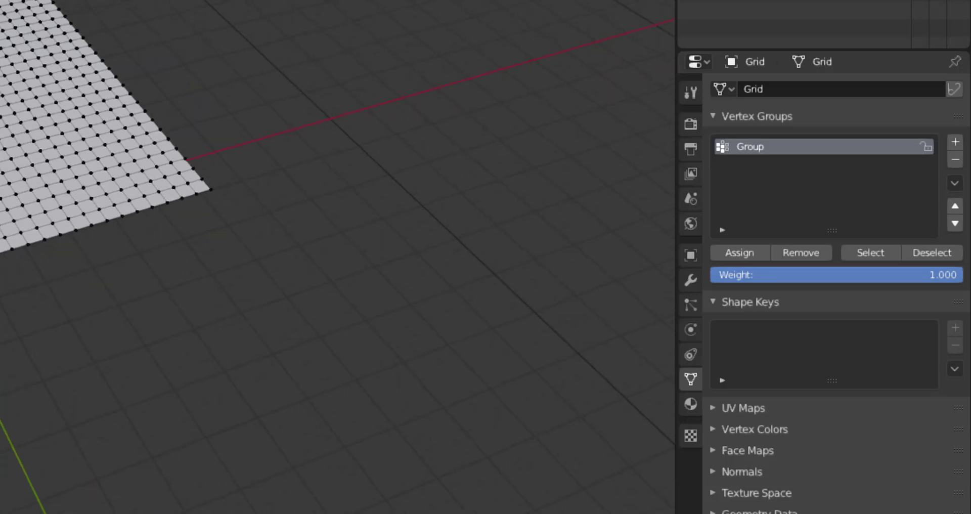
key("Tab")
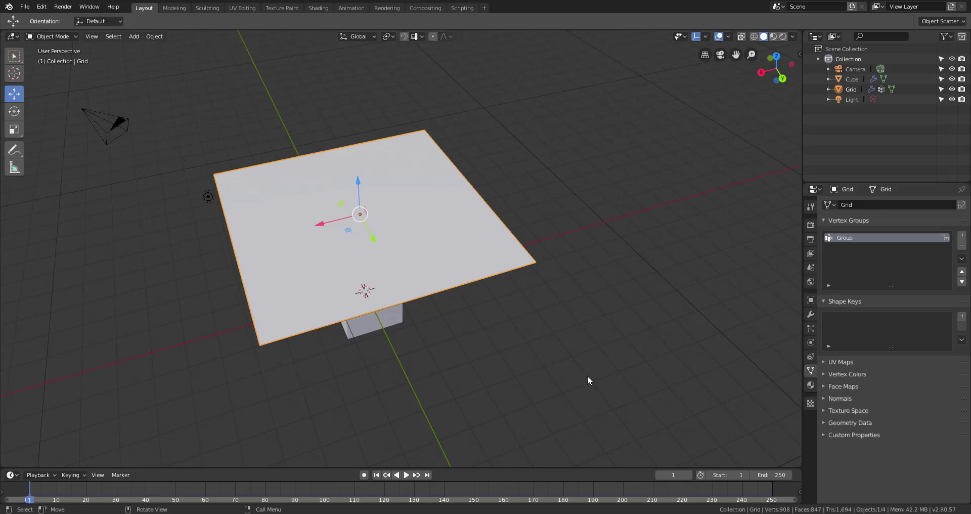
In the Grid's Cloth physics, set Shape > Pin Group to Group with stiffness 1.000
left_click(811, 342)
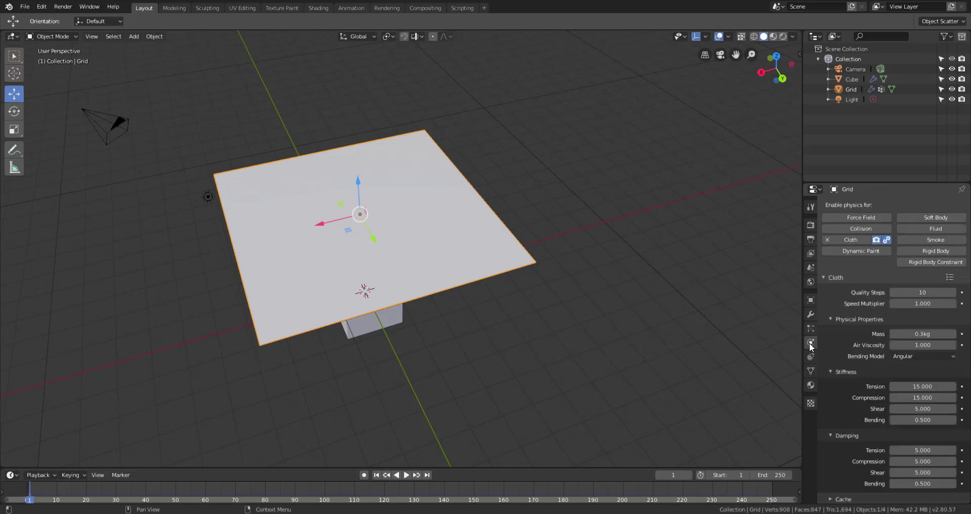
scroll(876, 286, "down", 8)
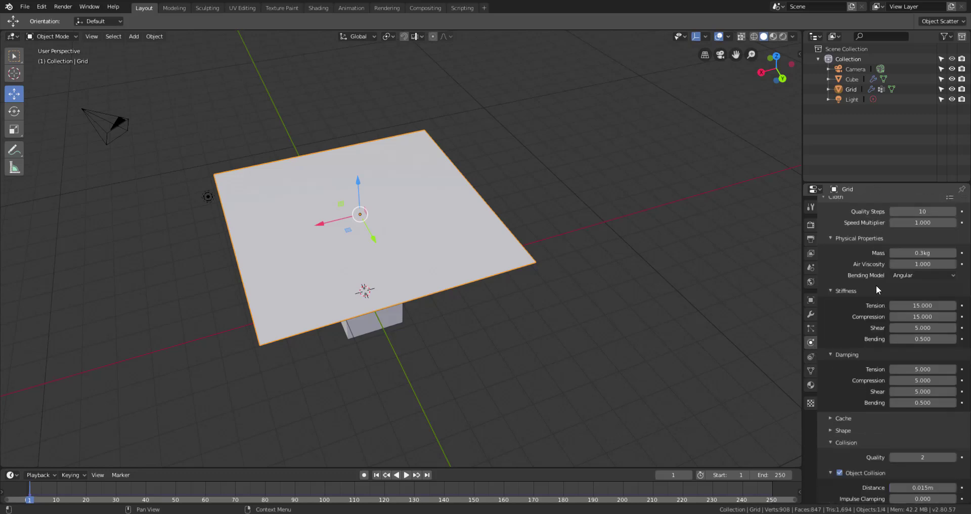
scroll(877, 286, "up", 8)
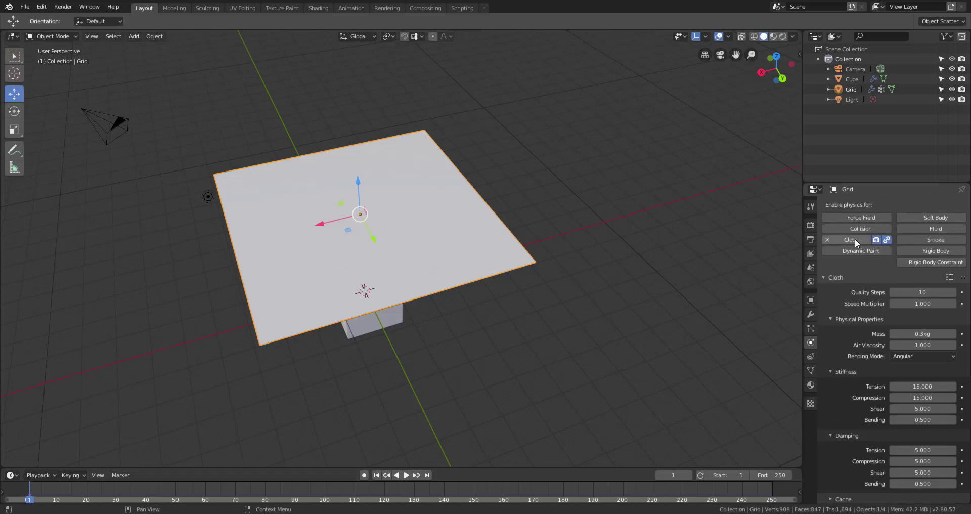
scroll(873, 344, "down", 6)
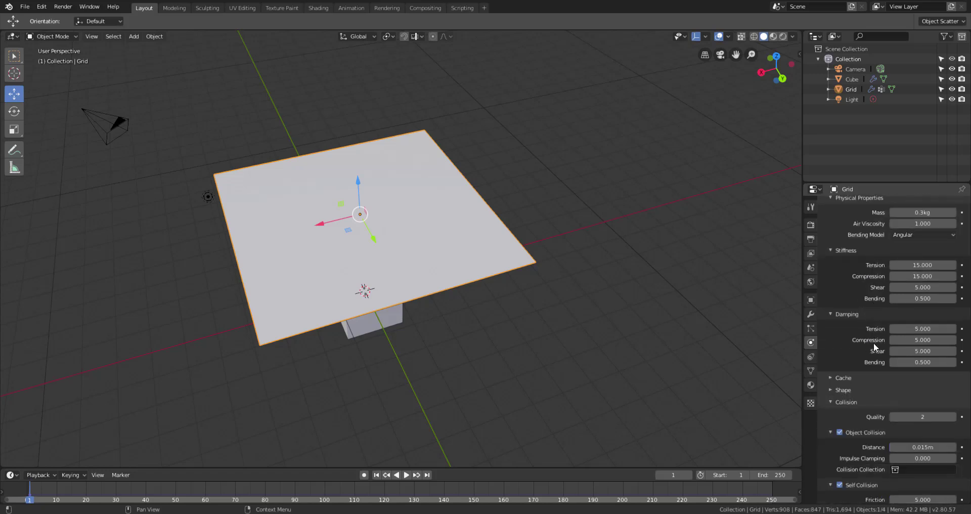
scroll(873, 342, "down", 3)
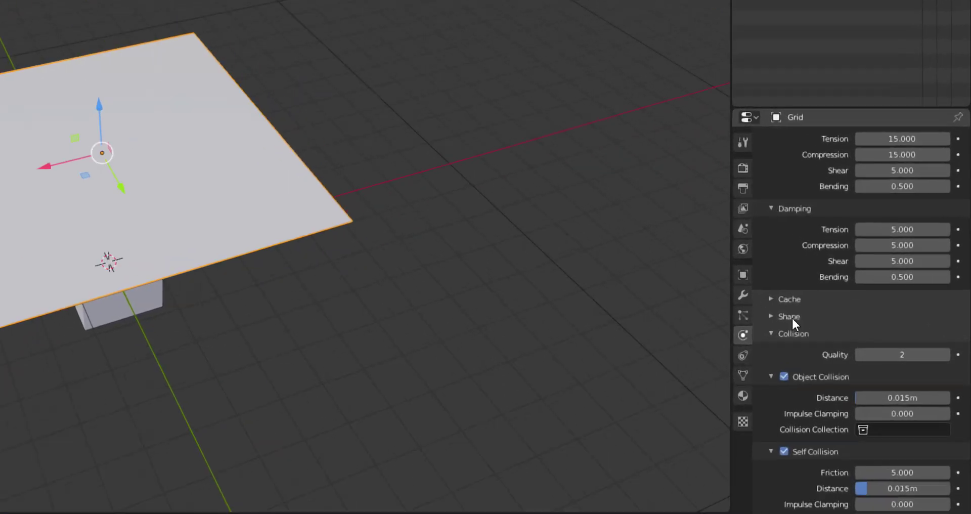
left_click(843, 329)
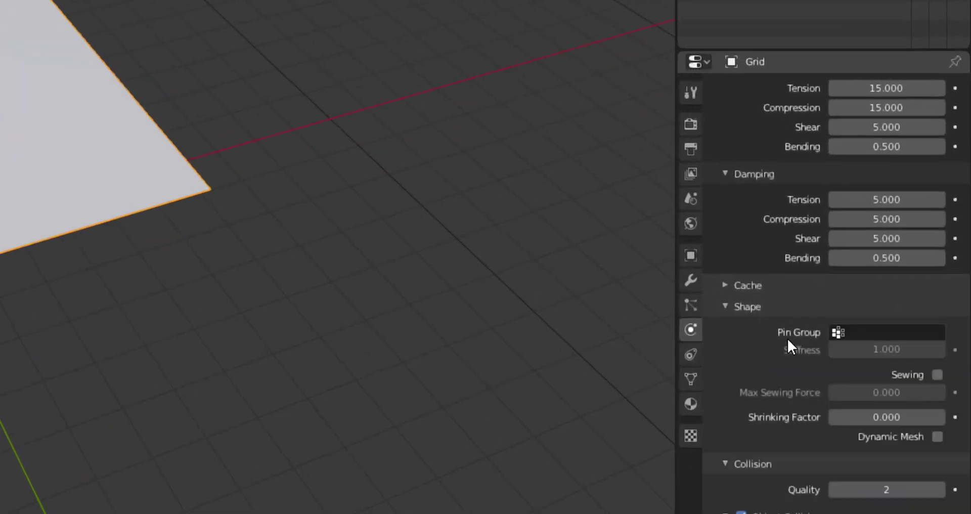
left_click(836, 331)
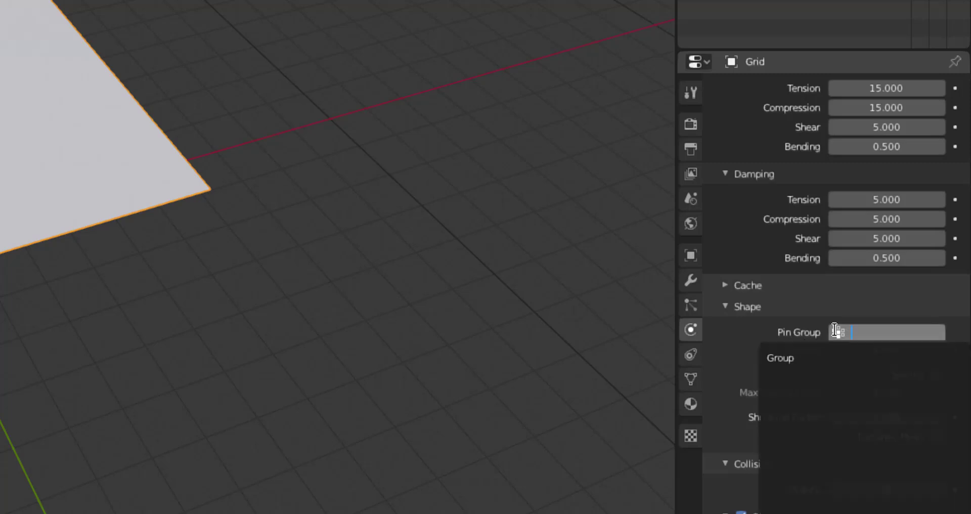
left_click(779, 358)
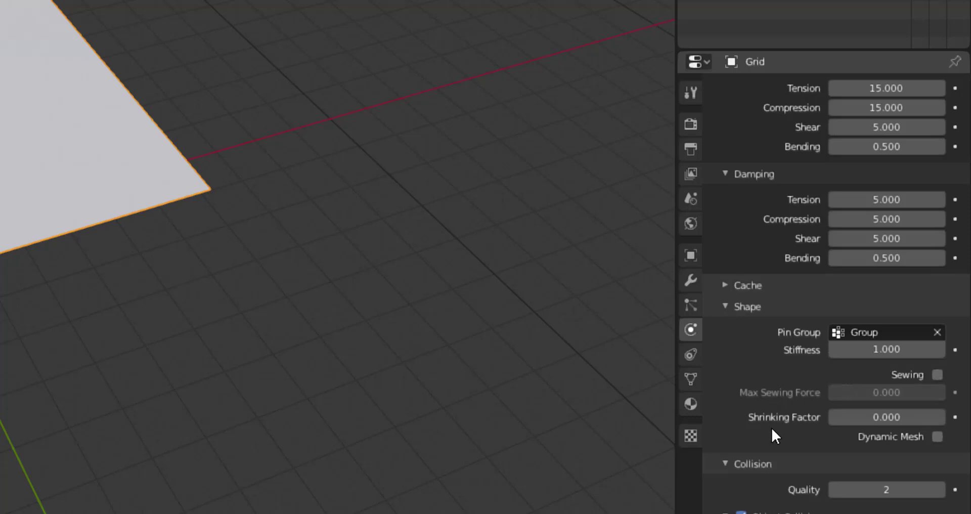
scroll(776, 387, "down", 3)
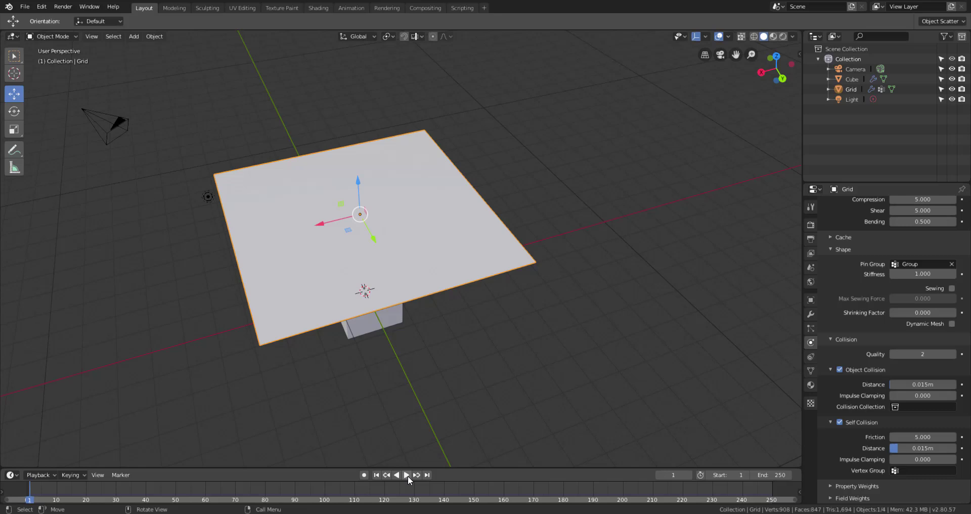
Play the cloth simulation and select the cube it drapes over
left_click(407, 475)
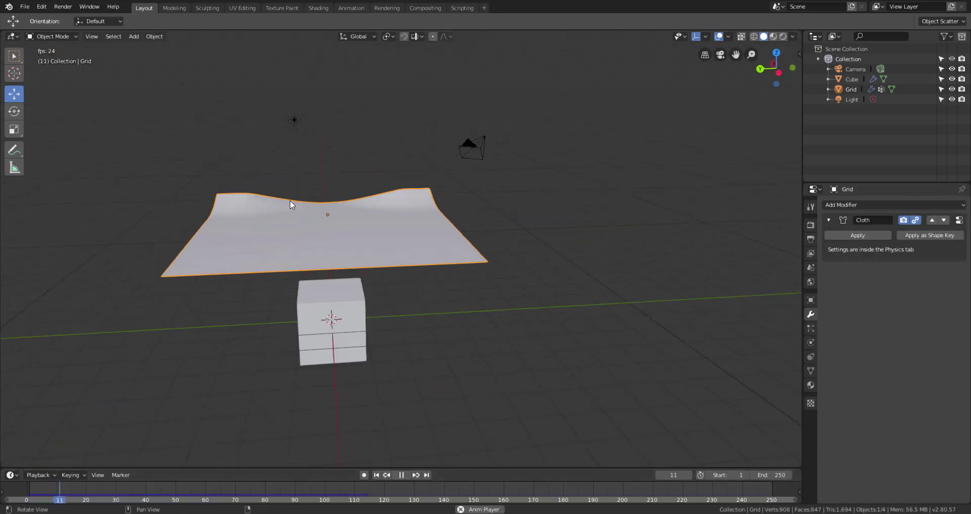
middle_click_drag(429, 275, 481, 201)
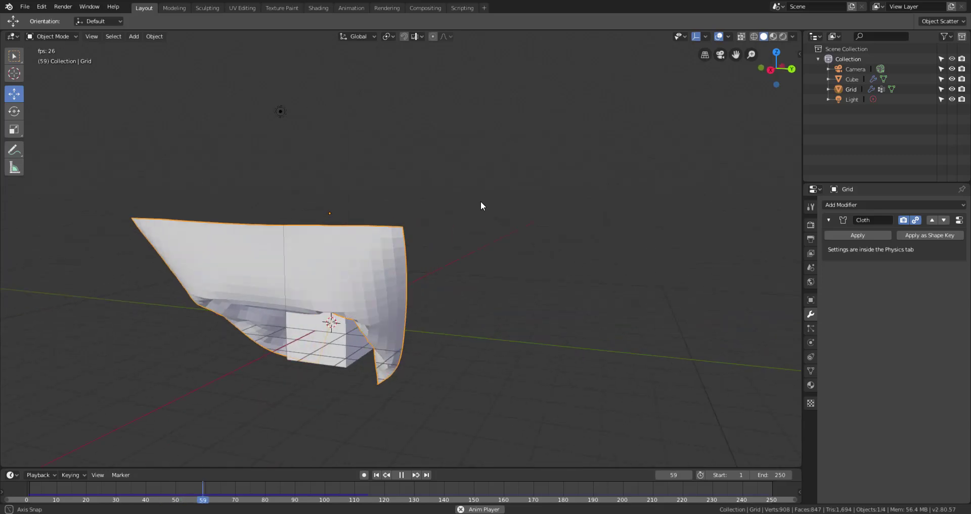
middle_click_drag(189, 223, 345, 344)
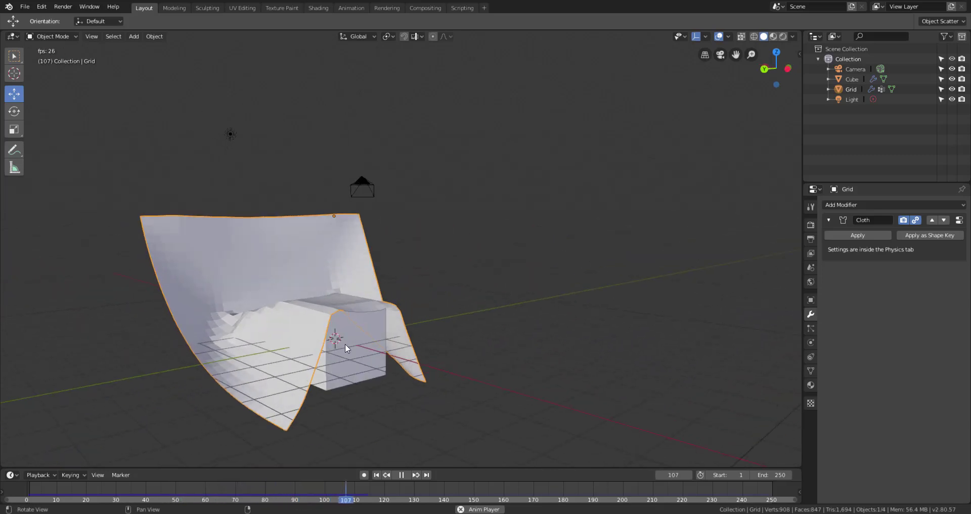
left_click(347, 344)
middle_click_drag(368, 373, 383, 381, "shift")
left_click(13, 56)
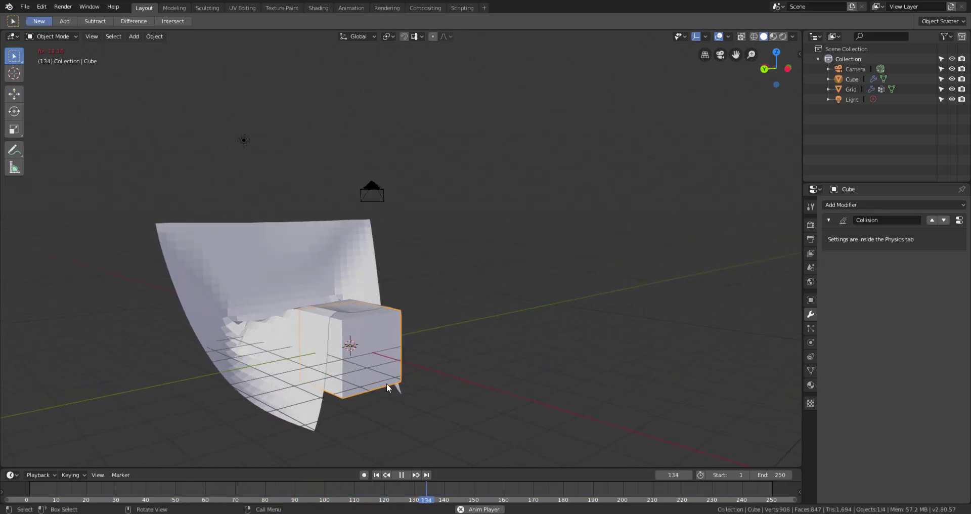
left_click(14, 94)
middle_click_drag(357, 336, 380, 349)
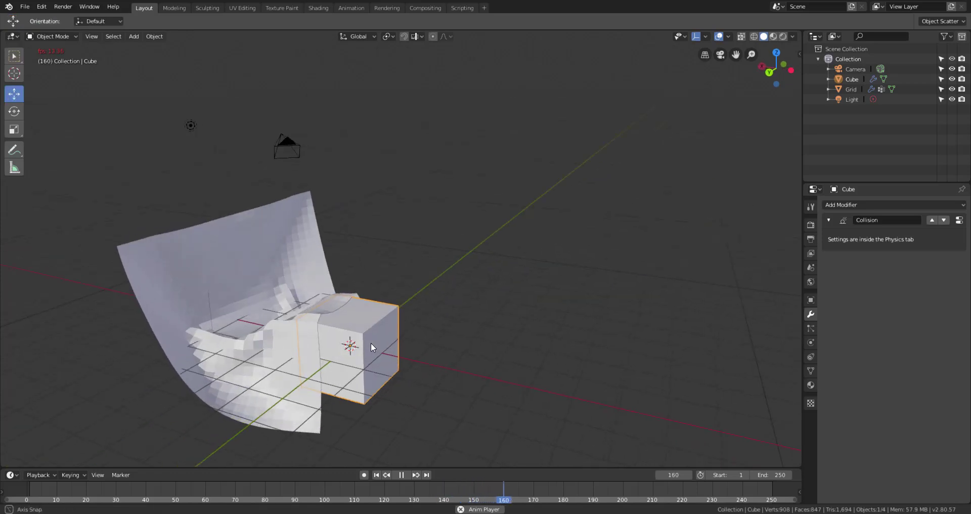
Replay from frame 1, grab the cube by X 0.816, Y 0.307, Z 0.282 m, and stop at frame 39
left_click(376, 475)
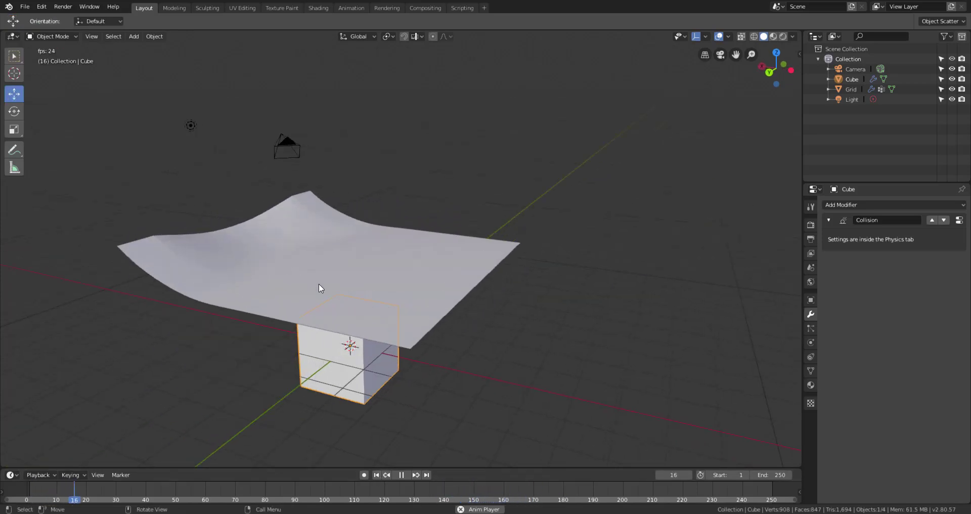
key("space")
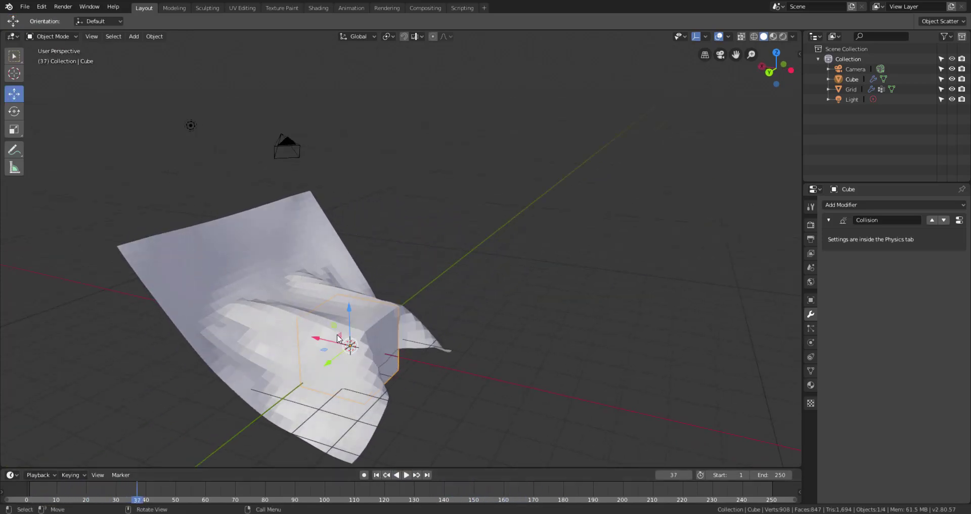
left_click(377, 474)
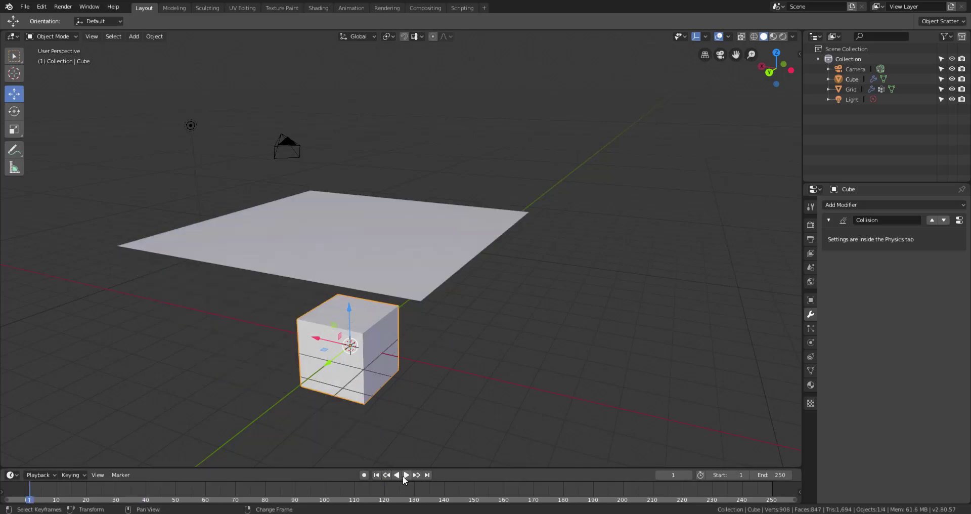
left_click(406, 475)
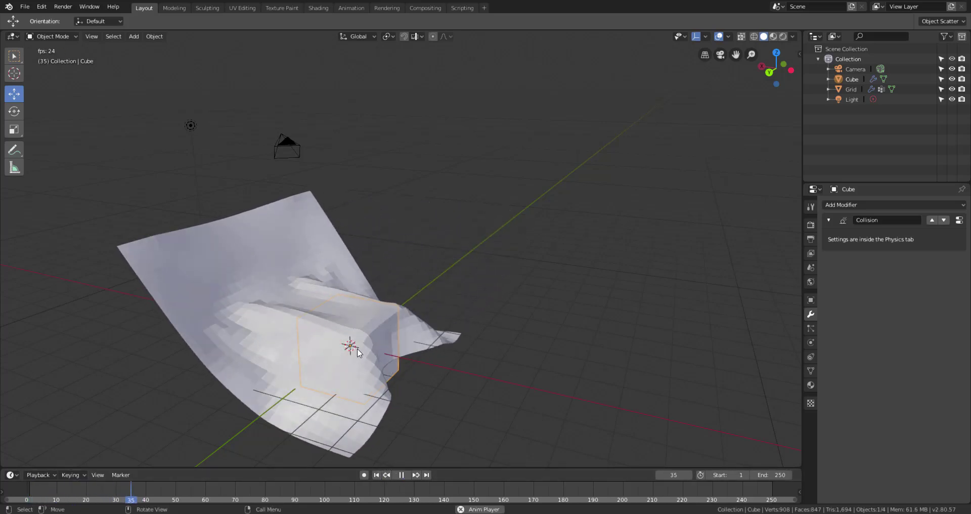
key("g")
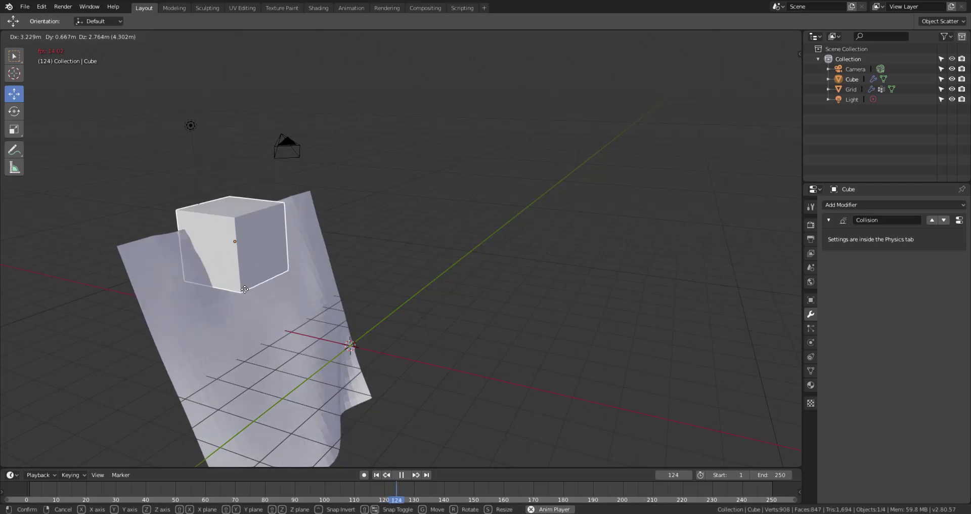
left_click(227, 288)
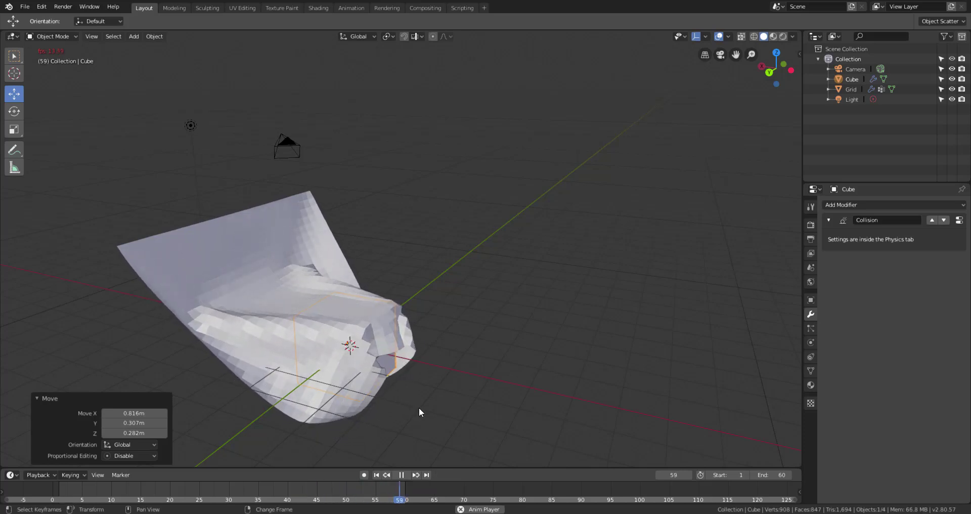
left_click(405, 475)
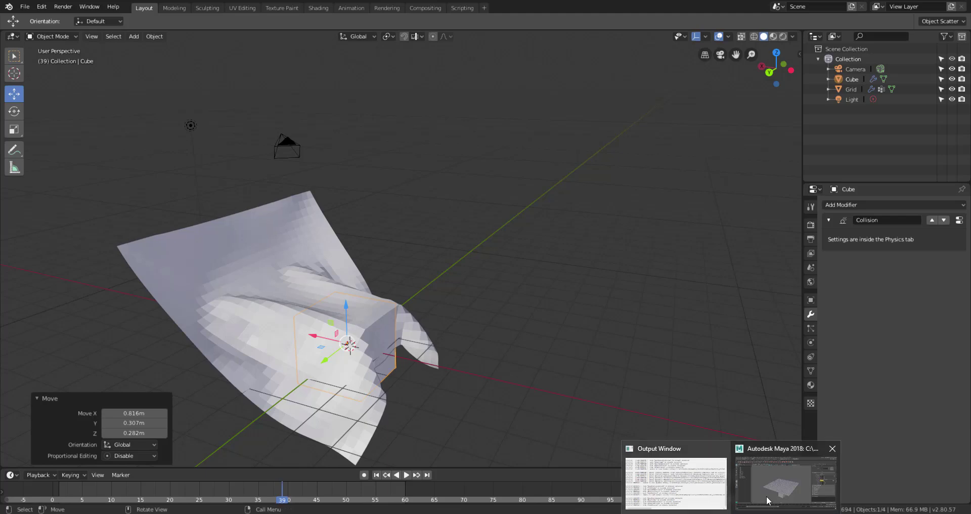
Switch to Maya, play the nCloth plane falling onto the cube, then rewind to frame 1
left_click(723, 472)
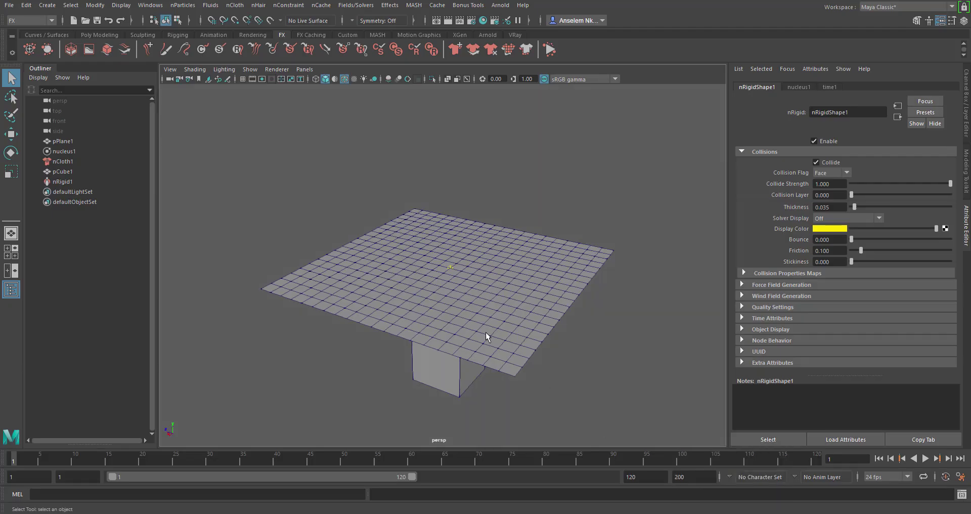
left_click_drag(528, 257, 441, 284, "alt")
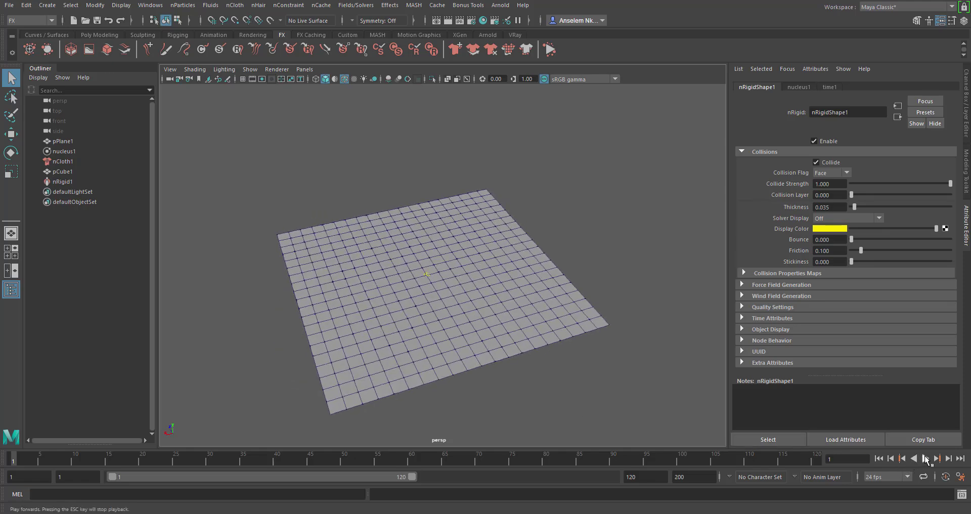
left_click(926, 458)
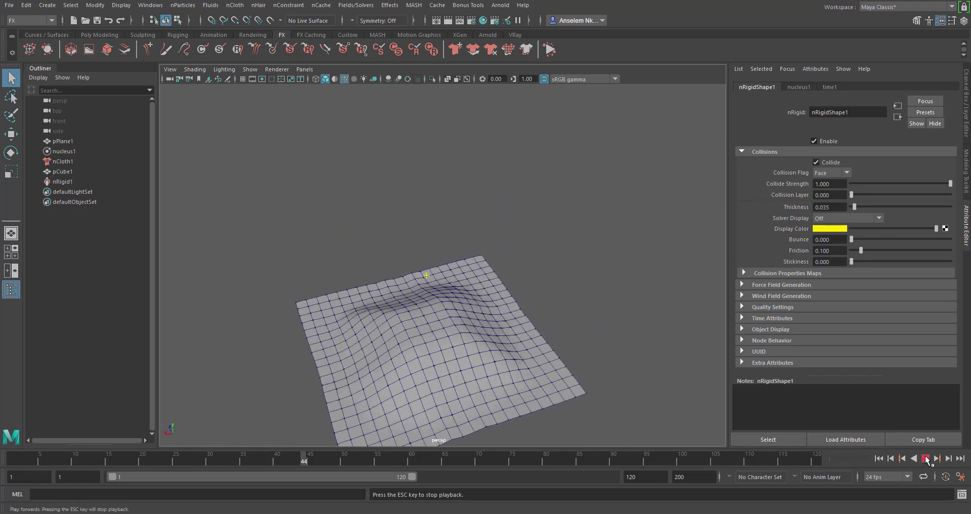
left_click(925, 458)
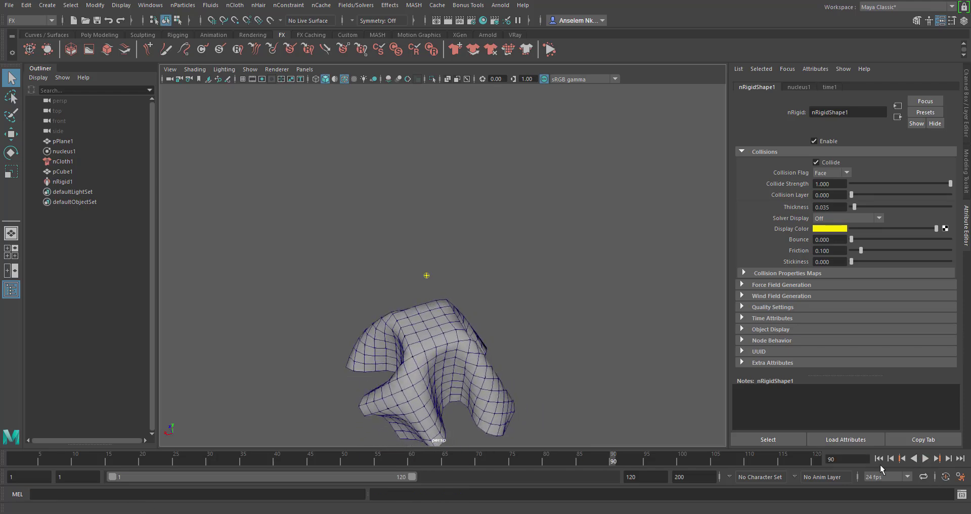
left_click(880, 458)
Zoom in on the flat cloth and select pPlane1
mouse_move(434, 243)
left_mouse_down("alt")
mouse_move(468, 249)
mouse_move(423, 232)
left_mouse_up("alt")
middle_click_drag(423, 232, 463, 268, "alt")
scroll(463, 268, "up", 3)
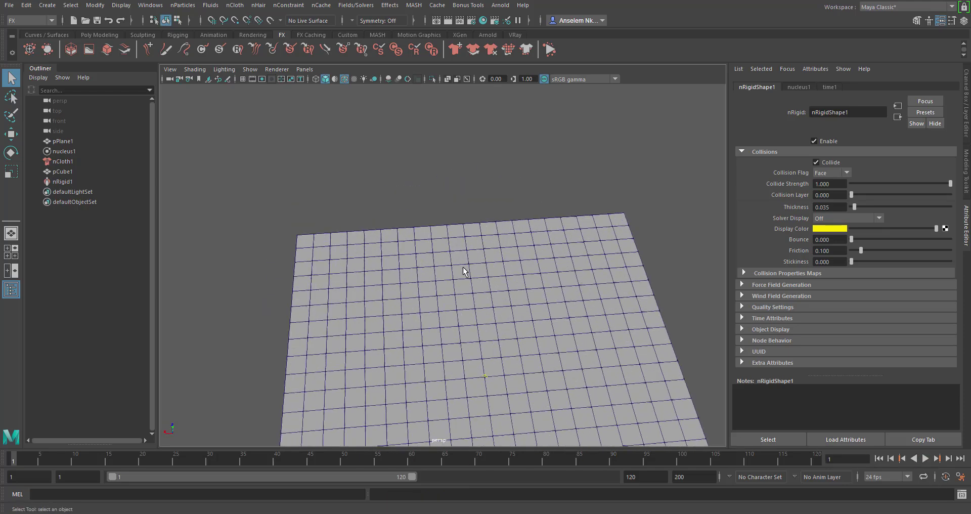
right_click(351, 180)
left_click(327, 254)
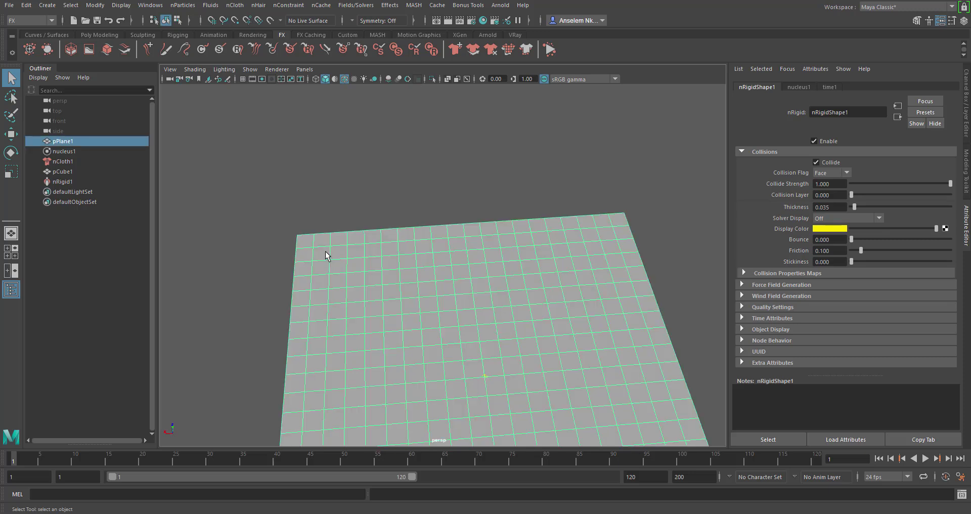
In vertex mode, select pPlane1's top-left and top-right edge vertices
right_click_drag(332, 241, 270, 201)
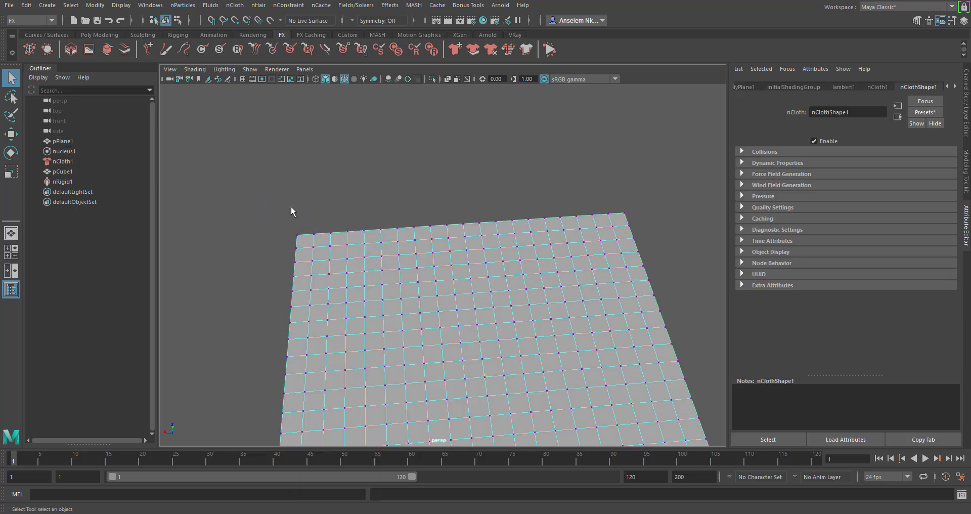
left_click_drag(273, 216, 358, 243)
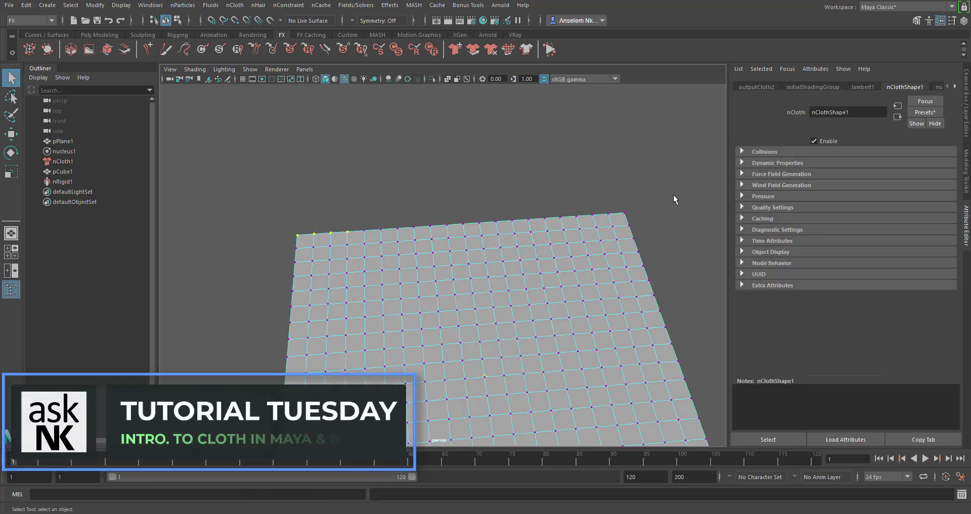
left_click_drag(667, 193, 568, 220)
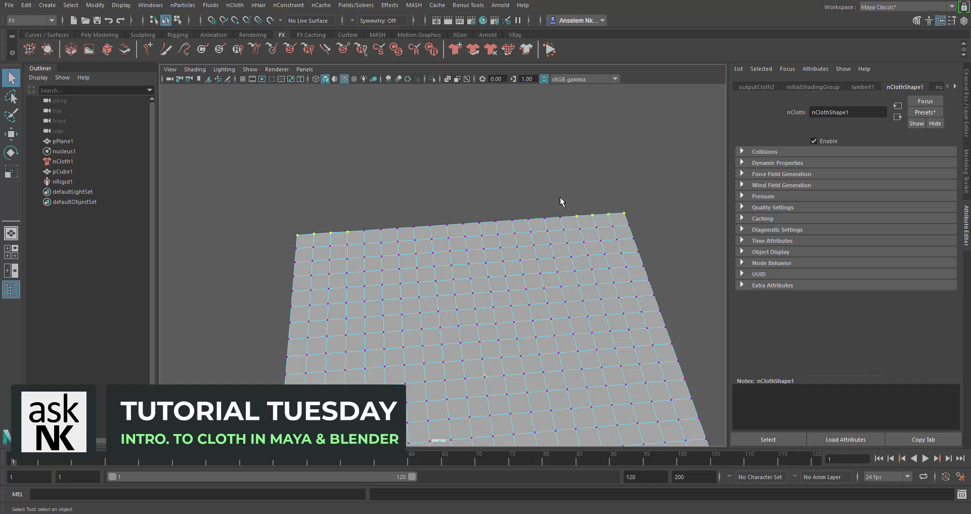
middle_click_drag(409, 283, 391, 249, "alt")
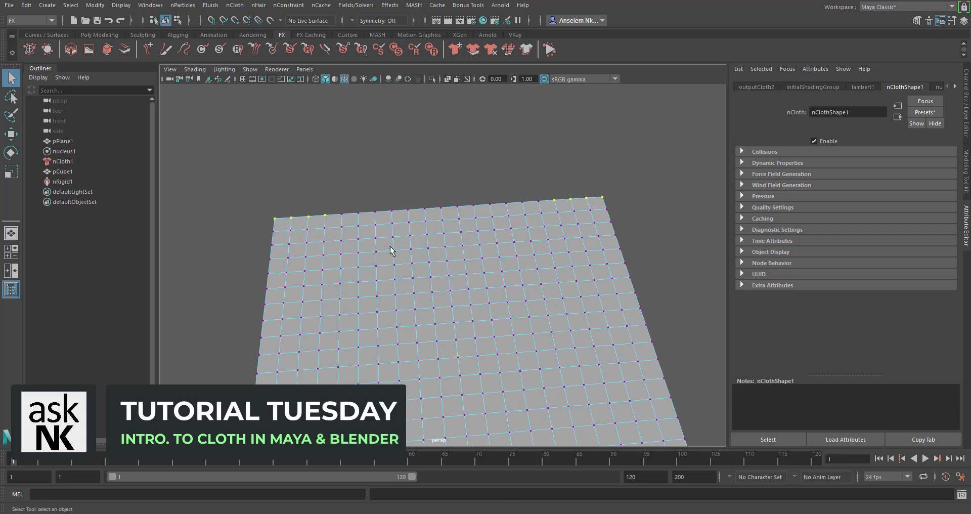
Pin the selected vertices with nConstraint > Transform Constraint (dynamicConstraint1)
left_click(287, 6)
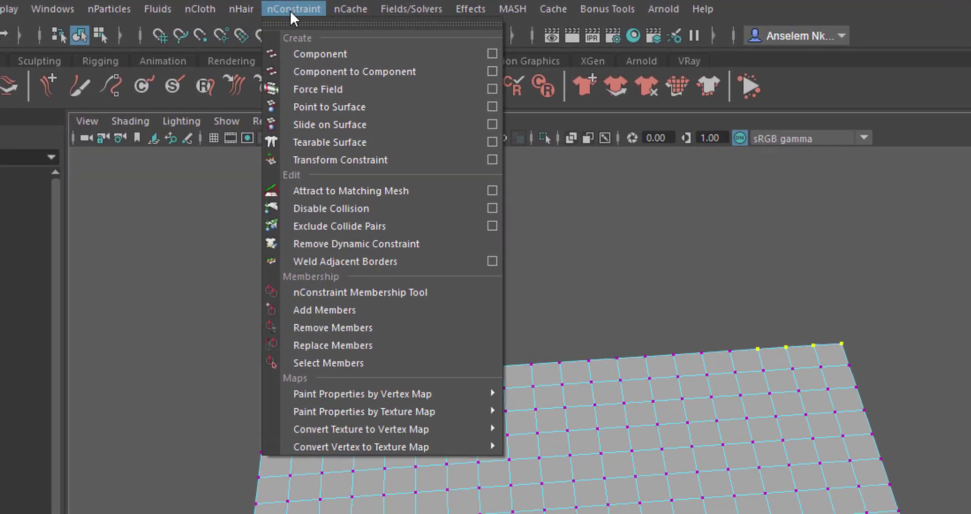
left_click(293, 9)
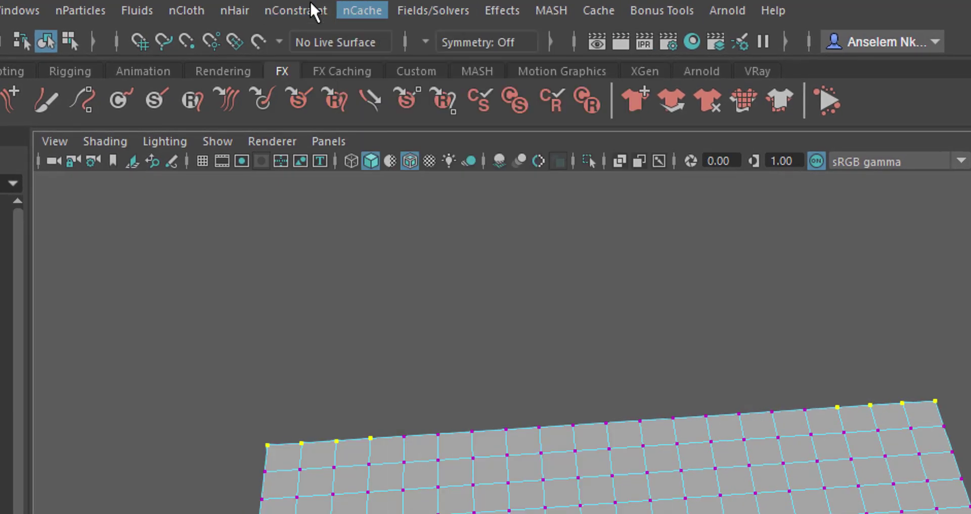
left_click(273, 7)
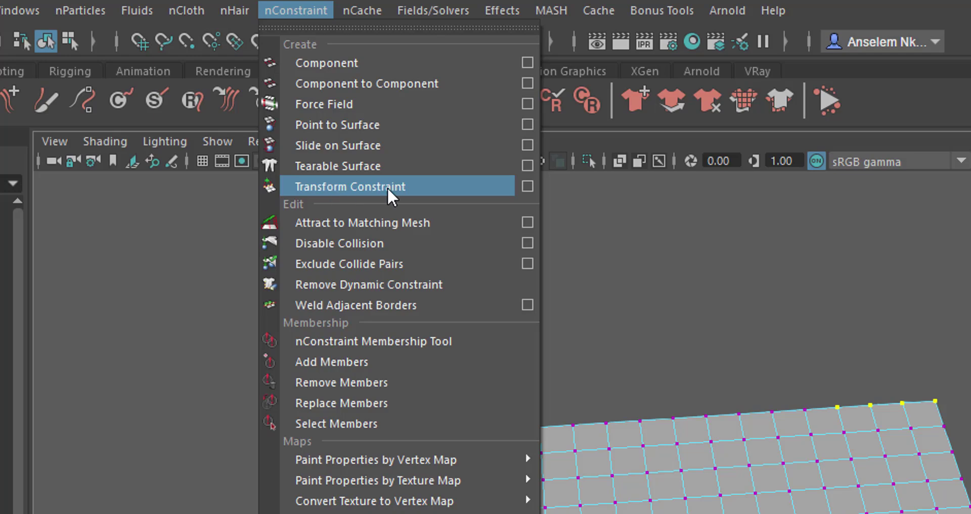
left_click(369, 186)
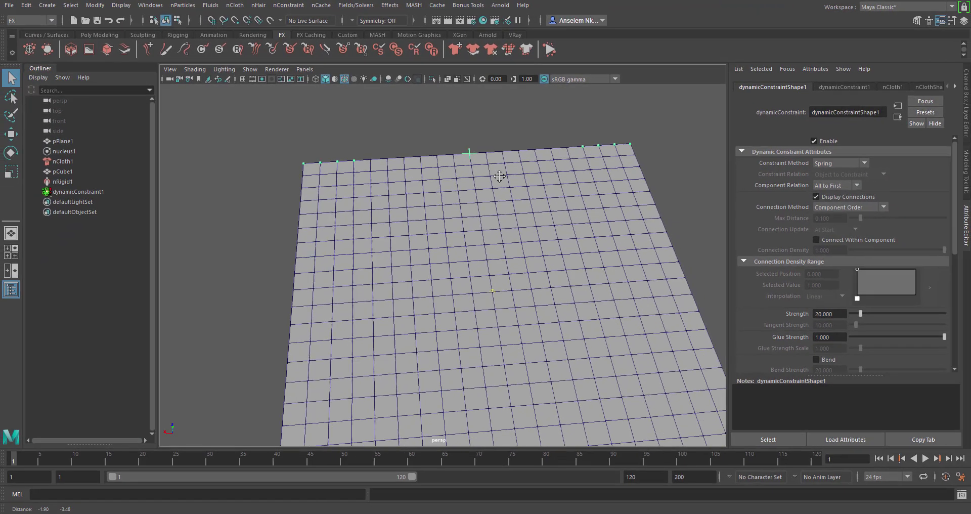
scroll(501, 179, "down", 5)
Play the pinned cloth sagging over the cube, rewind to frame 1, and select pCube1's collider
scroll(501, 180, "up", 3)
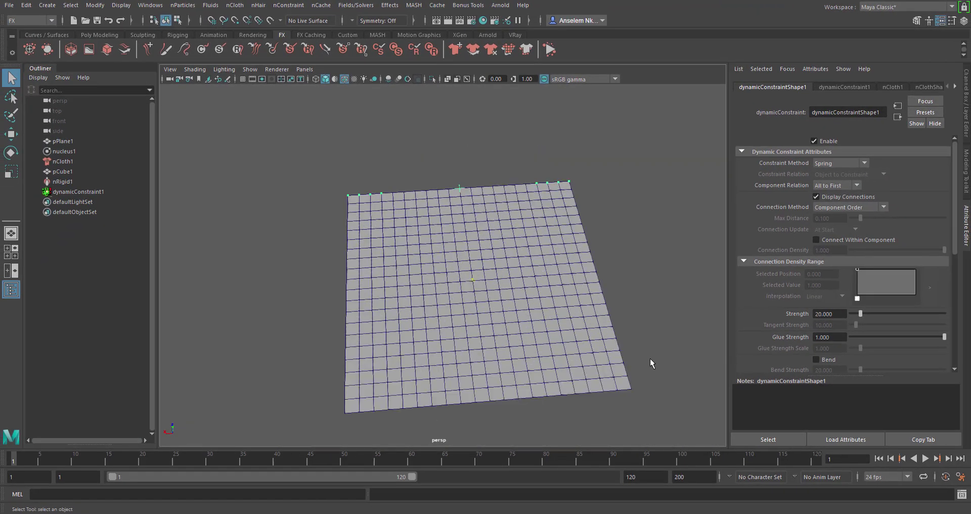
left_click(924, 459)
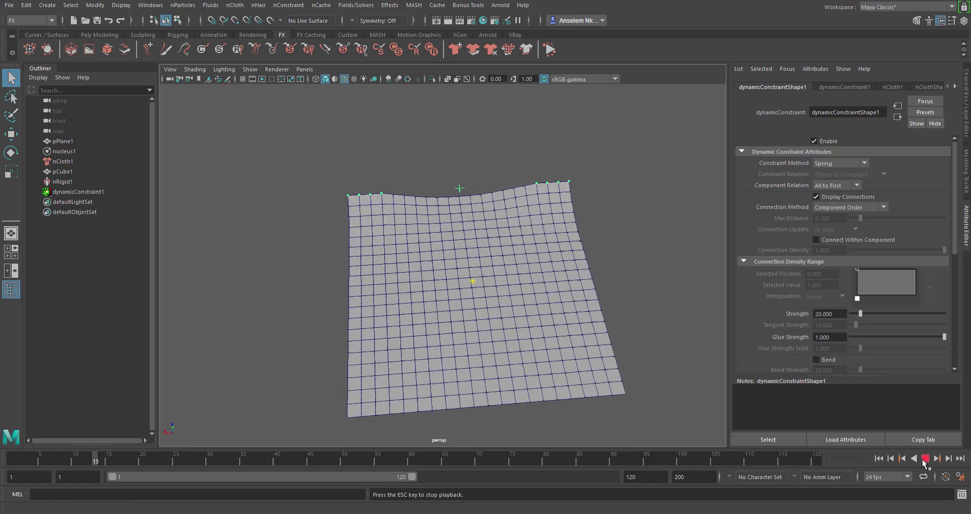
left_click_drag(614, 339, 644, 315, "alt")
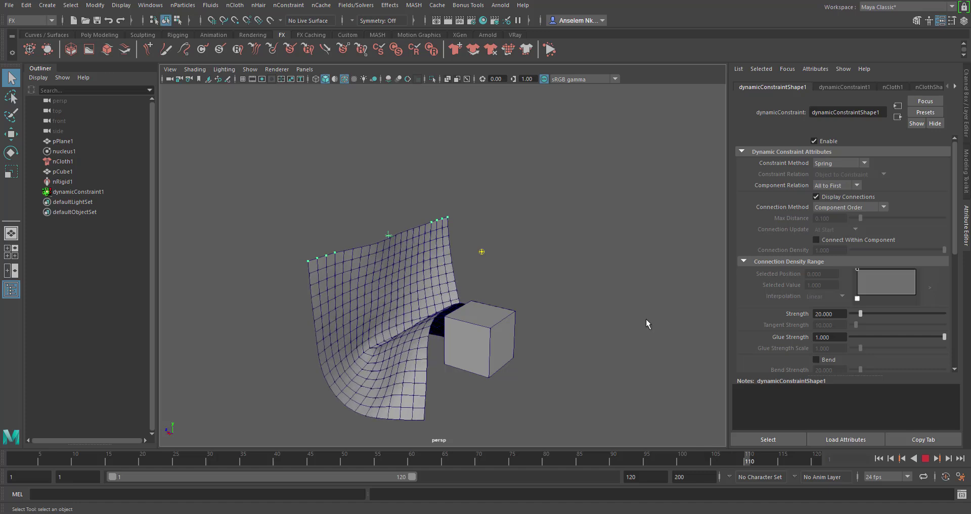
left_click(926, 459)
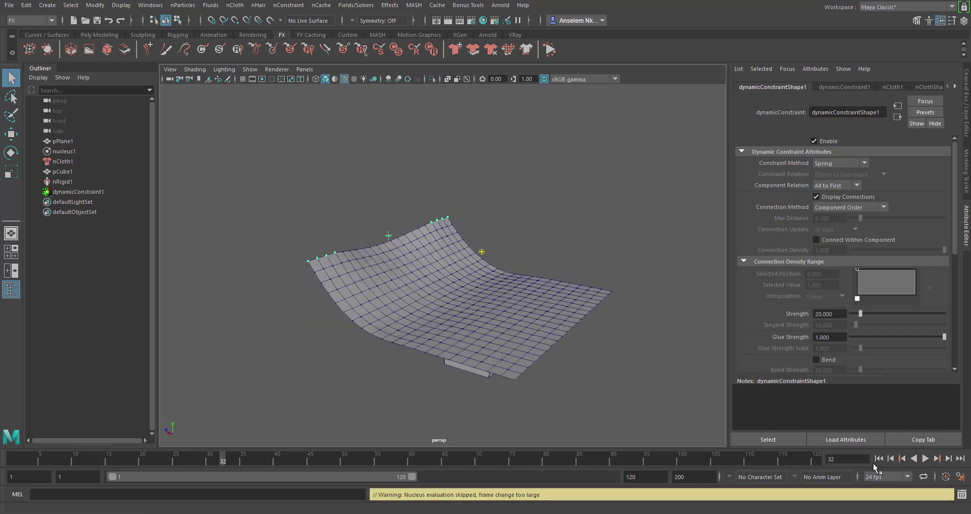
left_click(880, 460)
left_click(489, 339)
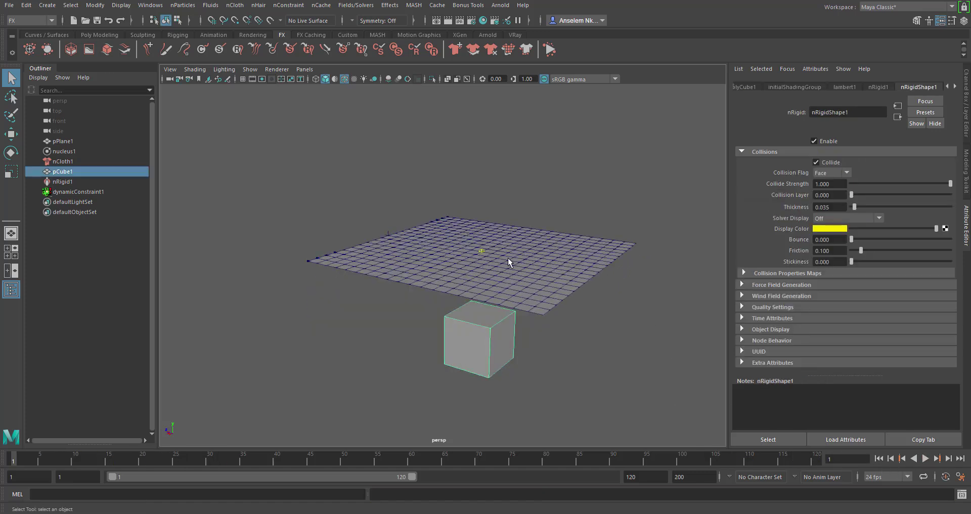
Run interactive playback and drag the cube under the cloth plane so it drapes over it
left_click(551, 49)
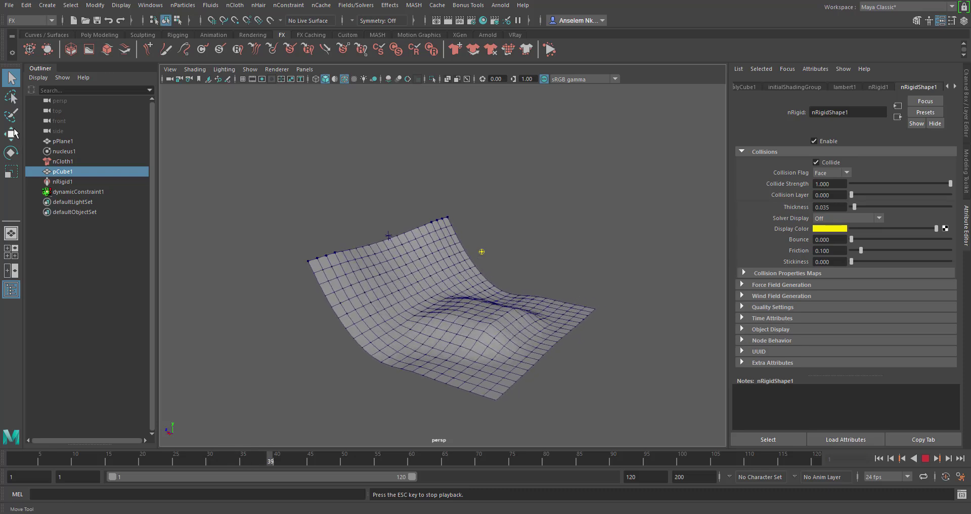
left_click(11, 133)
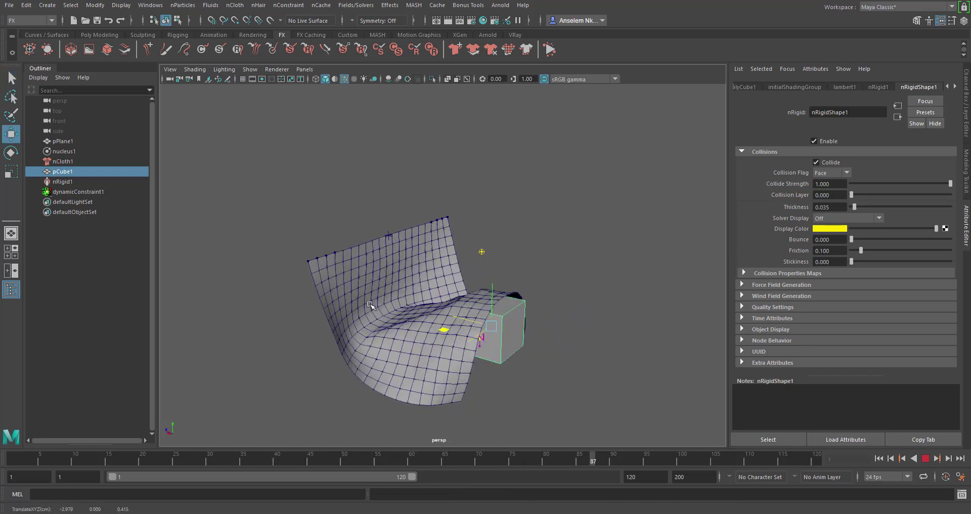
left_click_drag(370, 305, 384, 348)
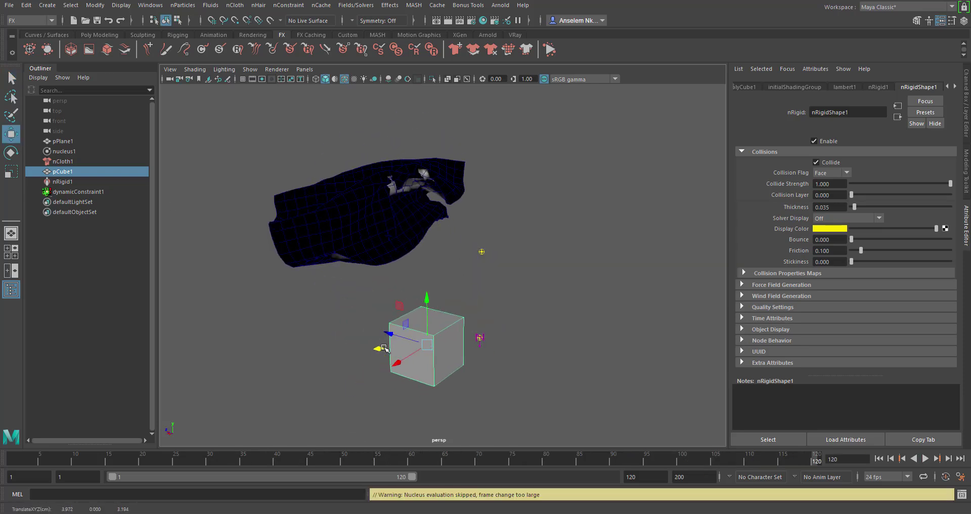
left_click(879, 459)
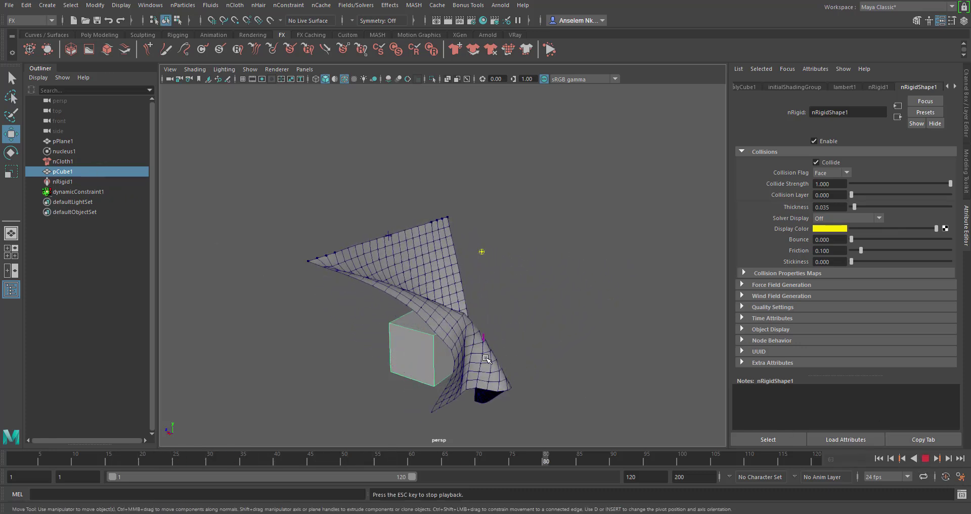
left_click(925, 458)
left_click(879, 458)
key("alt+v")
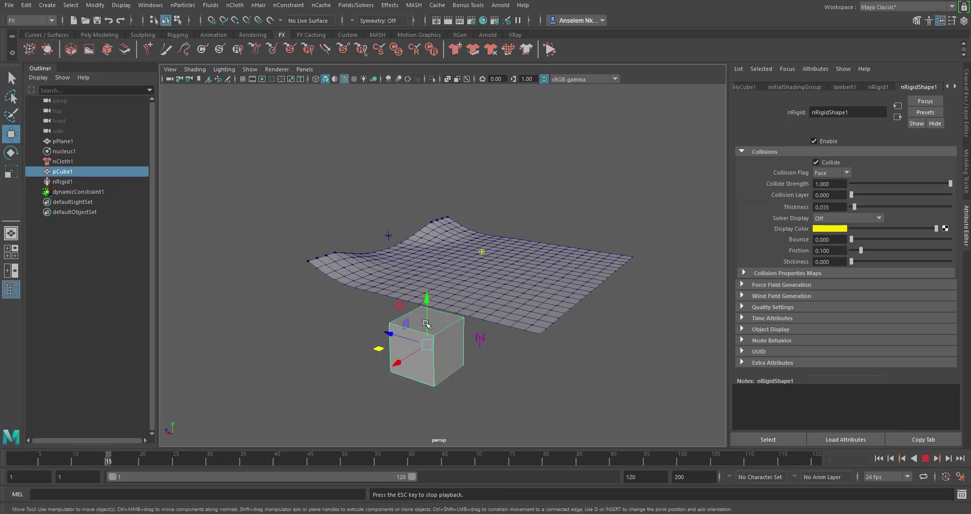
left_click_drag(380, 348, 411, 333)
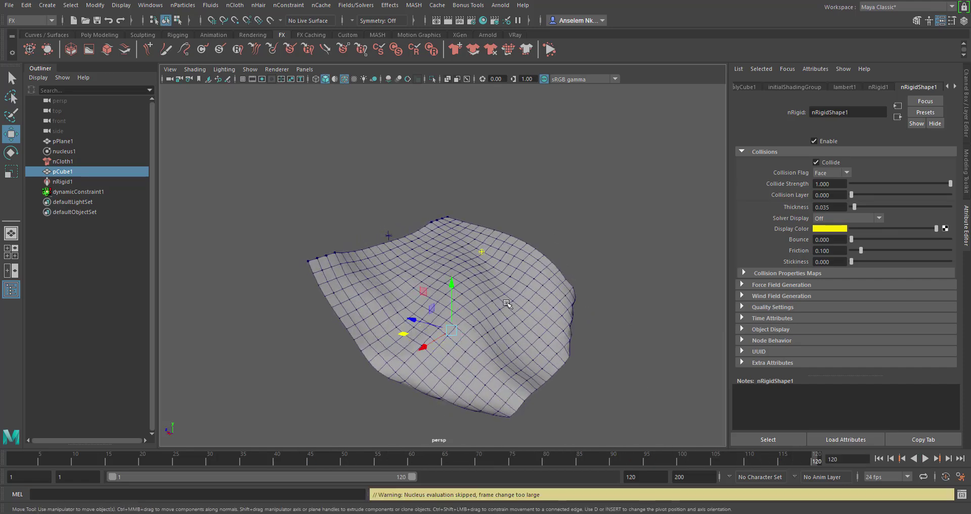
Orbit around the draped cloth, then select the Grid cloth back in Blender
left_click_drag(639, 319, 455, 401, "alt")
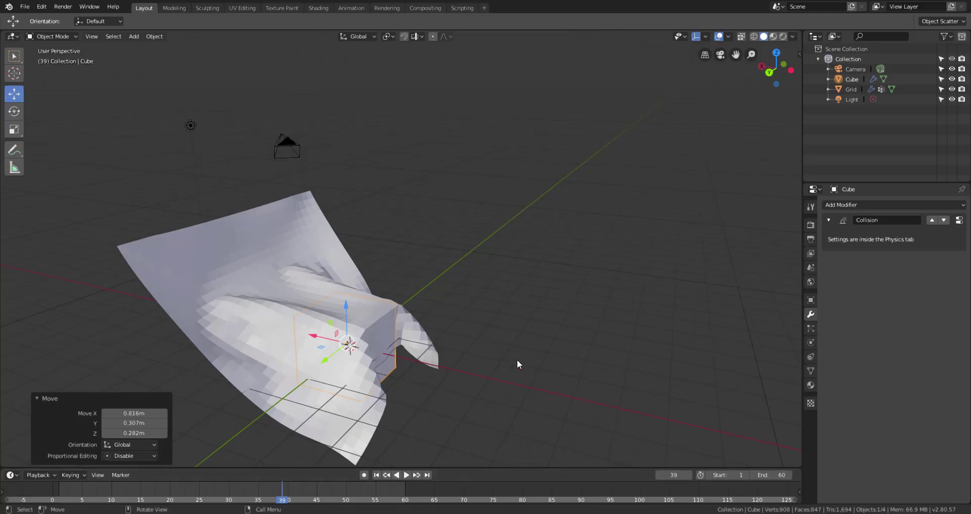
middle_click_drag(551, 360, 488, 354)
left_click(436, 277)
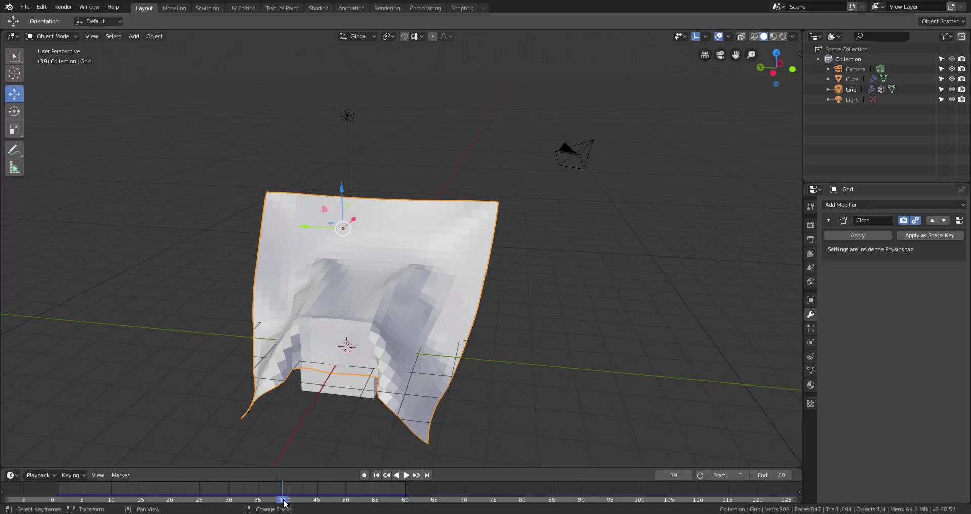
Apply the Grid's Cloth modifier at frame 39 to freeze the draped shape
left_click_drag(283, 500, 243, 508)
scroll(244, 509, "down", 4, "ctrl")
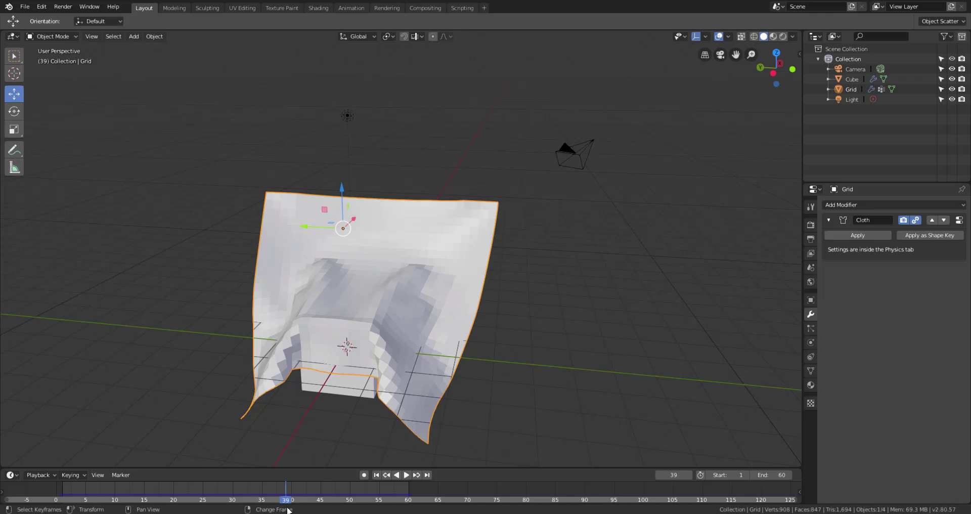
left_click(857, 236)
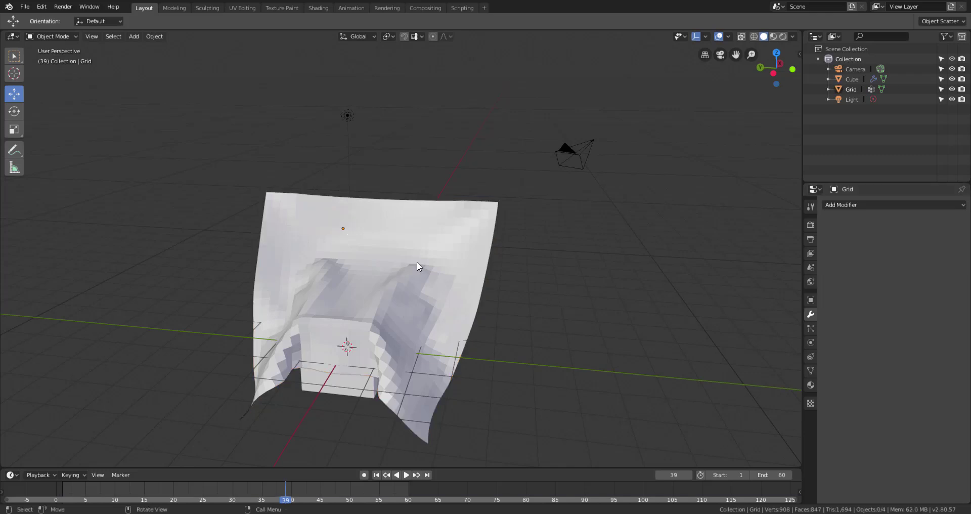
Jump to frame 1 and play the timeline to confirm the draped shape stays fixed
left_click(376, 475)
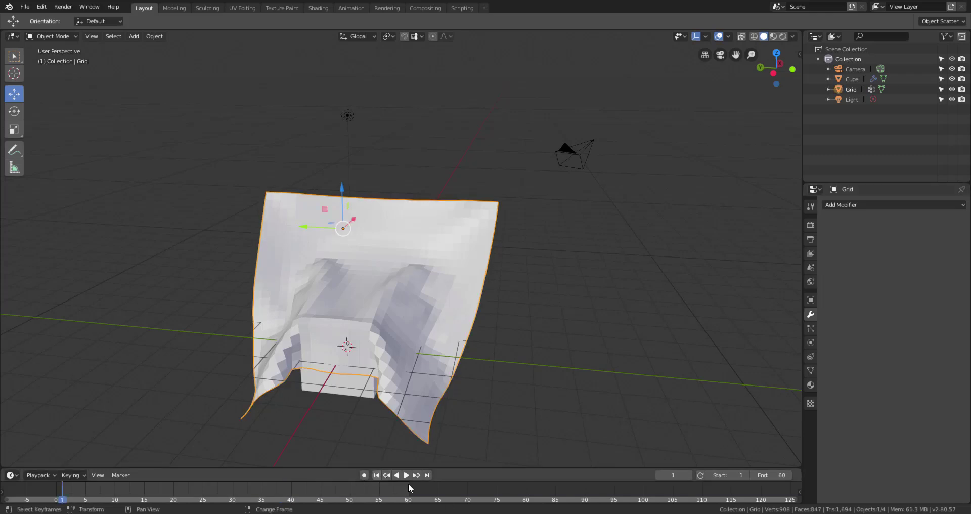
mouse_move(59, 500)
left_mouse_down()
mouse_move(280, 501)
mouse_move(52, 501)
left_mouse_up()
middle_click_drag(410, 344, 501, 306)
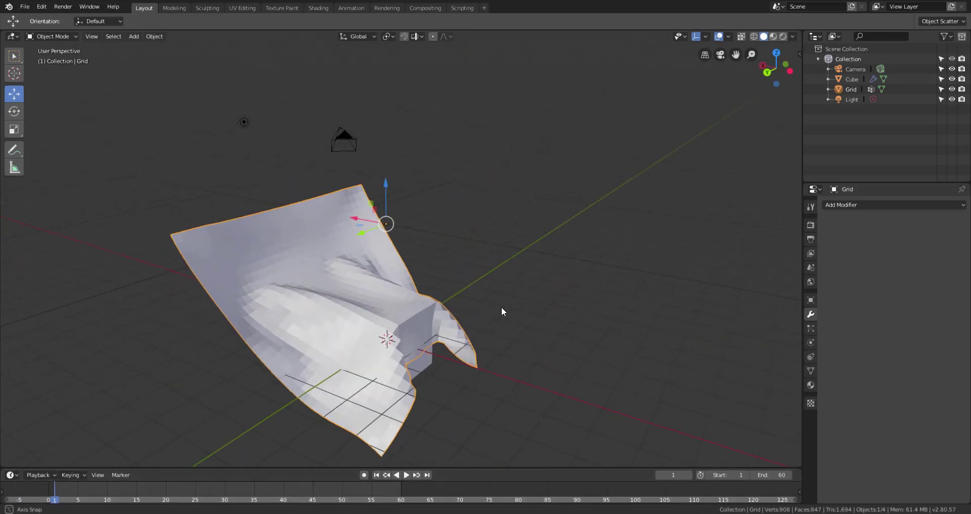
left_click(408, 475)
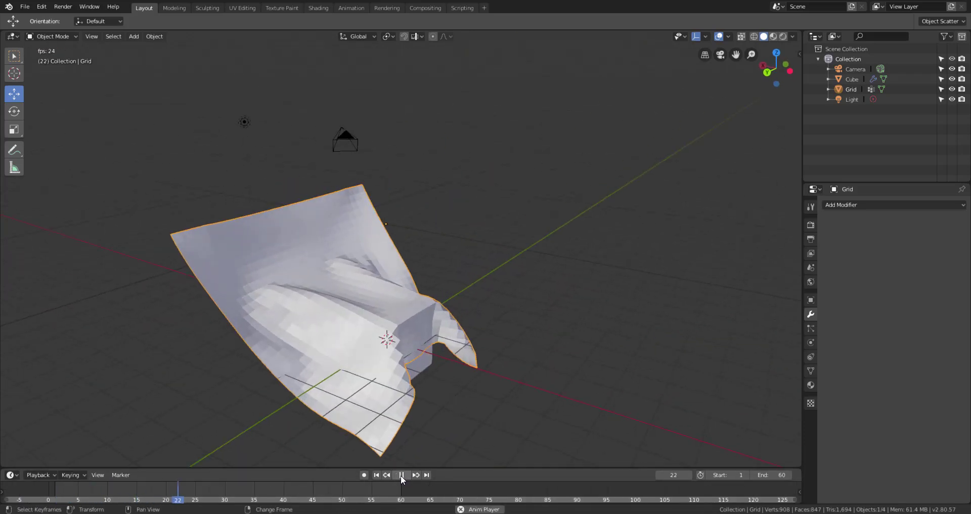
key("Escape")
middle_click_drag(540, 393, 374, 390)
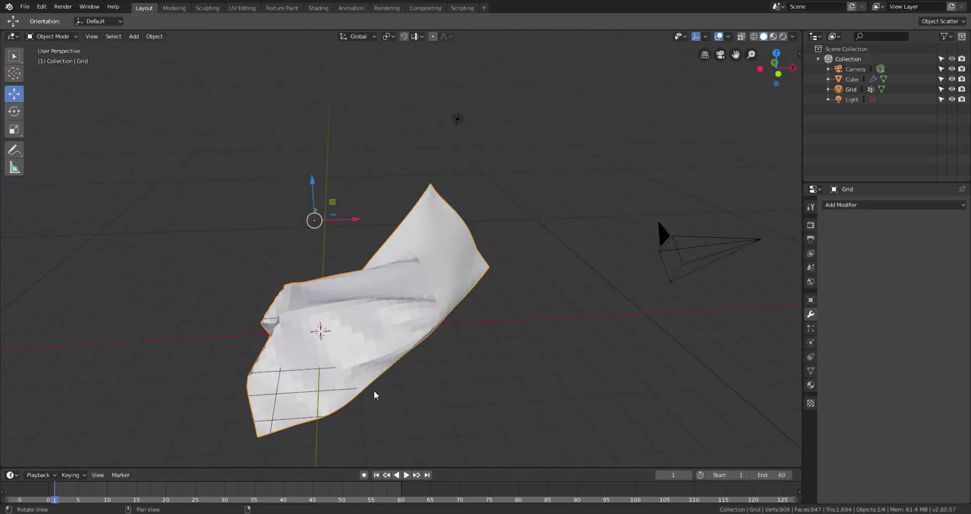
mouse_move(521, 309)
middle_mouse_down()
mouse_move(597, 308)
mouse_move(515, 302)
middle_mouse_up()
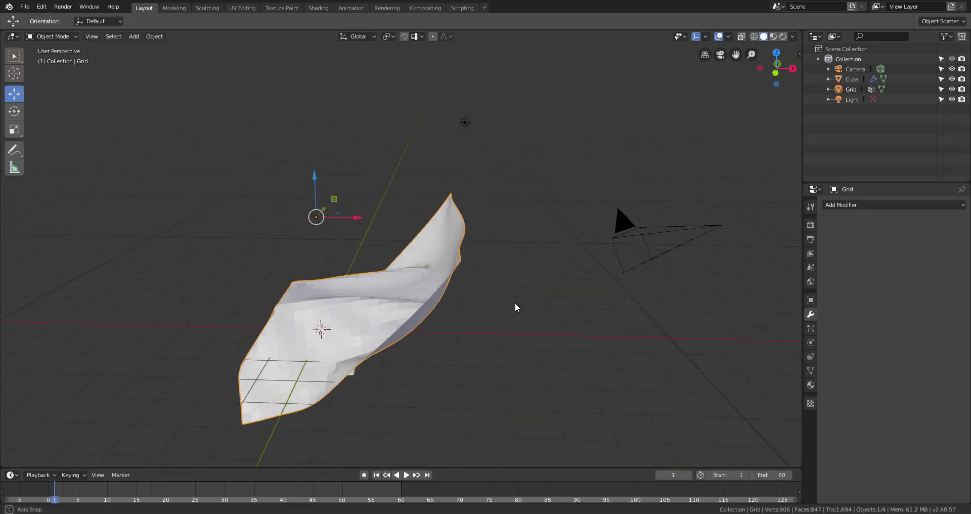
Add a Subdivision Surface modifier to the Grid at viewport level 2 and apply it
left_click(867, 204)
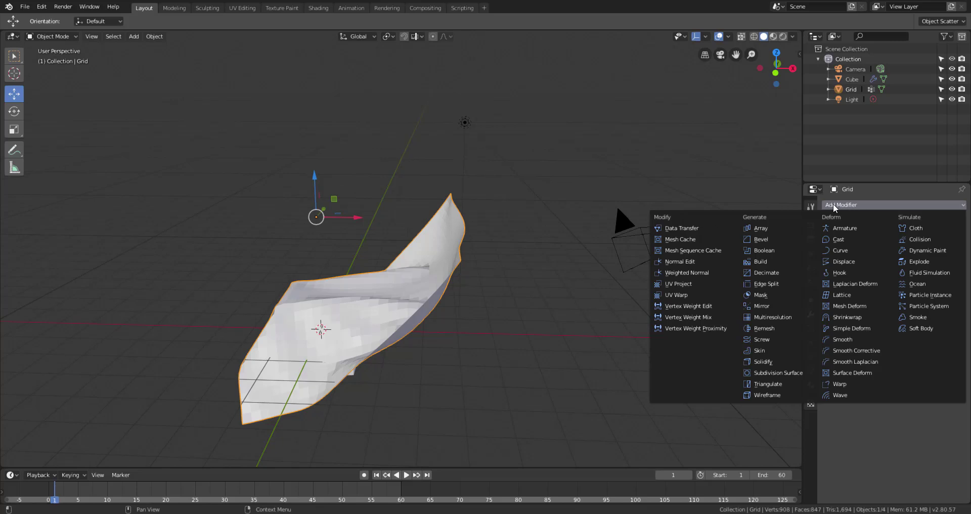
left_click(782, 372)
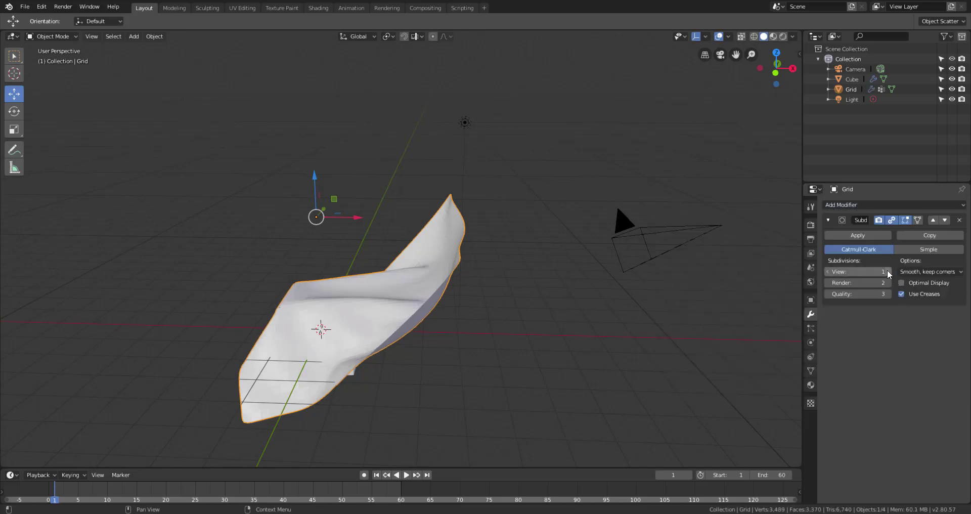
left_click(887, 270)
middle_click_drag(558, 350, 834, 375)
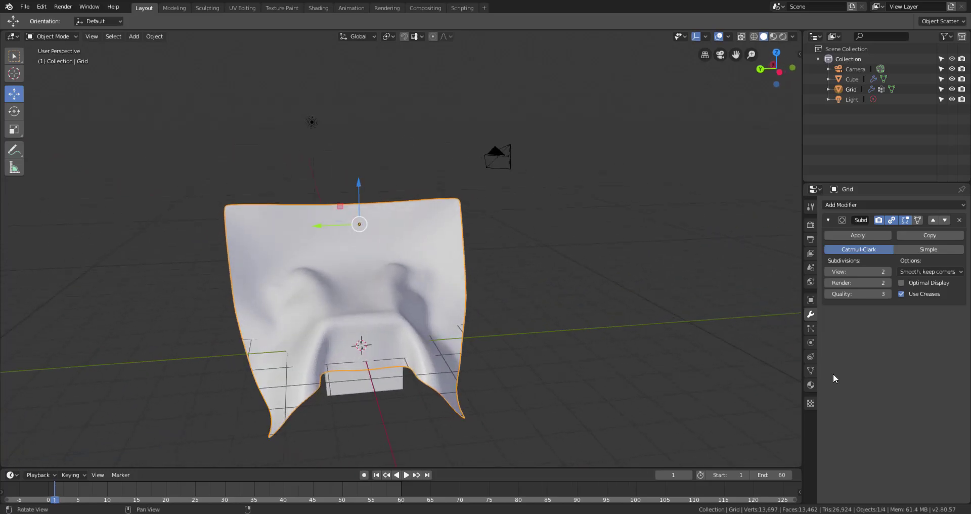
left_click(865, 234)
middle_click_drag(666, 303, 581, 302)
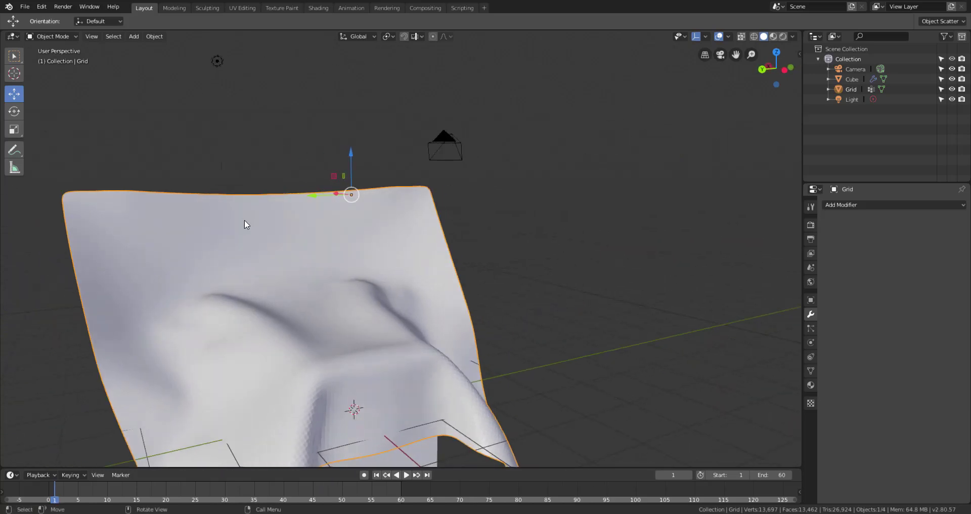
Delete the Cube under the draped cloth
middle_click_drag(355, 266, 341, 326)
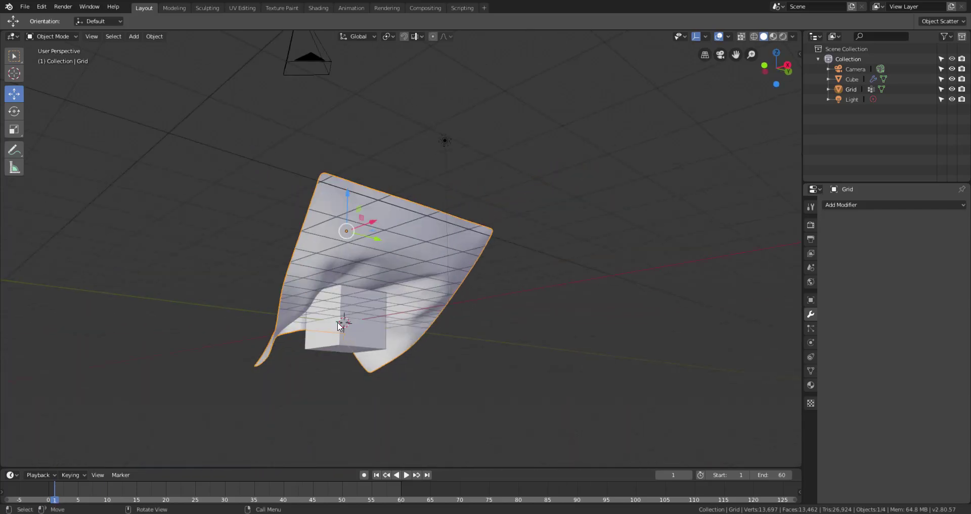
left_click(341, 327)
middle_click_drag(349, 369, 379, 199)
key("Delete")
Raise the Grid cloth about 2.67 m along Z
left_click(429, 288)
left_click_drag(381, 196, 386, 113)
middle_click_drag(387, 131, 352, 238)
scroll(352, 183, "up", 4)
middle_click_drag(352, 183, 497, 321)
scroll(508, 286, "up", 3)
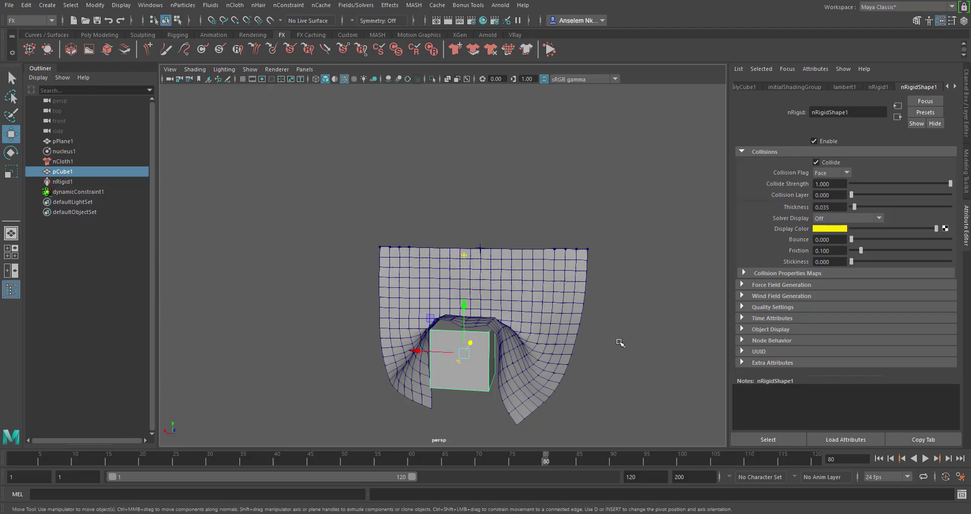
Rewind to frame 1, nudge the cube right along X and run a test simulation
left_click_drag(621, 342, 511, 349, "alt")
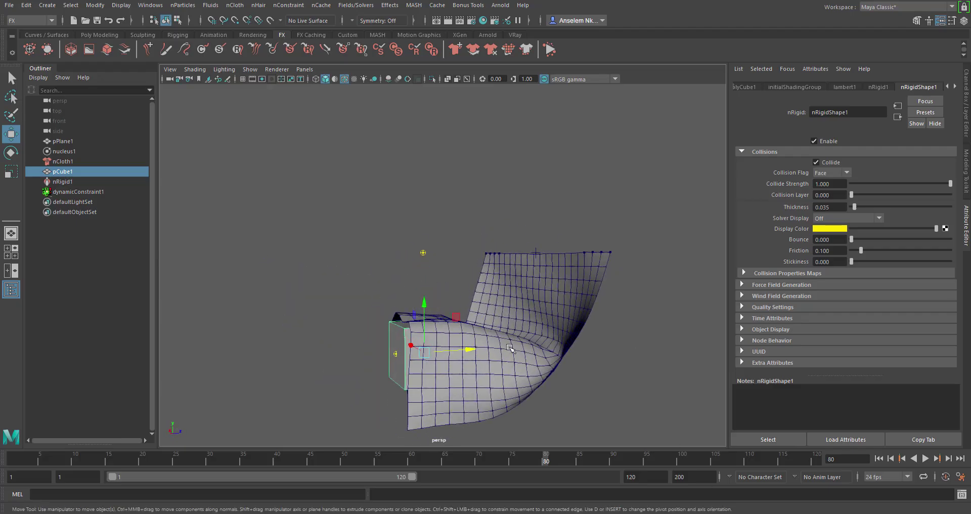
left_click(878, 458)
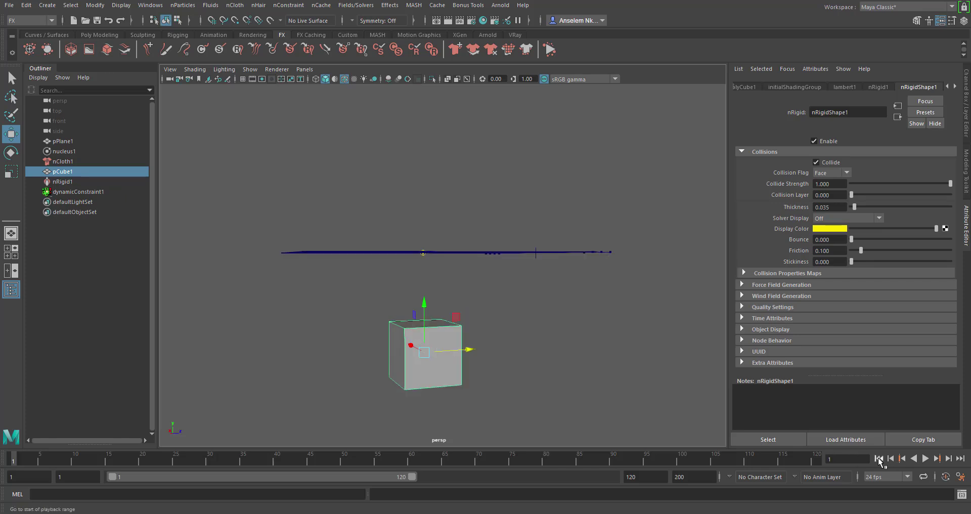
left_click_drag(461, 354, 496, 351)
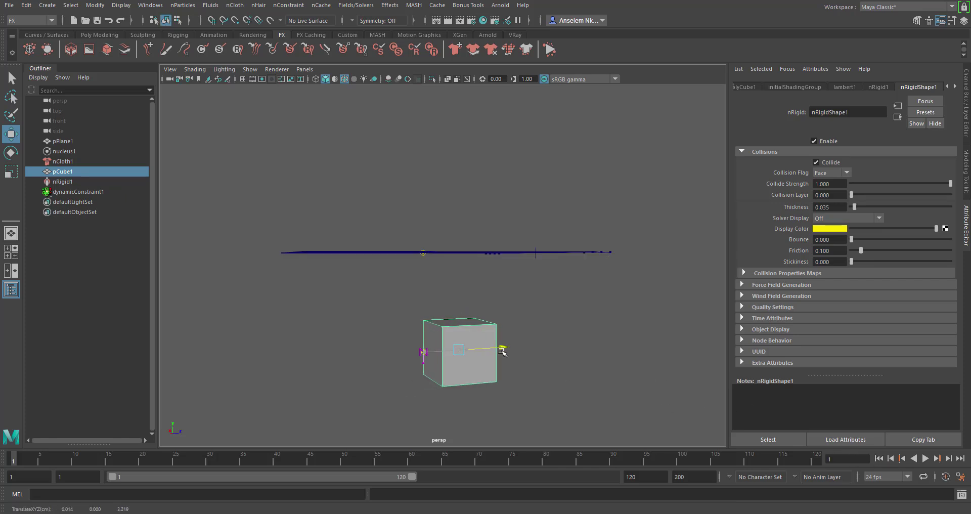
left_click(925, 459)
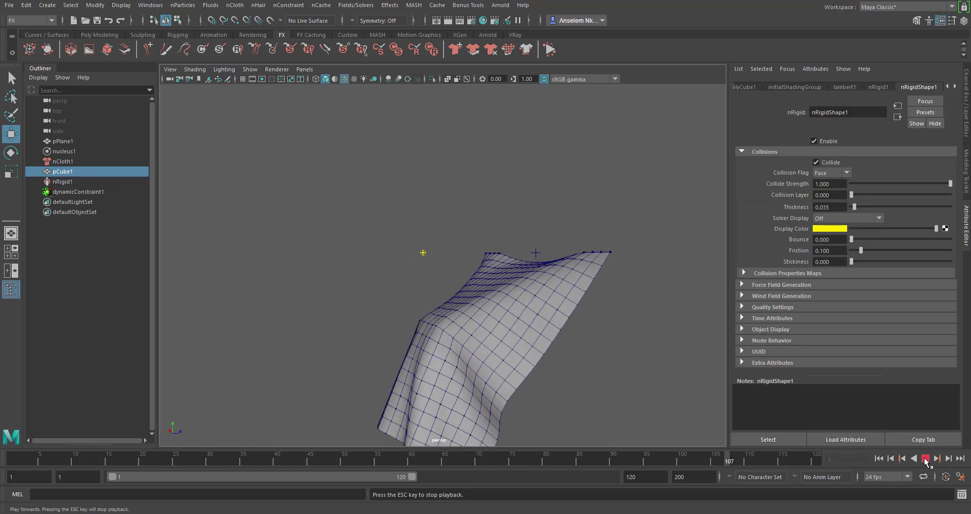
left_click(925, 459)
Move the cube back left, replay to frame 70, select pPlane1 and open Edit
left_click_drag(503, 350, 482, 349)
left_click(925, 459)
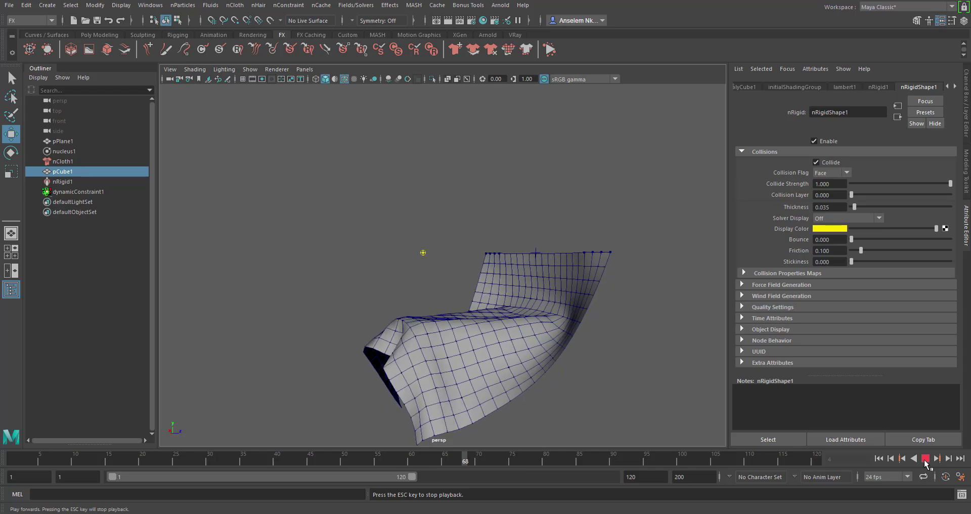
left_click(926, 459)
left_click_drag(647, 362, 379, 309, "alt")
left_click(440, 339)
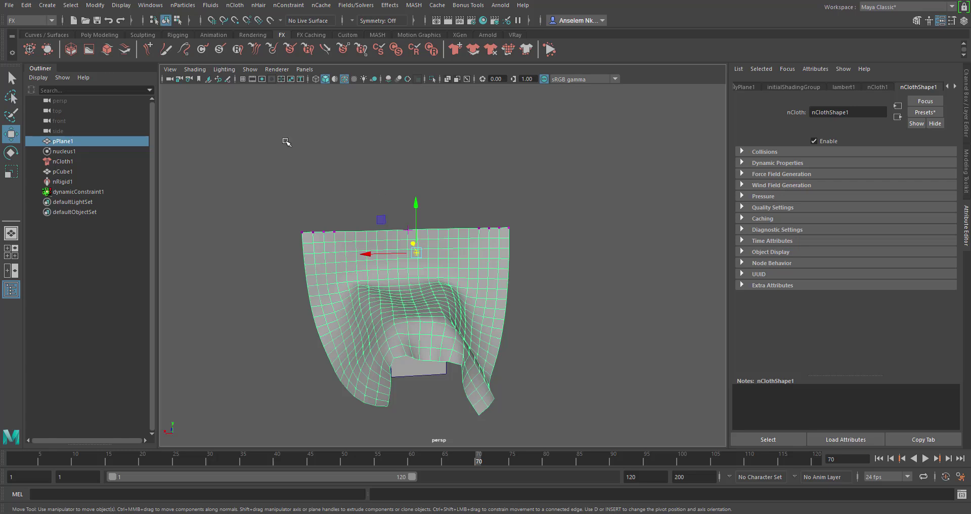
left_click(25, 5)
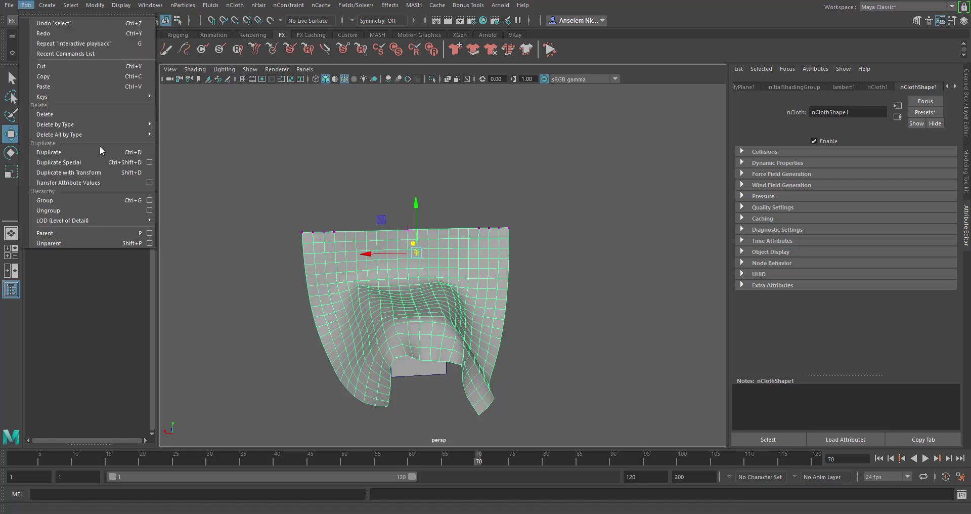
Delete pPlane1's construction history to freeze the drape, then move the cloth right of the cube
mouse_move(71, 127)
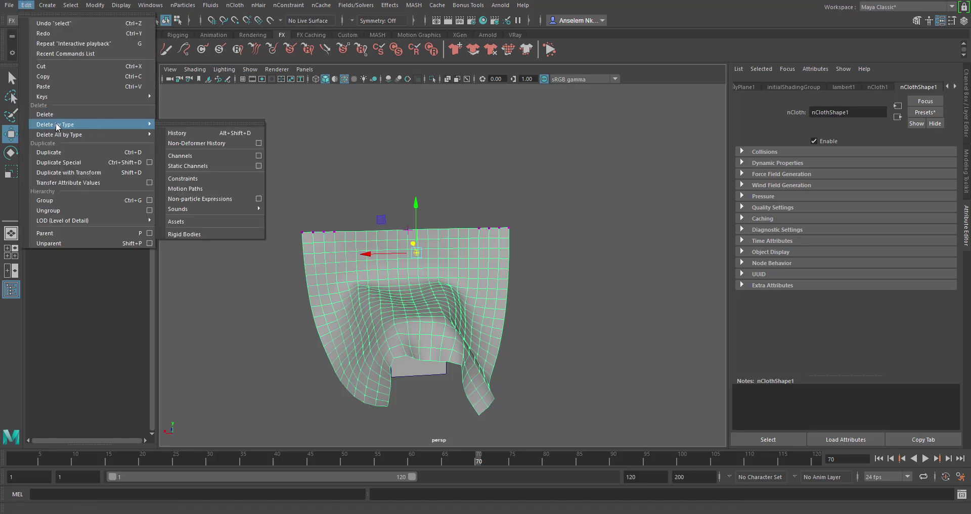
left_click(175, 134)
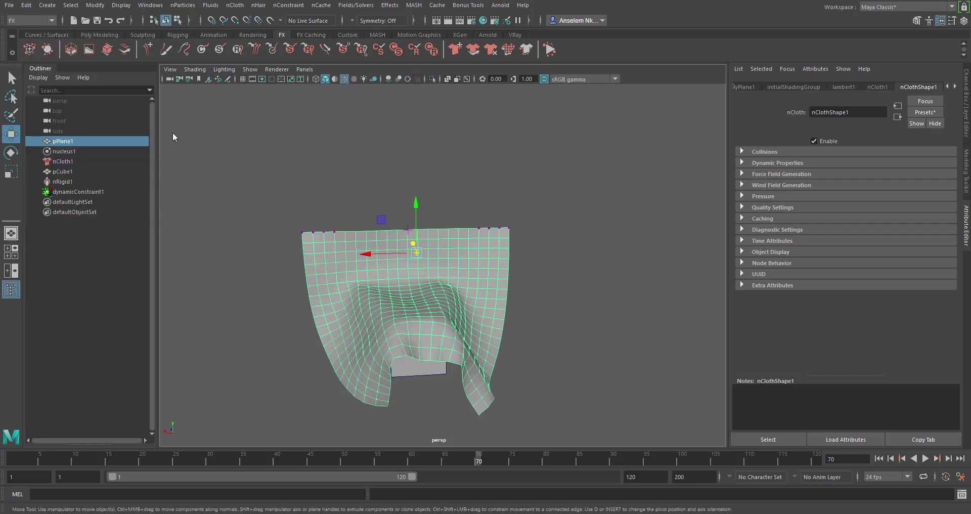
left_click(435, 264)
left_click_drag(374, 254, 669, 248)
middle_click_drag(566, 319, 365, 303, "alt")
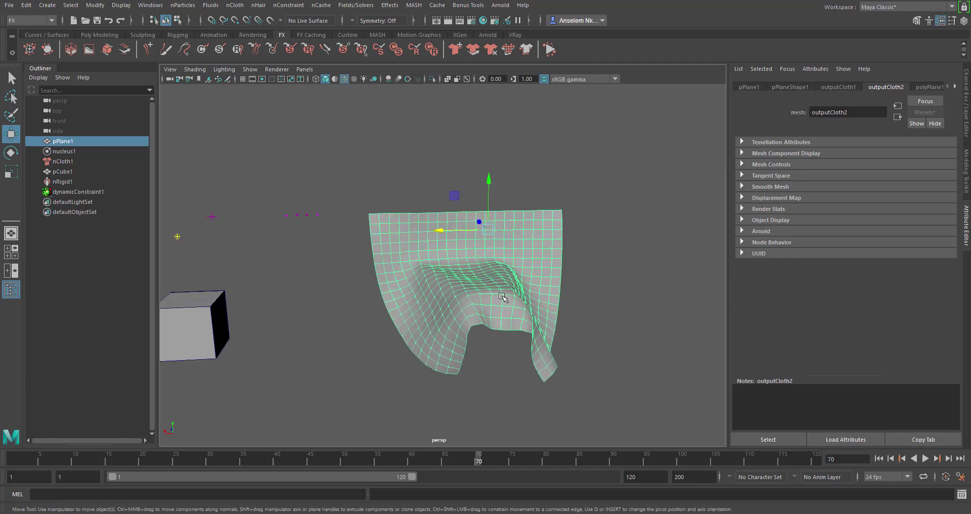
left_click_drag(502, 298, 578, 266, "alt")
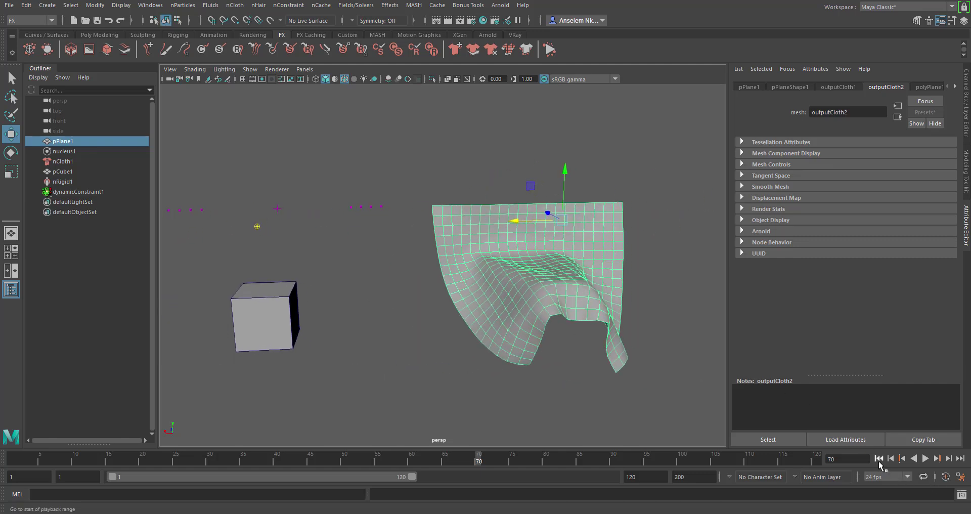
left_click_drag(636, 368, 473, 291, "alt")
left_click_drag(481, 257, 428, 325, "alt")
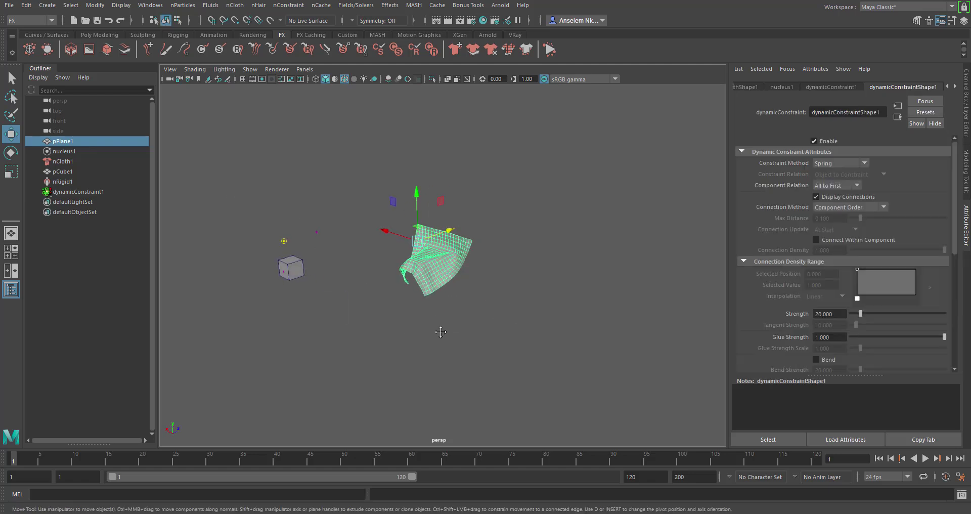
middle_click_drag(441, 332, 514, 323, "alt")
Delete nucleus1 through dynamicConstraint1 and the cube from the Outliner
left_click(64, 151)
left_click(57, 191, "shift")
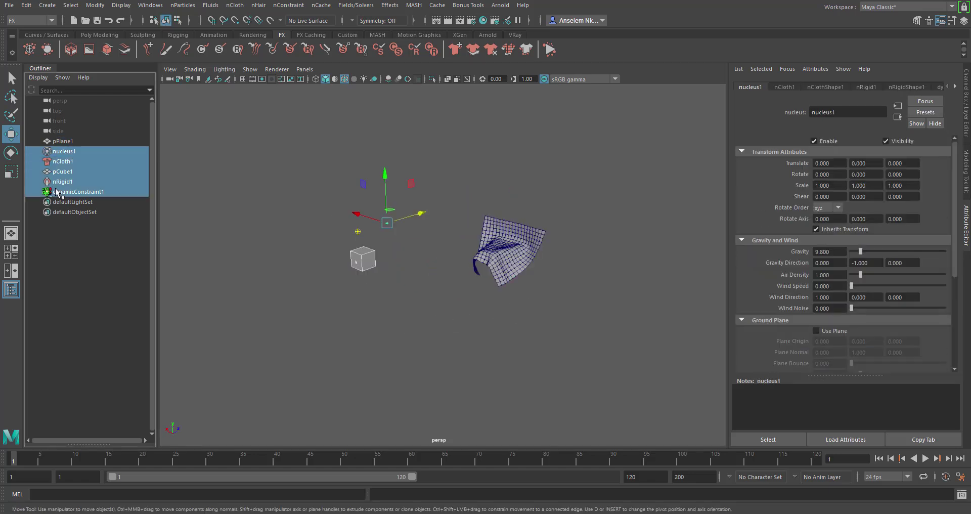
key("Delete")
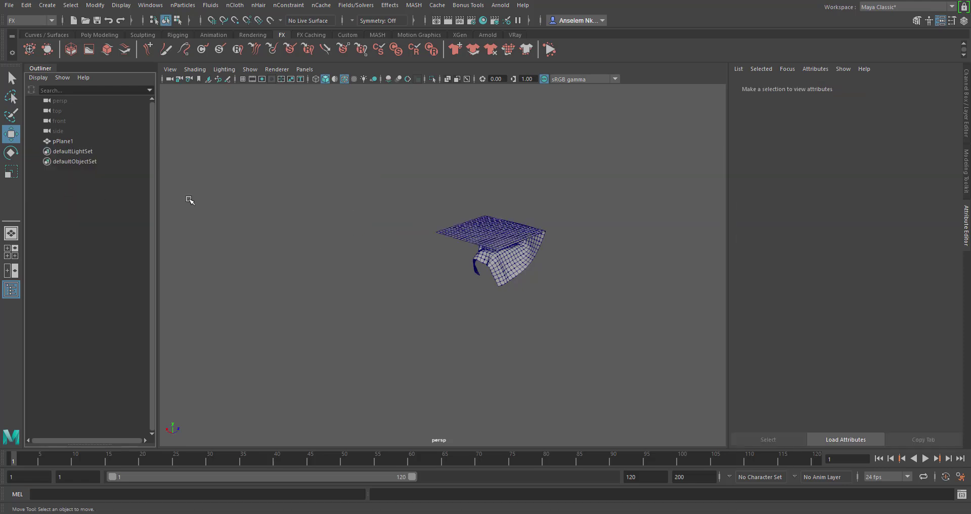
left_click_drag(405, 201, 442, 226, "alt")
right_click_drag(441, 226, 521, 191, "alt")
In Face mode, select and delete the cloth's flat top faces
left_click(507, 242)
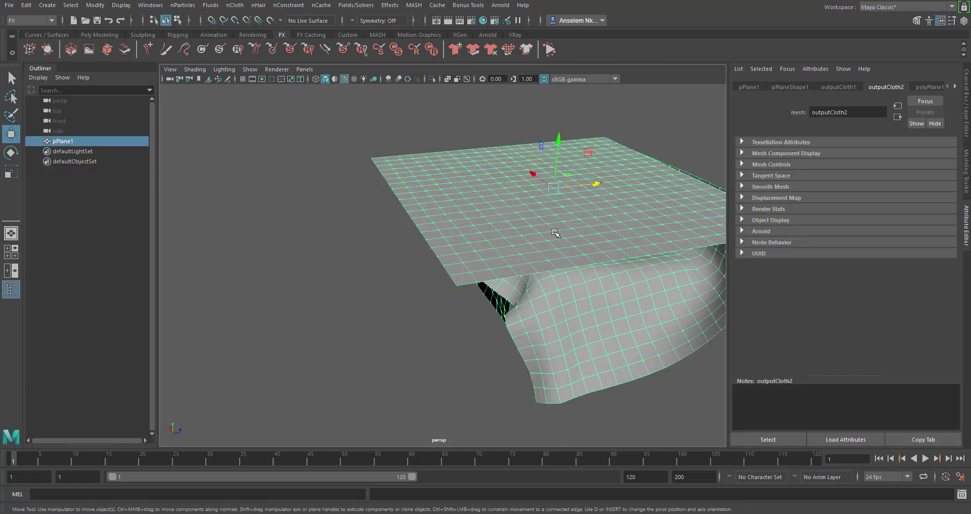
middle_click_drag(508, 242, 444, 235, "alt")
left_click_drag(445, 235, 533, 204, "alt")
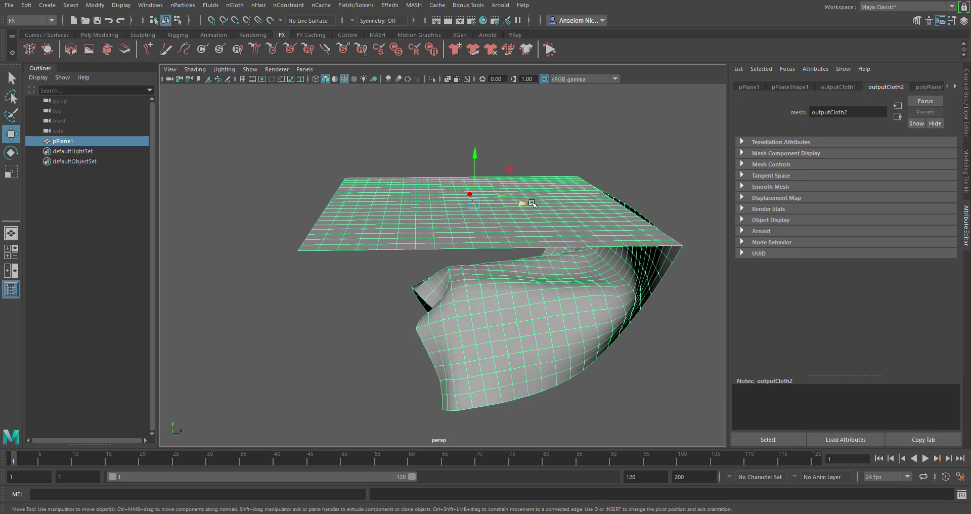
right_click_drag(493, 140, 487, 170)
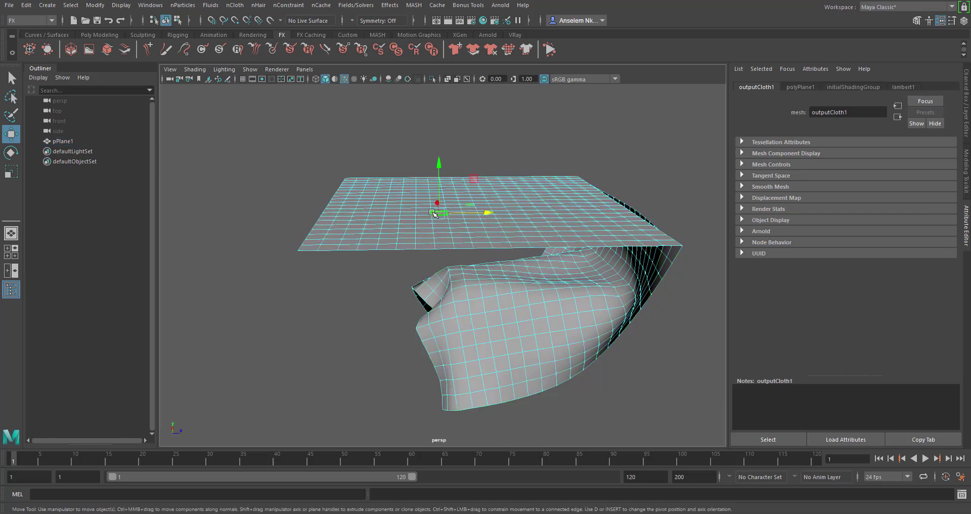
left_click_drag(555, 227, 635, 273, "alt")
key("Delete")
Back in object mode, delete the leftover small plane
middle_click_drag(635, 273, 526, 271, "alt")
scroll(602, 271, "up", 4)
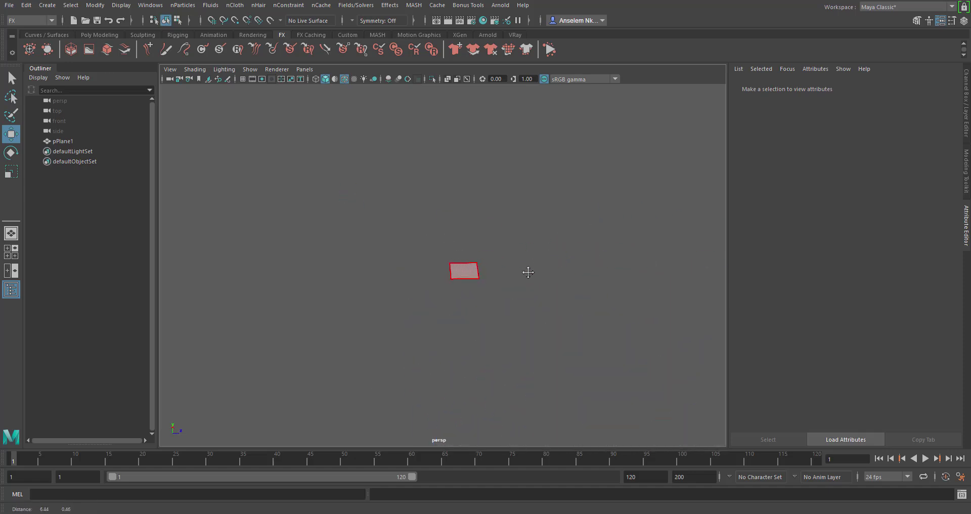
scroll(478, 274, "up", 2)
scroll(480, 274, "up", 5)
right_click_drag(514, 234, 515, 184)
left_click(574, 309)
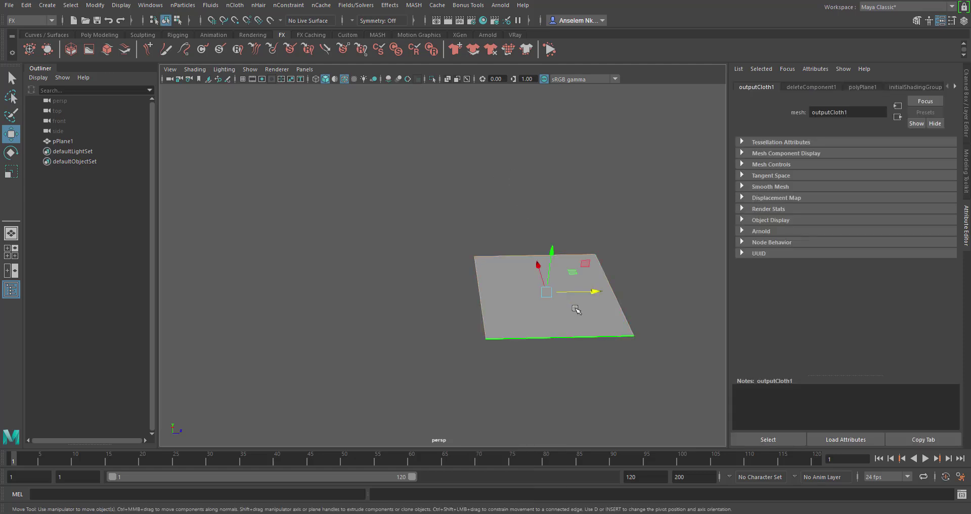
key("Delete")
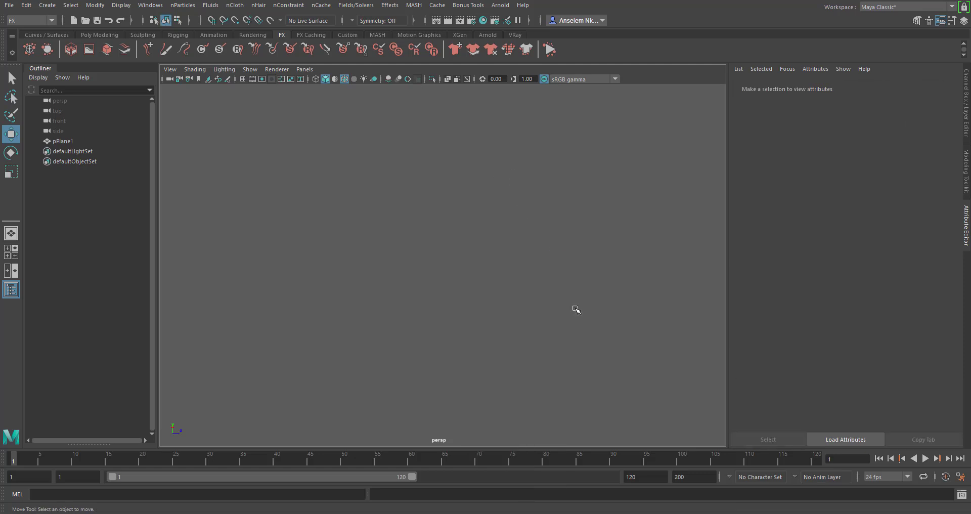
scroll(560, 293, "down", 8)
Switch pPlane1 to Object Mode and run Delete History from the Poly Modeling shelf
middle_click_drag(581, 310, 525, 246, "alt")
left_click_drag(481, 271, 572, 256, "alt")
scroll(513, 206, "down", 2)
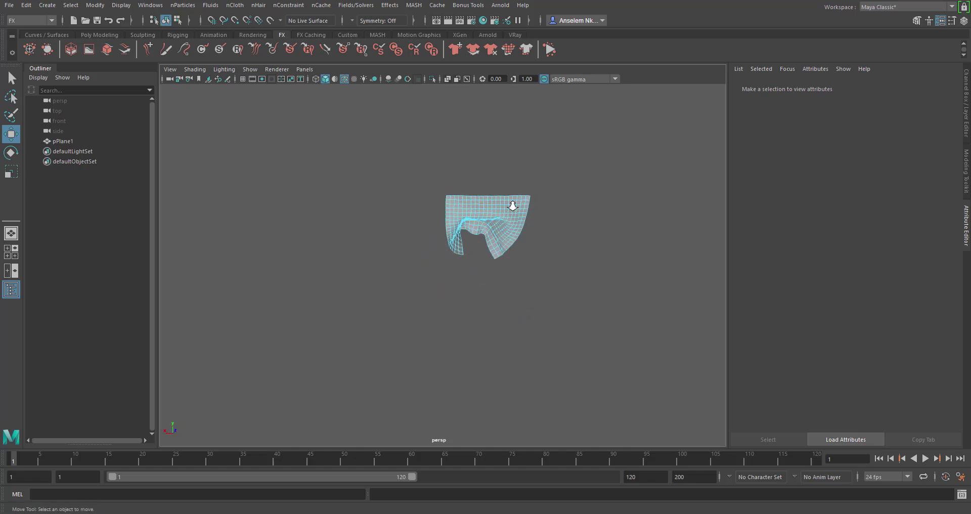
scroll(513, 206, "up", 6)
middle_click_drag(513, 206, 448, 281, "alt")
right_click_drag(474, 224, 524, 183)
left_click_drag(524, 183, 435, 182, "alt")
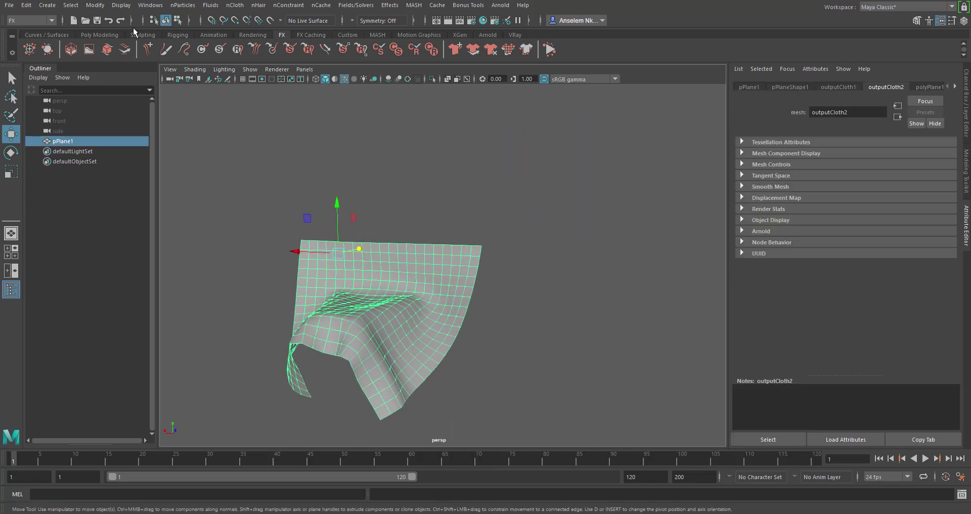
left_click(95, 34)
left_click(261, 49)
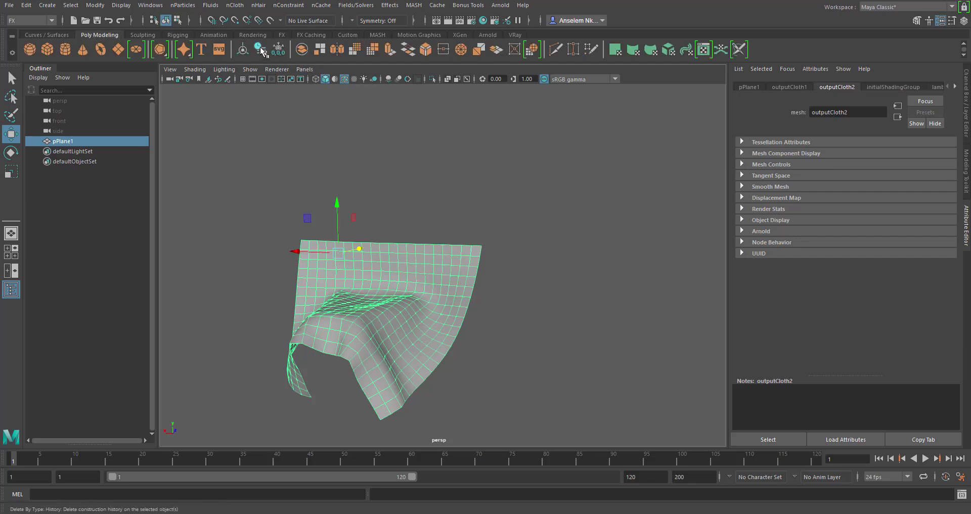
Reselect the cloth, set unsmoothed display with 1, and orbit to check the folds
left_click(603, 256)
left_click_drag(603, 256, 489, 311, "alt")
left_click(424, 314)
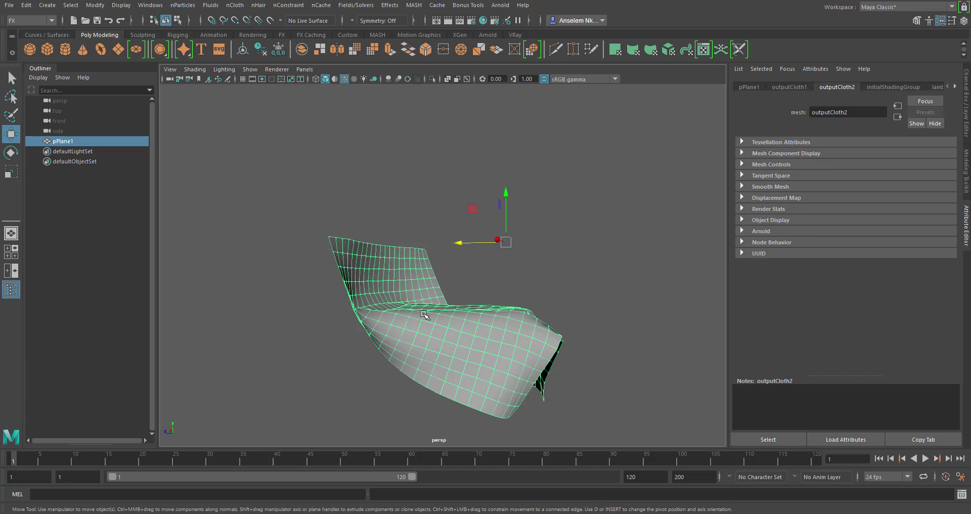
key("1")
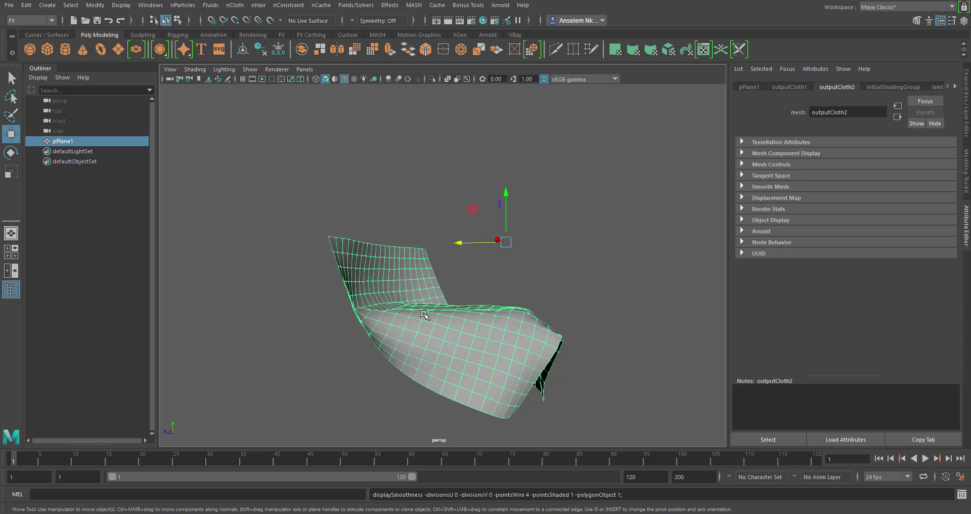
left_click_drag(463, 317, 534, 293, "alt")
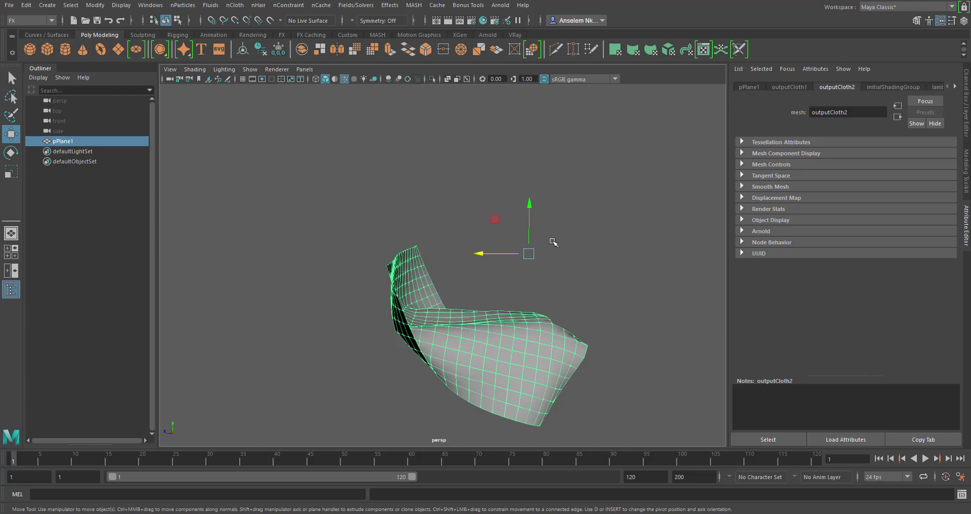
left_click_drag(577, 230, 567, 262, "alt")
scroll(567, 262, "down", 3)
Create a polygon sphere from the Poly Modeling shelf
left_click(585, 308)
left_click_drag(562, 319, 599, 326, "alt")
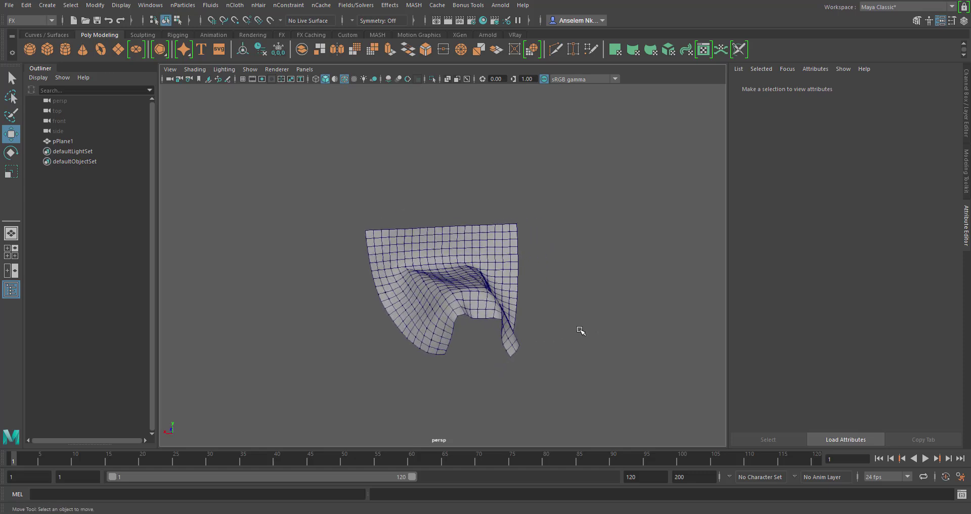
left_click(29, 49)
right_click_drag(460, 347, 441, 284, "alt")
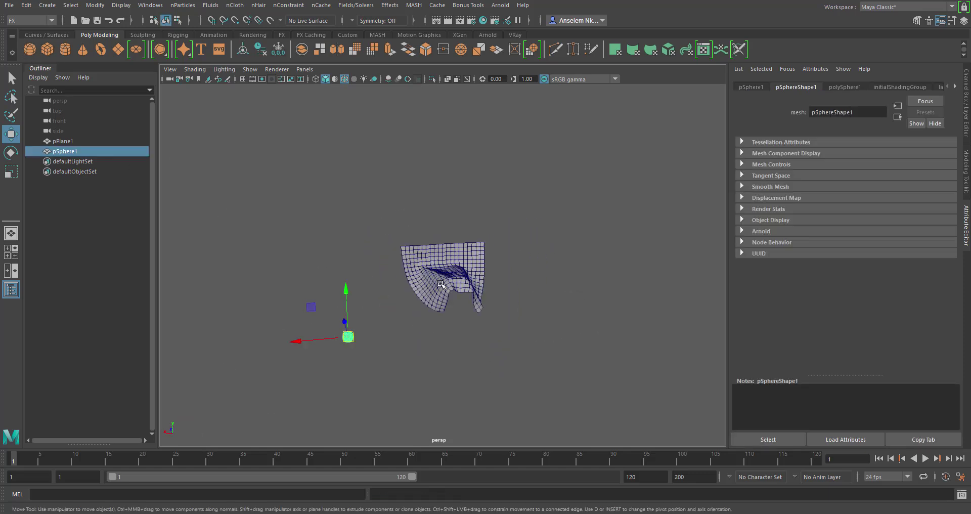
Shift the cloth left and raise the sphere so it hovers above the cloth
left_click(453, 286)
left_click_drag(414, 257, 304, 264)
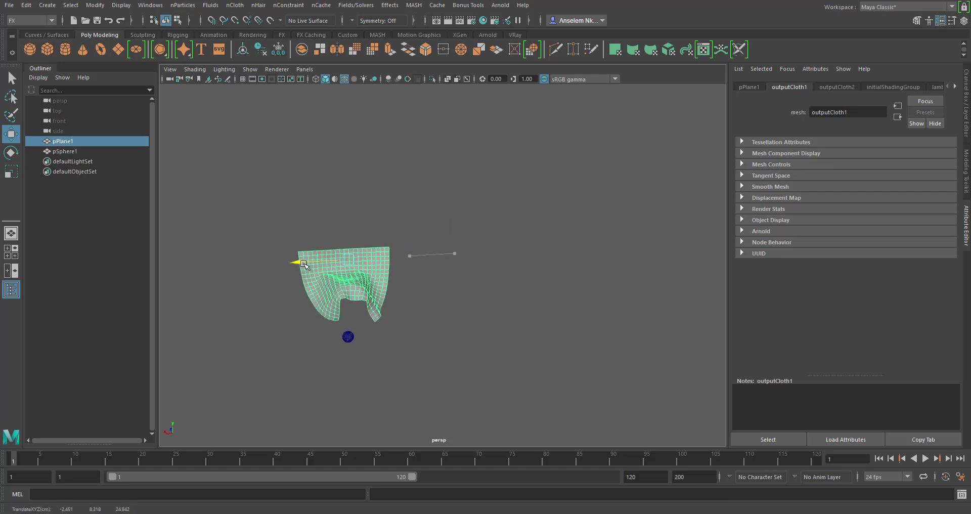
left_click(347, 337)
left_click_drag(348, 296, 354, 253)
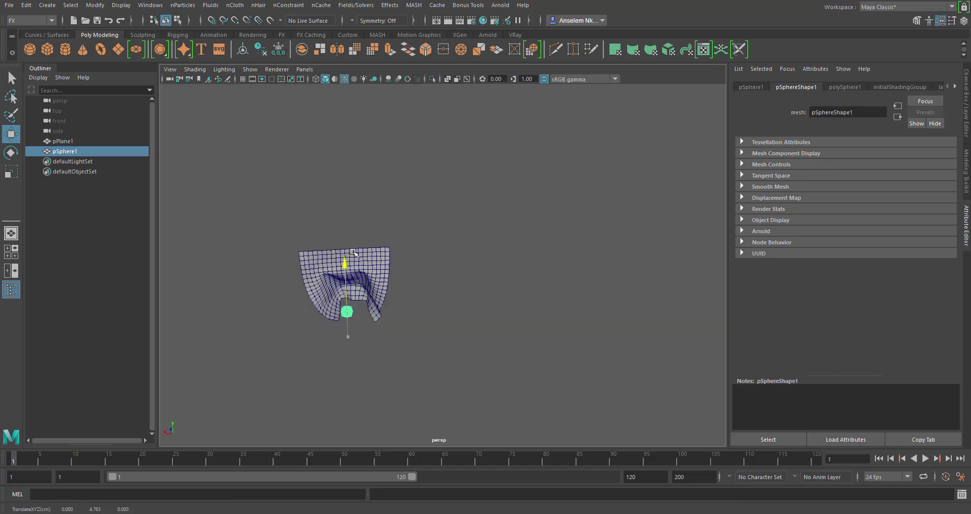
key("f")
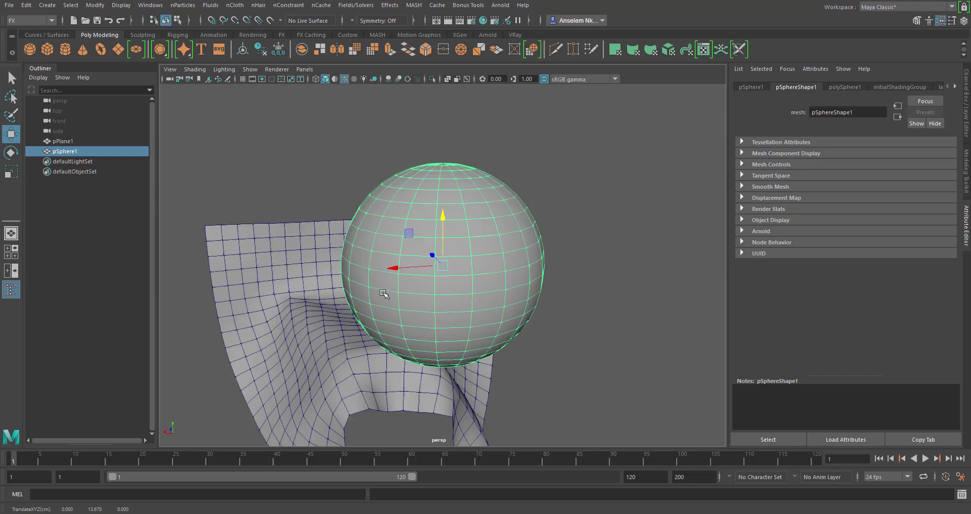
scroll(488, 317, "down", 5)
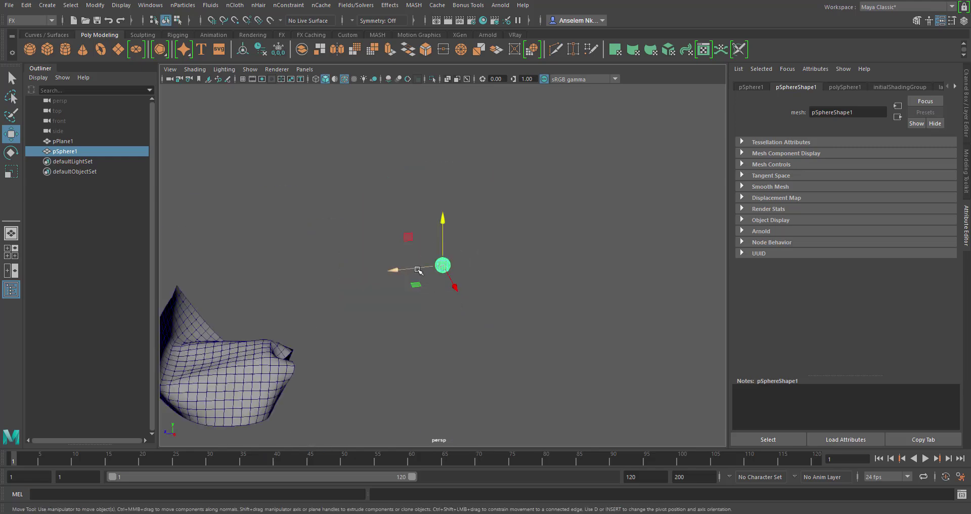
left_click_drag(418, 269, 210, 286)
left_click_drag(375, 304, 283, 348, "alt")
middle_click_drag(426, 338, 506, 397, "alt")
scroll(456, 264, "up", 4)
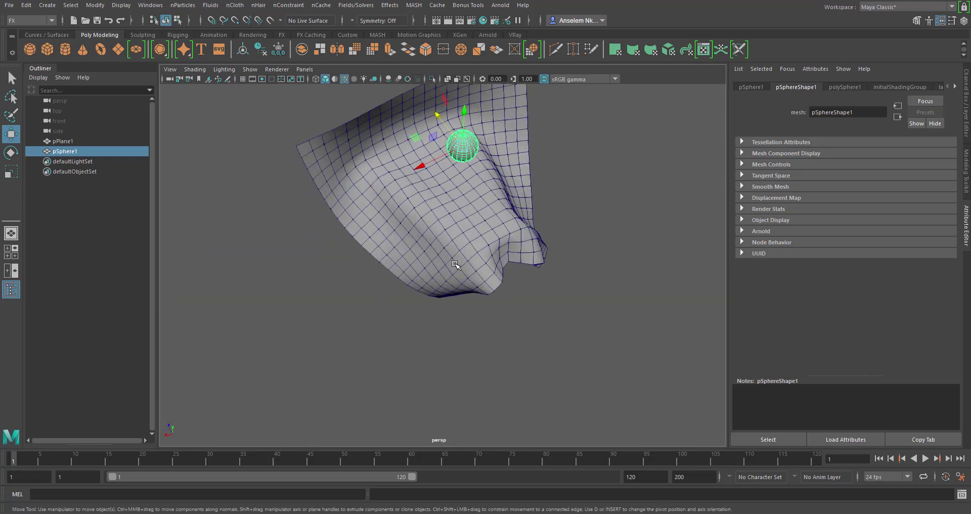
left_click_drag(455, 264, 444, 185, "alt")
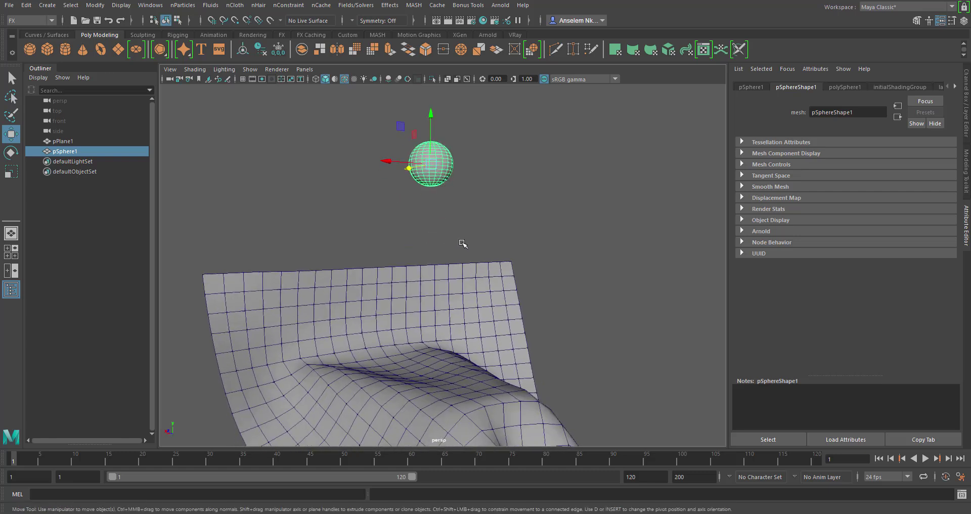
Scale the sphere up uniformly with the R tool
key("r")
left_click_drag(433, 165, 508, 154)
middle_click_drag(508, 231, 515, 247, "alt")
scroll(515, 246, "down", 2)
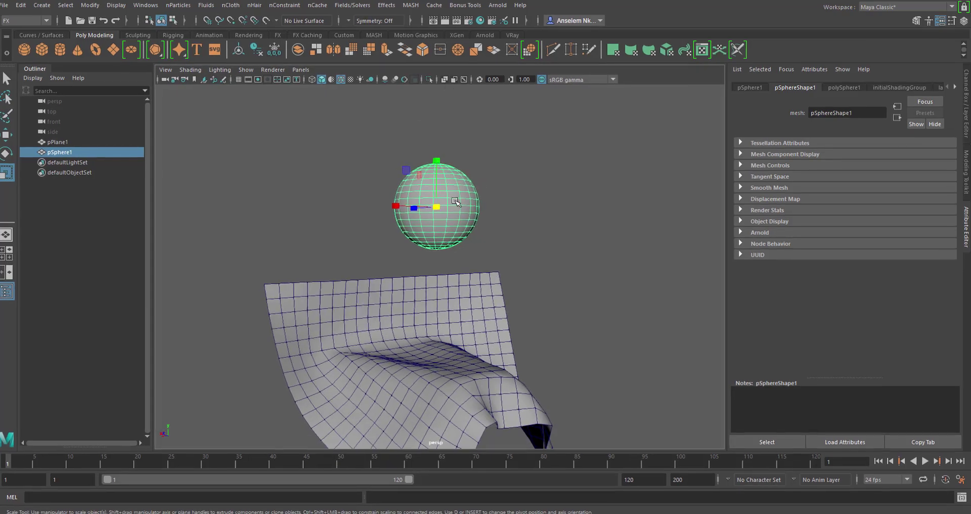
Turn the sphere into an nCloth object from the FX tools and reselect it
left_click(286, 35)
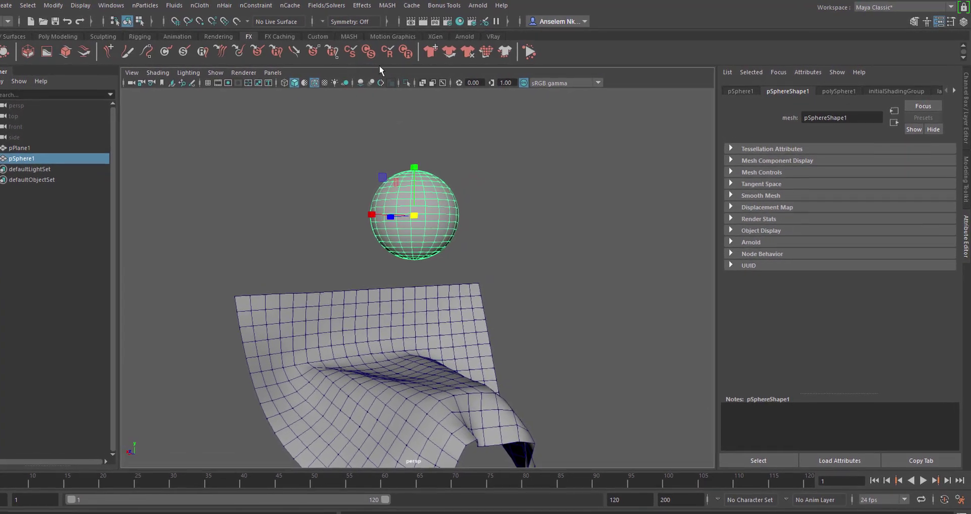
left_click(438, 51)
left_click(438, 316)
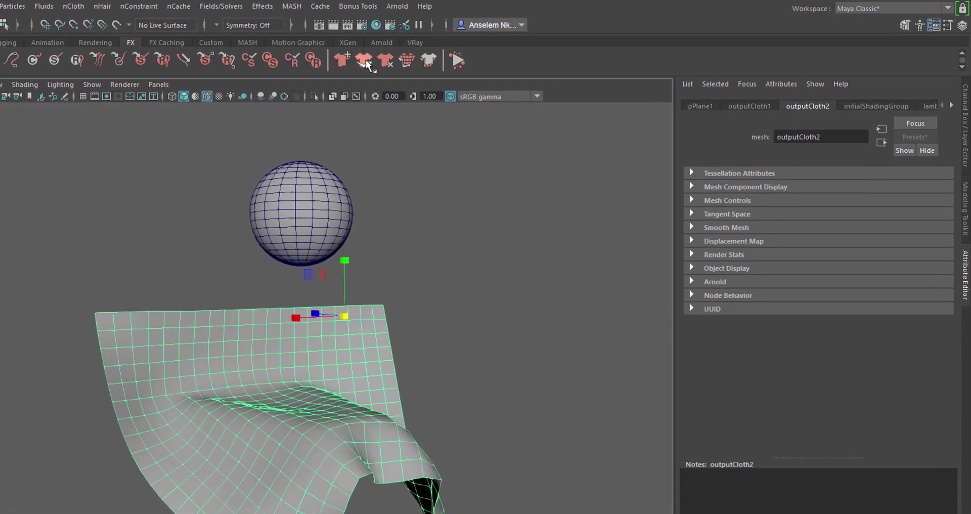
left_click(366, 60)
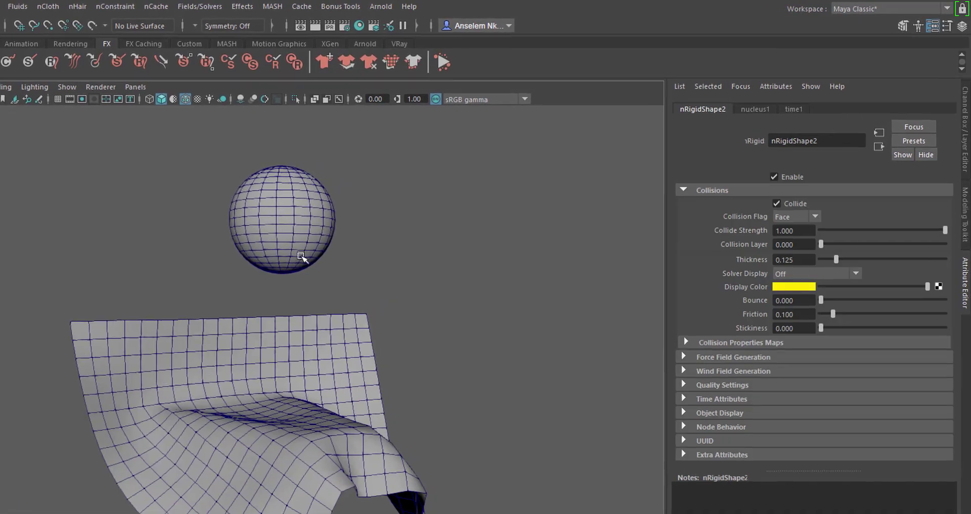
left_click(319, 237)
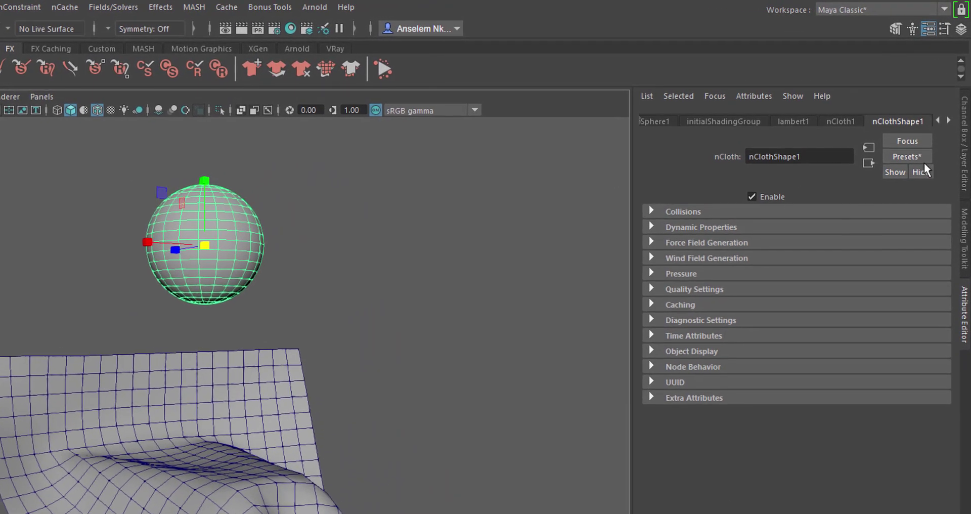
Replace the sphere's nCloth settings with the putty preset
left_click(909, 153)
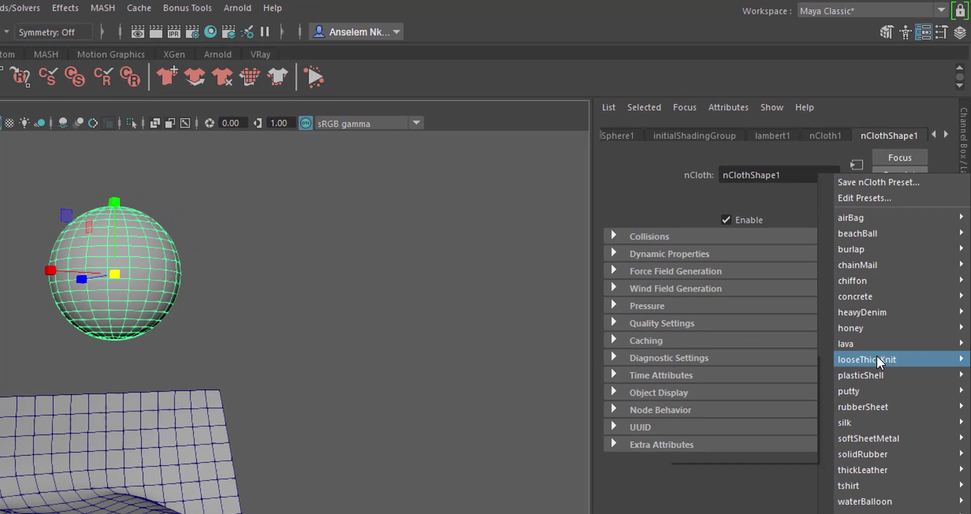
mouse_move(866, 389)
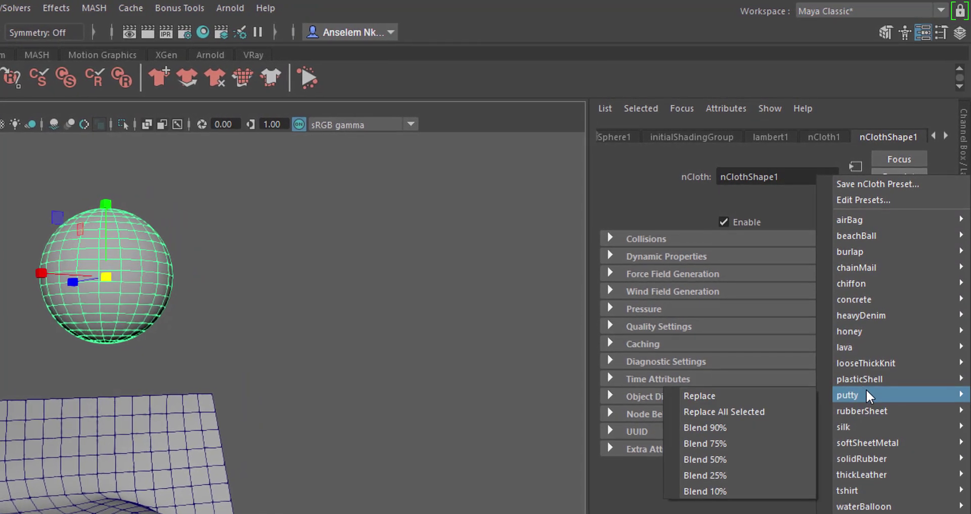
left_click(715, 397)
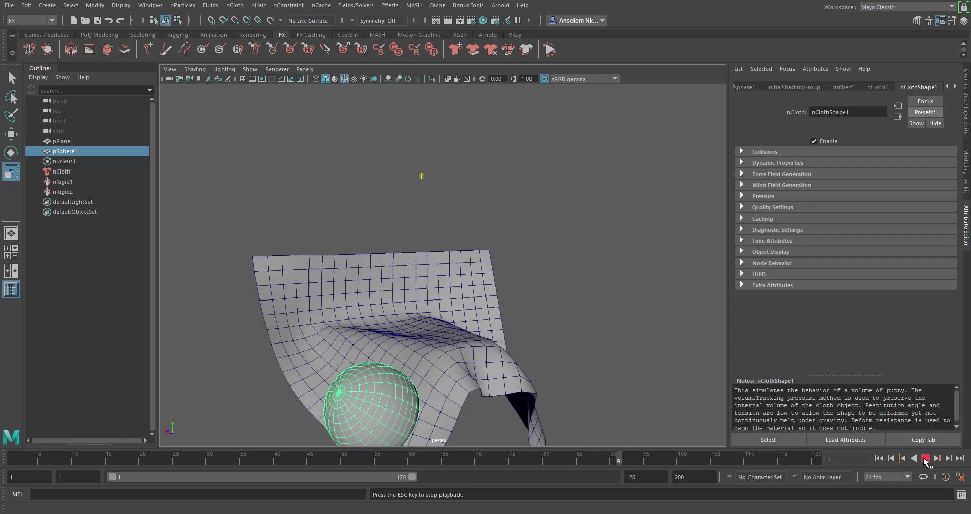
Stop playback and rewind to frame 1
left_click(926, 459)
left_click(879, 459)
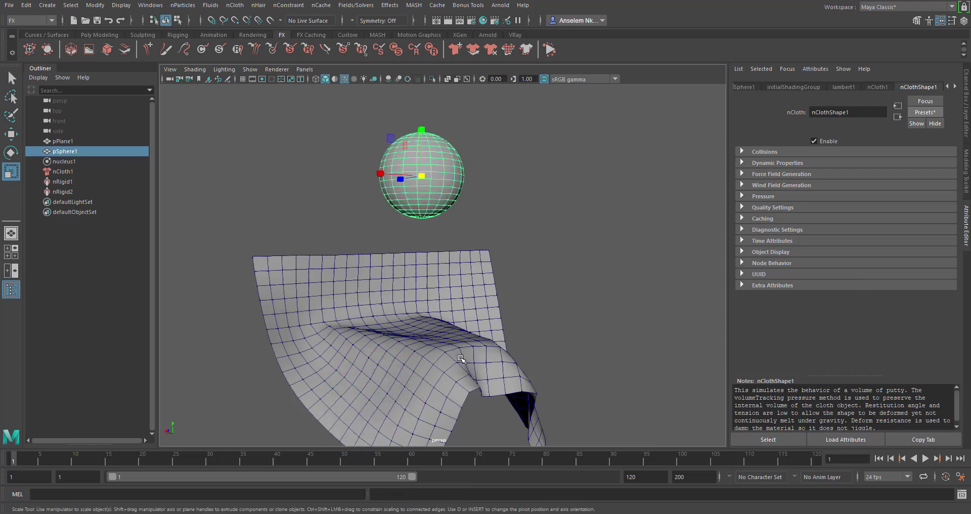
left_click_drag(496, 368, 473, 389, "alt")
scroll(577, 342, "down", 5)
left_click_drag(553, 309, 491, 298, "alt")
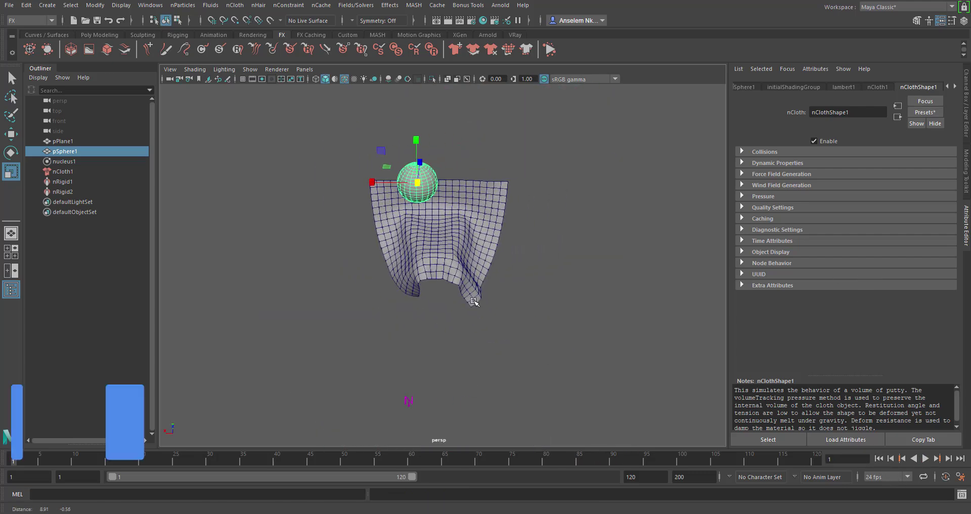
Move the draped plane along X and Z so it sits beneath the sphere
left_click(472, 243)
key("w")
left_click_drag(397, 217, 381, 215)
left_click_drag(440, 255, 526, 298, "alt")
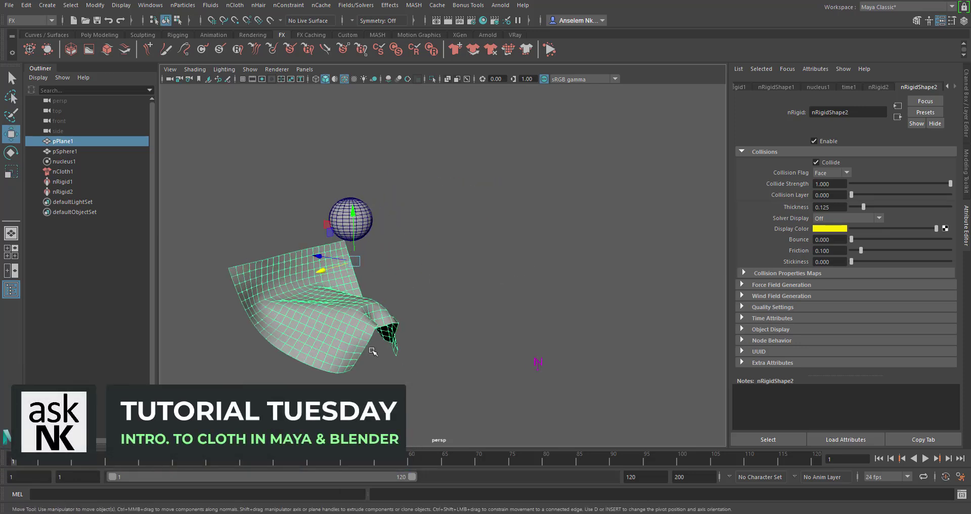
middle_click_drag(371, 344, 539, 316, "alt")
left_click_drag(493, 237, 508, 239)
left_click_drag(558, 295, 618, 319, "alt")
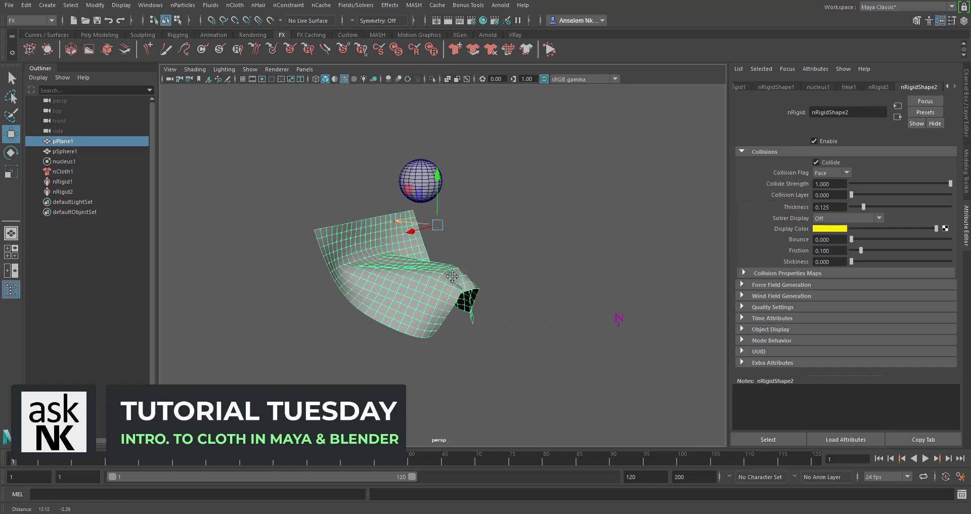
scroll(444, 240, "up", 5)
scroll(463, 270, "down", 1)
middle_click_drag(475, 263, 501, 336, "alt")
left_click_drag(501, 336, 488, 313, "alt")
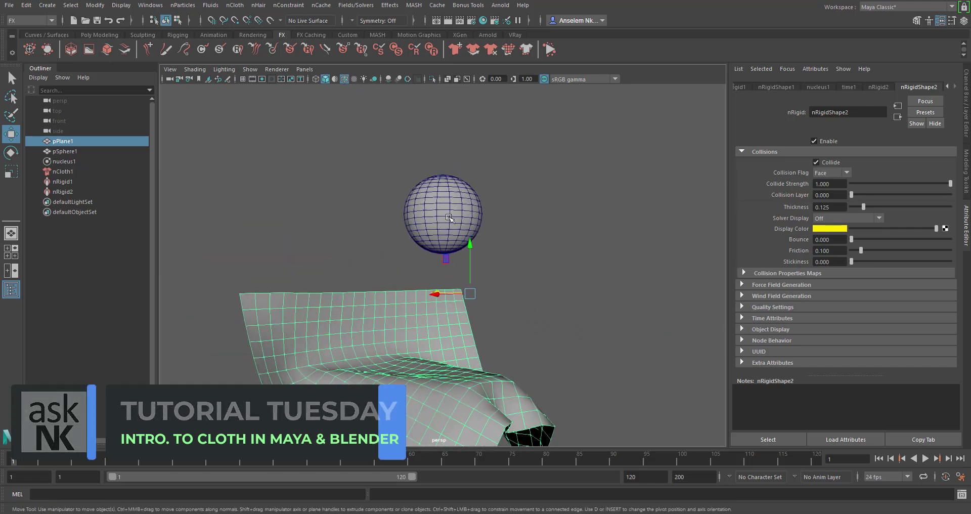
Reselect the sphere and bring up its nCloth presets list
left_click(454, 229)
left_click(933, 112)
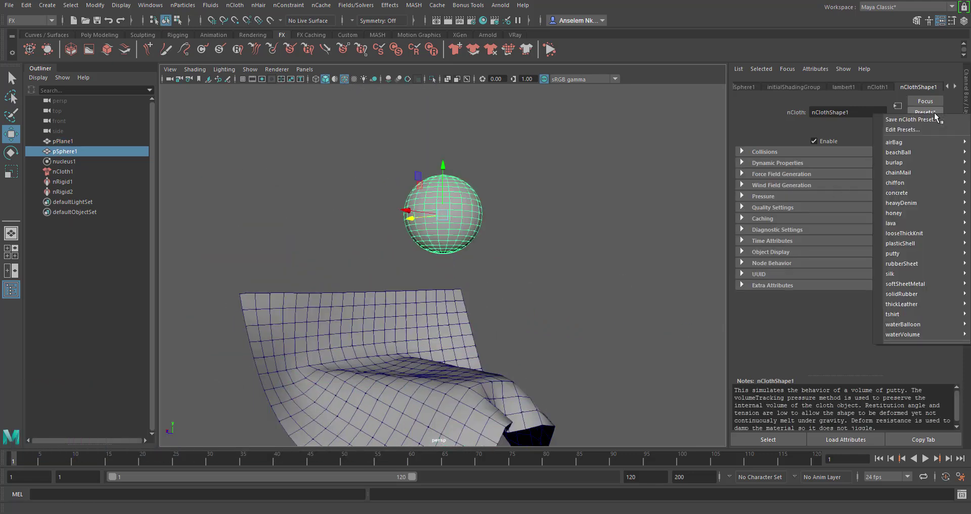
mouse_move(910, 196)
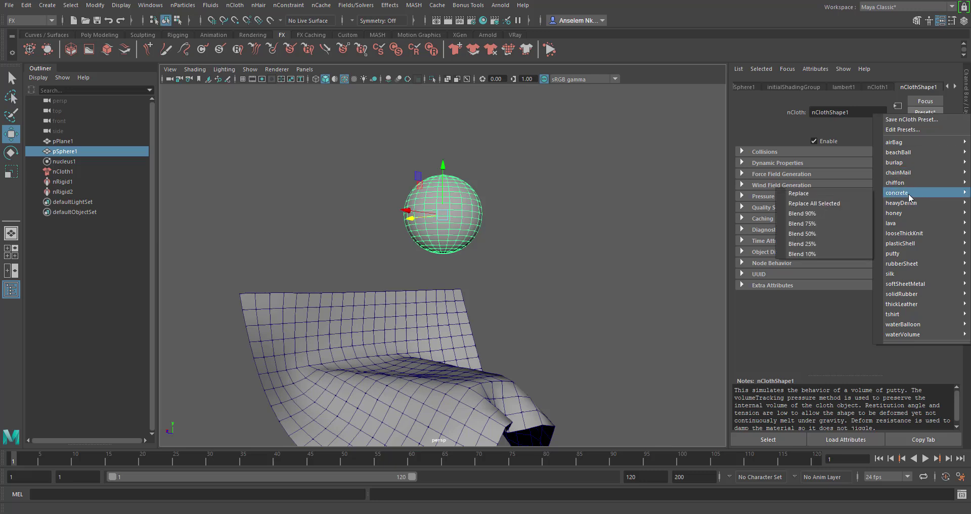
Apply the concrete preset, play to frame 104, and inspect the sphere resting in the fold
left_click(808, 193)
left_click(926, 458)
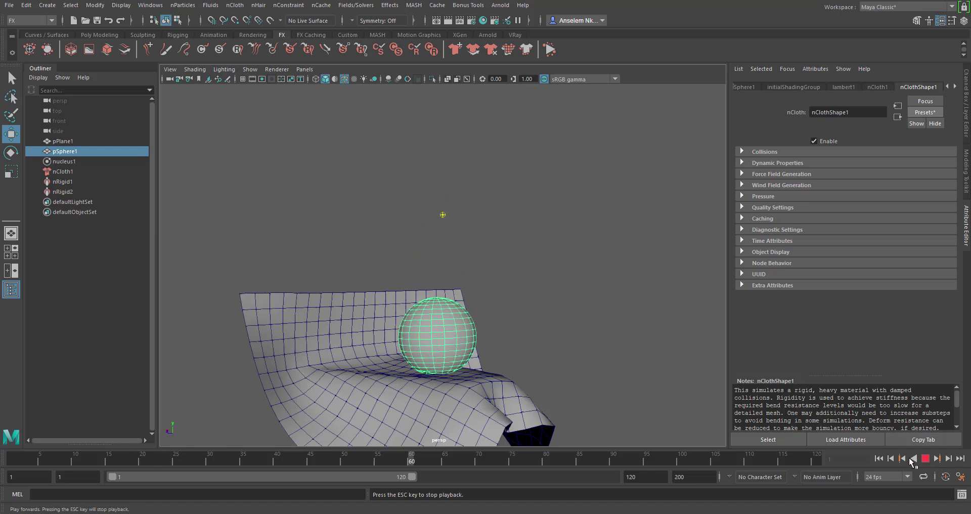
left_click(926, 458)
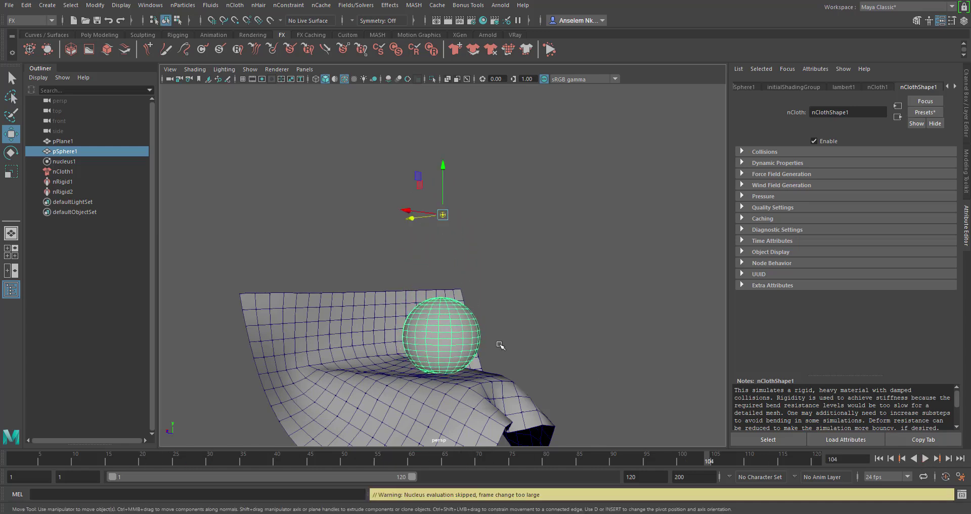
left_click_drag(494, 342, 404, 298, "alt")
right_click_drag(404, 299, 417, 322, "alt")
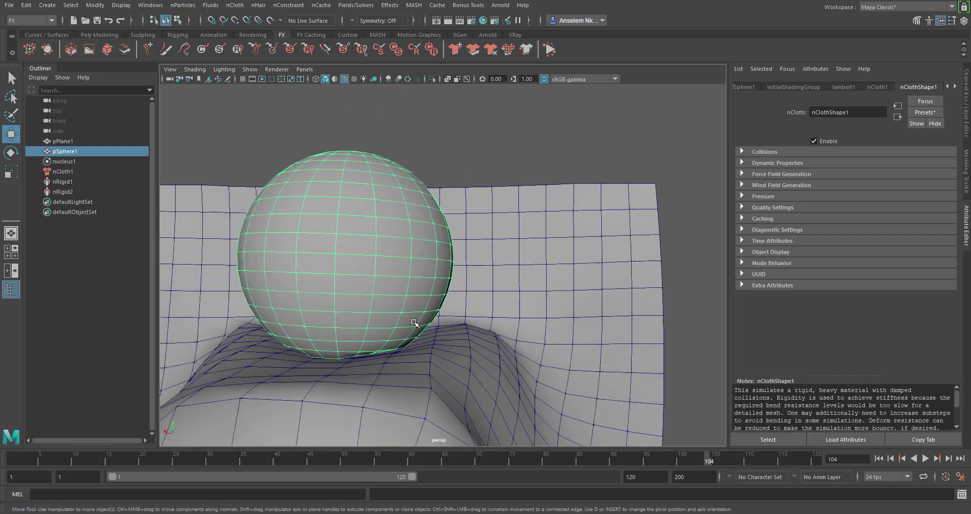
left_click_drag(417, 322, 435, 332, "alt")
scroll(436, 332, "down", 9)
middle_click_drag(436, 332, 500, 324, "alt")
scroll(516, 270, "up", 4)
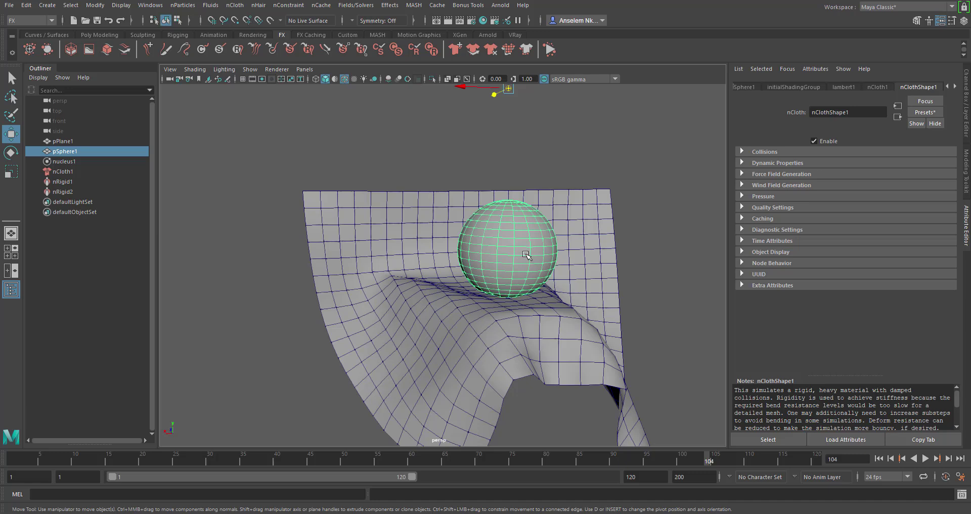
Replace the sphere's preset with lava and replay the drop from frame 1
left_click(920, 113)
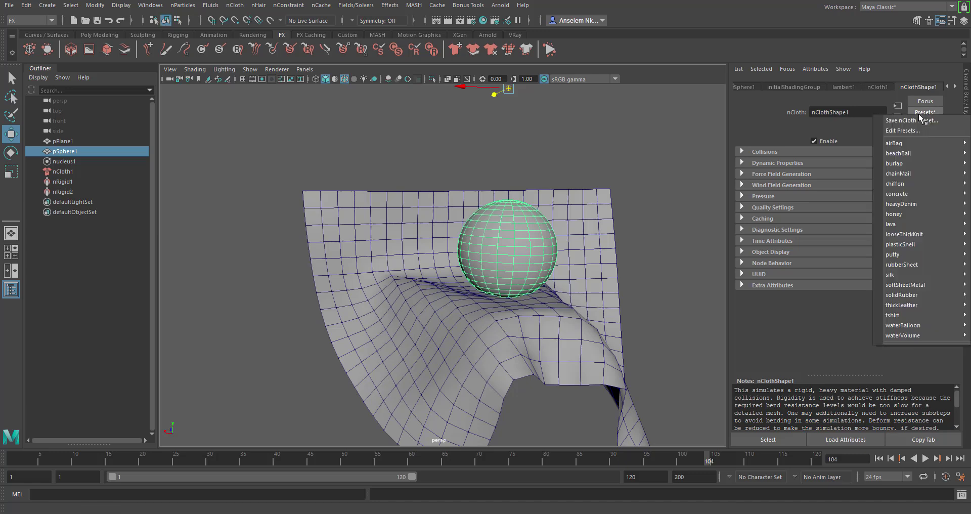
mouse_move(909, 224)
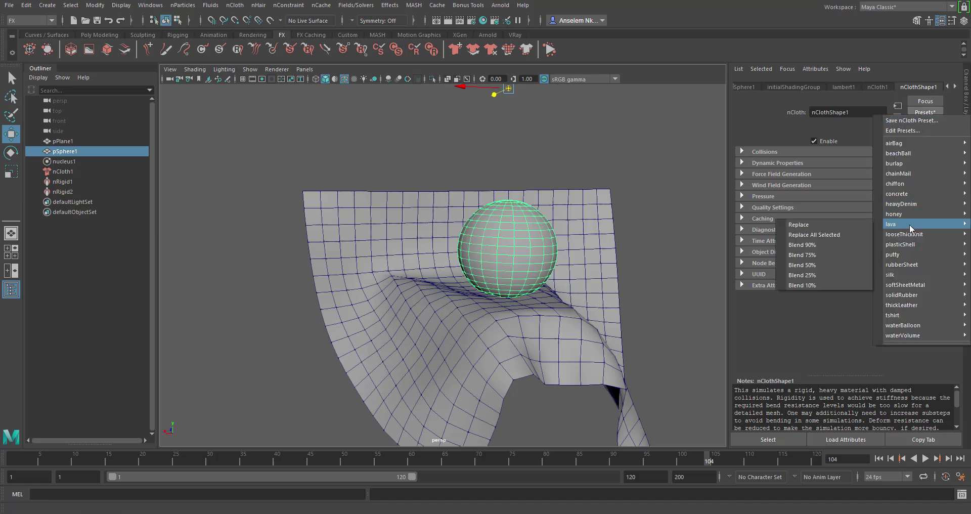
left_click(854, 226)
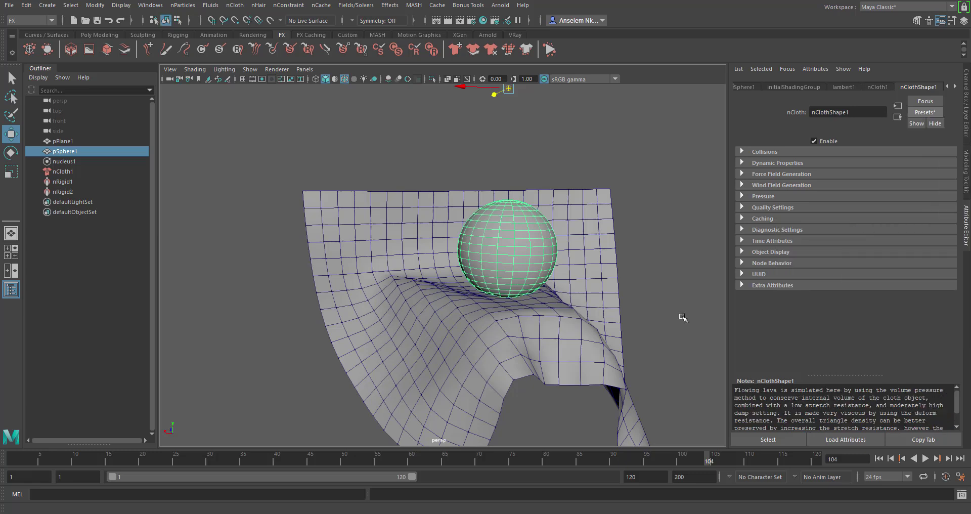
left_click(879, 459)
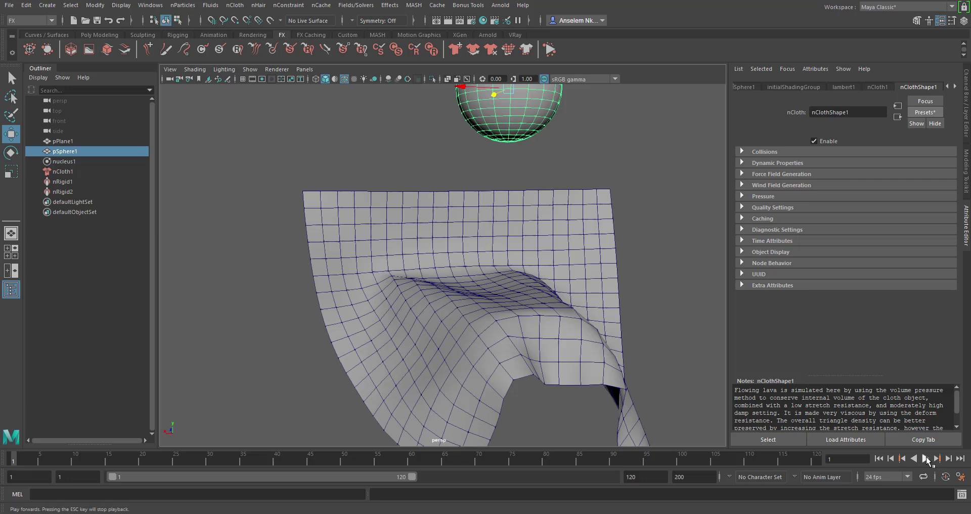
left_click(926, 458)
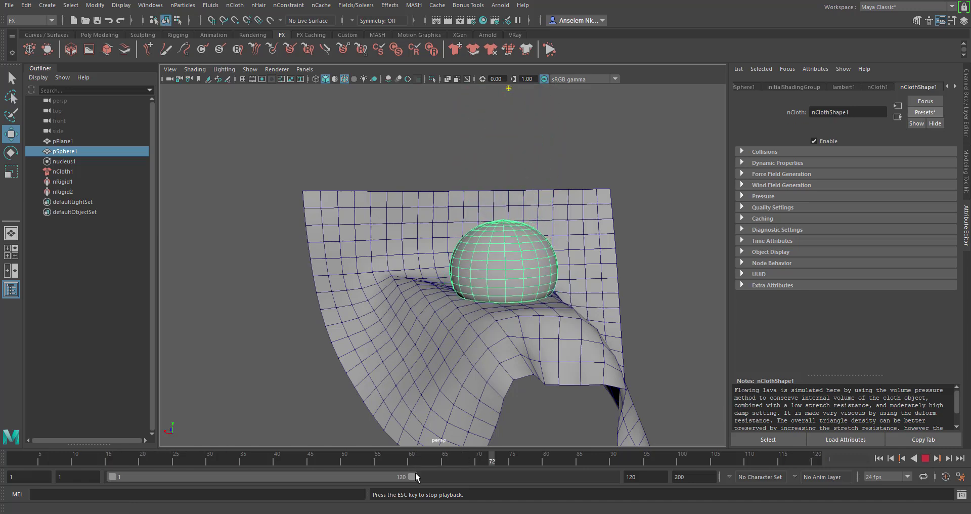
Extend the animation end time to 2000 and stretch the playback range to match
left_click_drag(412, 476, 594, 477)
left_click_drag(655, 484, 704, 471)
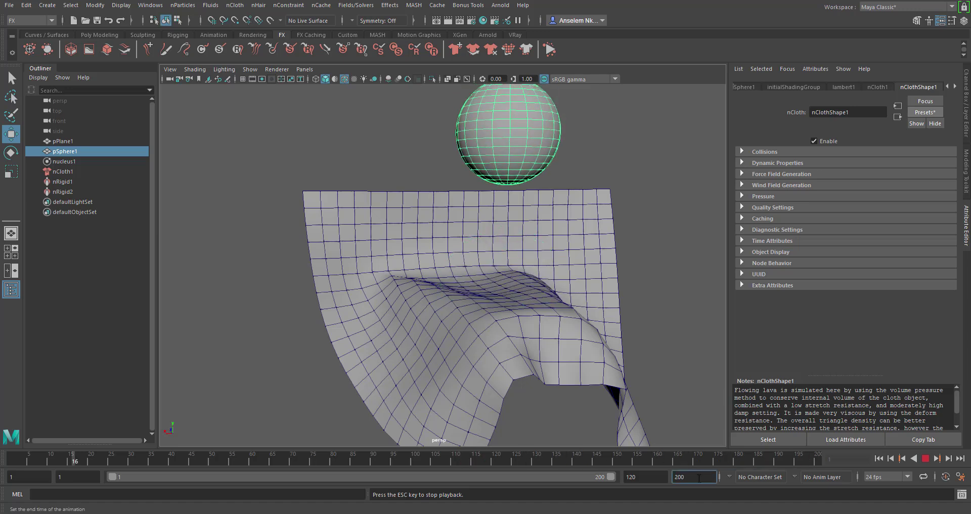
type("0")
key("Return")
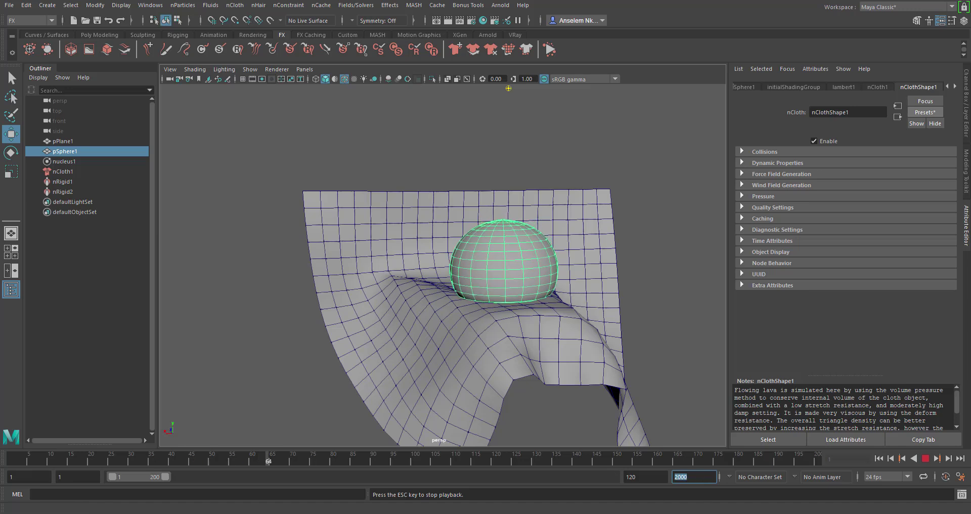
left_click_drag(166, 477, 611, 476)
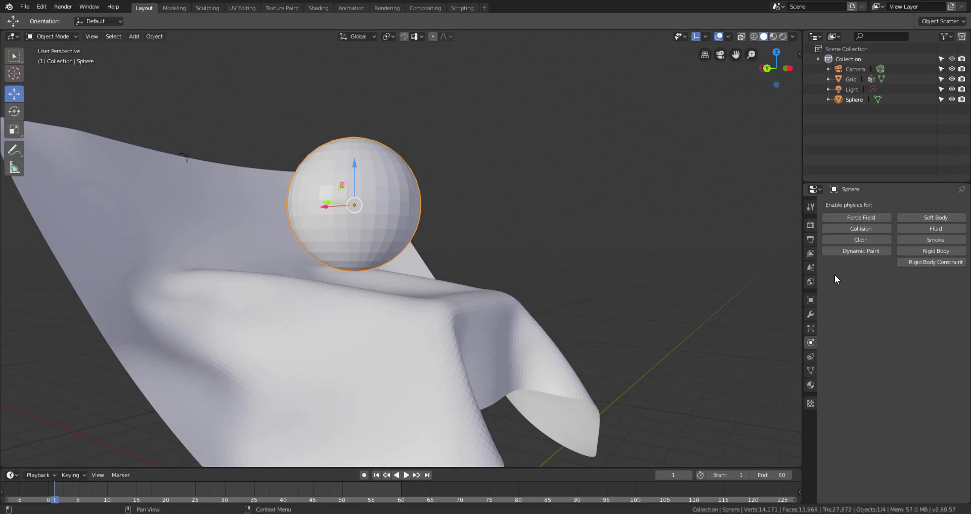
Enable Cloth physics on the Sphere, keeping defaults like 0.3 kg mass and tension 15
middle_click_drag(616, 251, 709, 247)
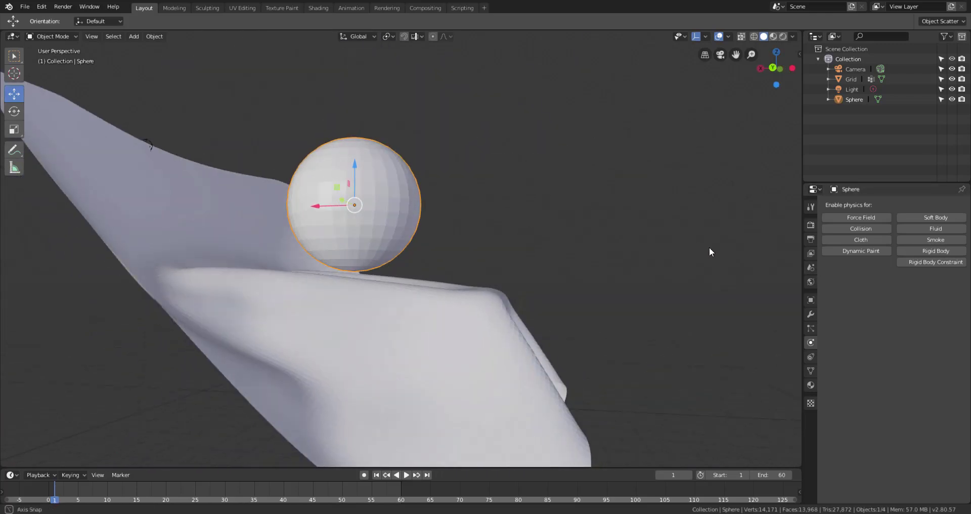
left_click(852, 239)
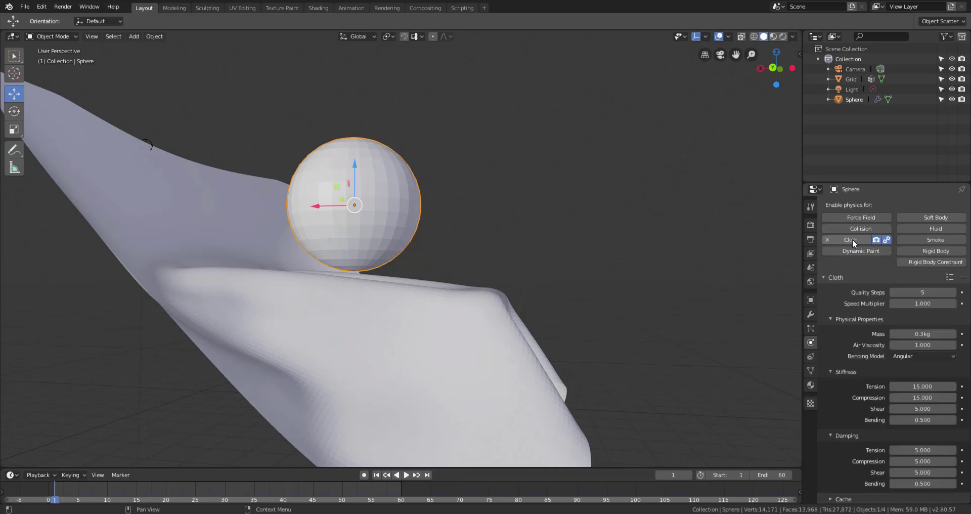
middle_click_drag(548, 276, 354, 155)
middle_click_drag(409, 212, 399, 192)
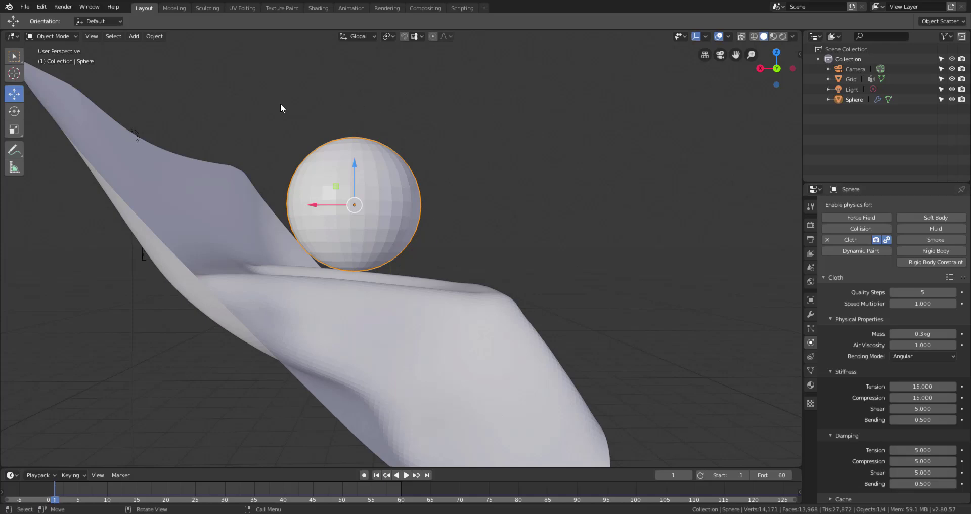
Give the draped Grid Collision physics and play the simulation to watch the sphere land
middle_click_drag(519, 264, 390, 273)
left_click(423, 336)
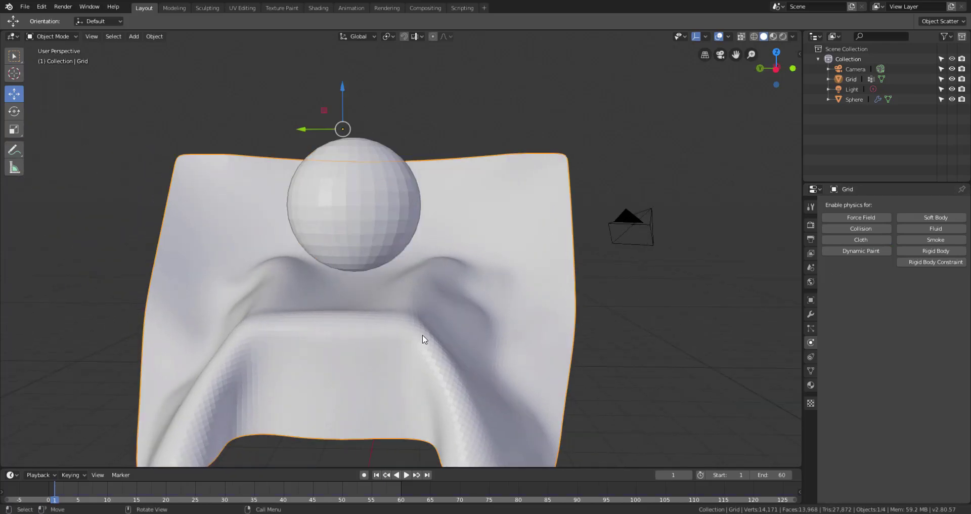
left_click(855, 228)
middle_click_drag(621, 315, 691, 302)
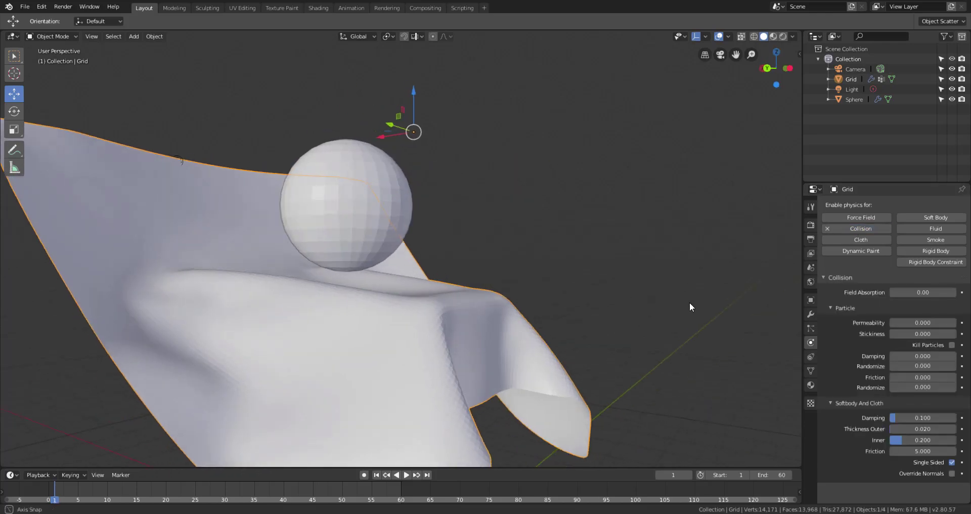
left_click(405, 475)
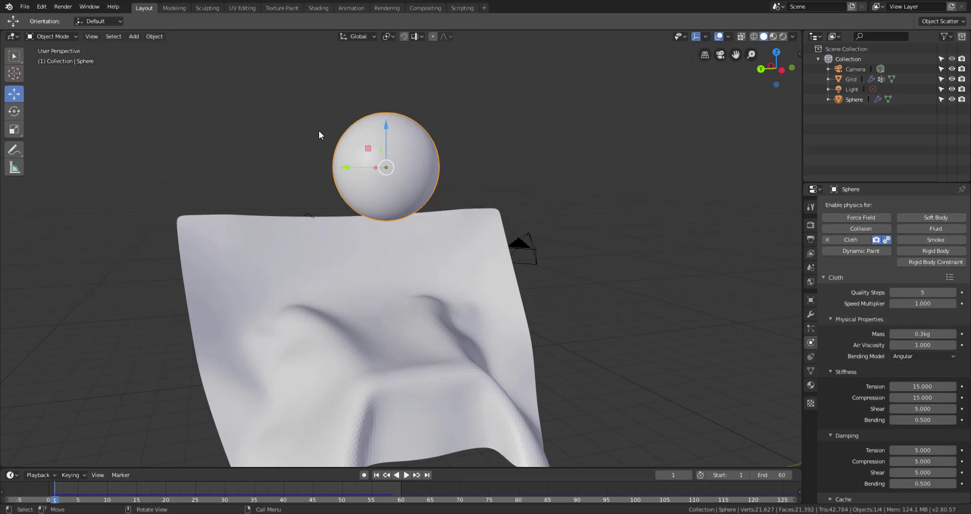
key("g")
left_click(365, 181)
key("ctrl+z")
middle_click_drag(663, 288, 693, 281)
scroll(864, 408, "down", 5)
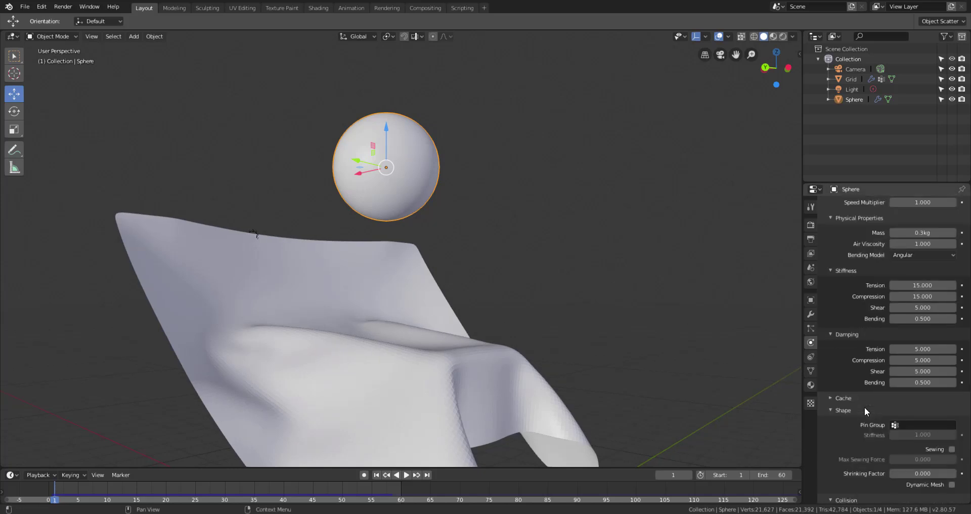
scroll(866, 407, "up", 5)
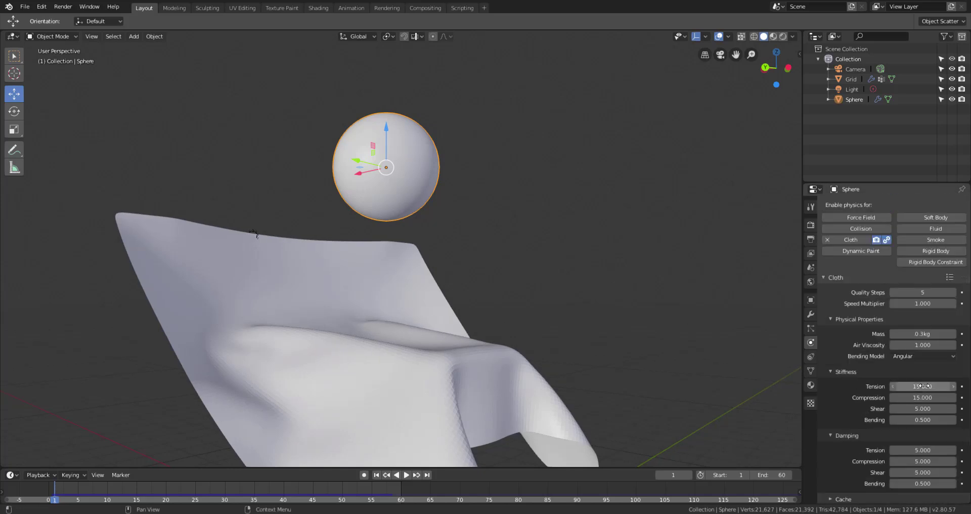
scroll(860, 360, "down", 5)
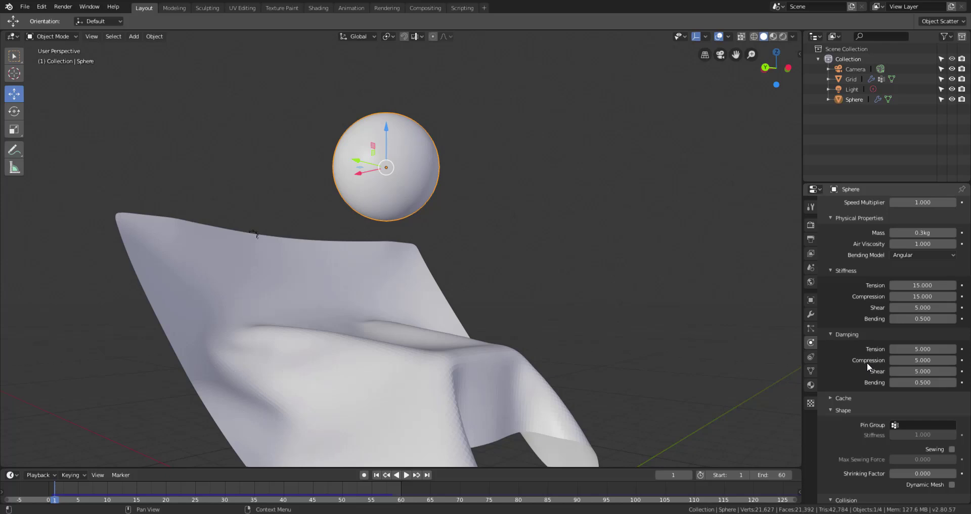
scroll(867, 363, "down", 8)
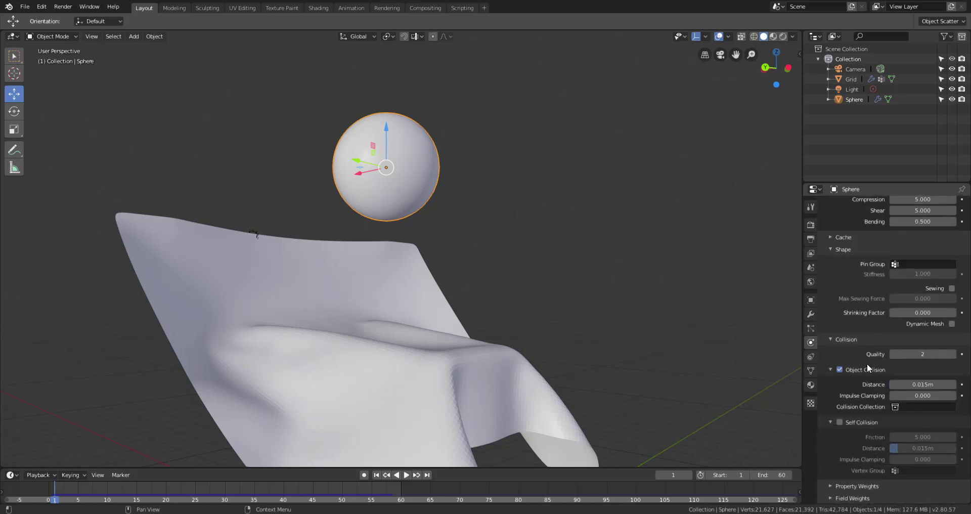
middle_click_drag(400, 387, 526, 377)
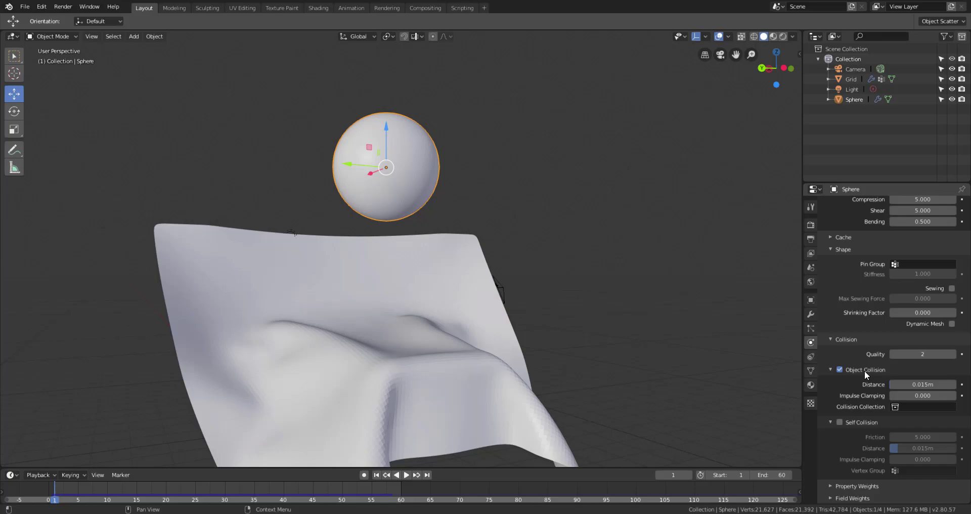
key("space")
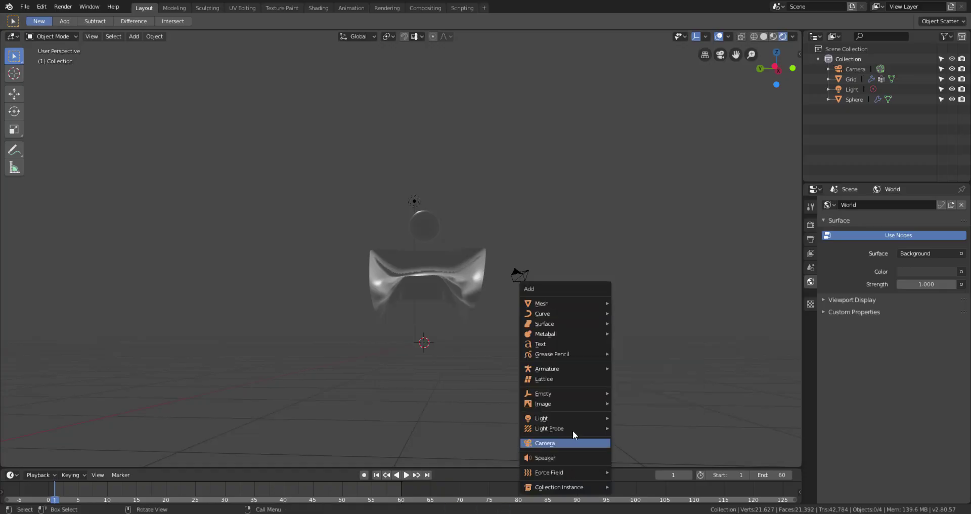
Add an Area light, enlarge it and move it up beside the cloth
mouse_move(544, 418)
left_click(652, 448)
key("s")
left_click(450, 311)
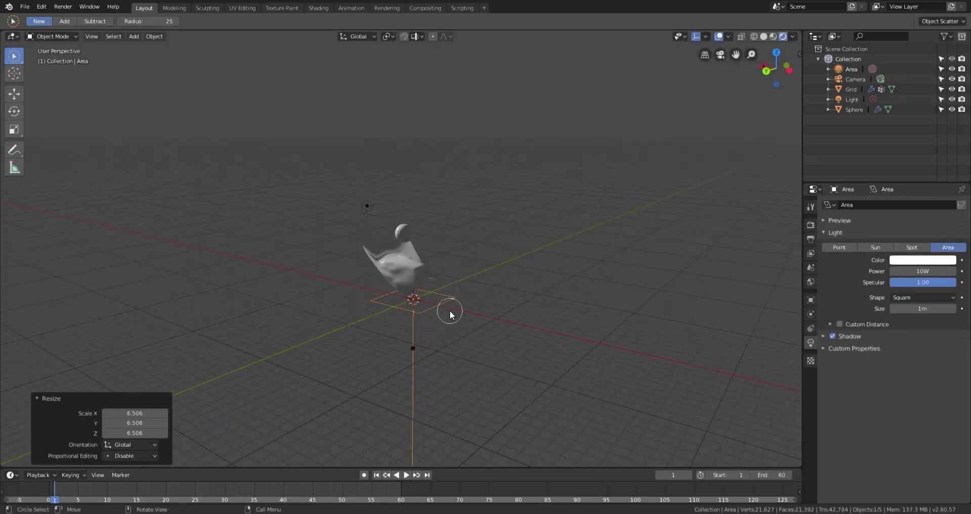
key("g")
left_click(516, 216)
middle_click_drag(588, 355, 549, 351)
Aim the area light at the cloth, with X-ray on, and check through the camera
left_click(459, 298)
middle_click_drag(459, 299, 486, 298)
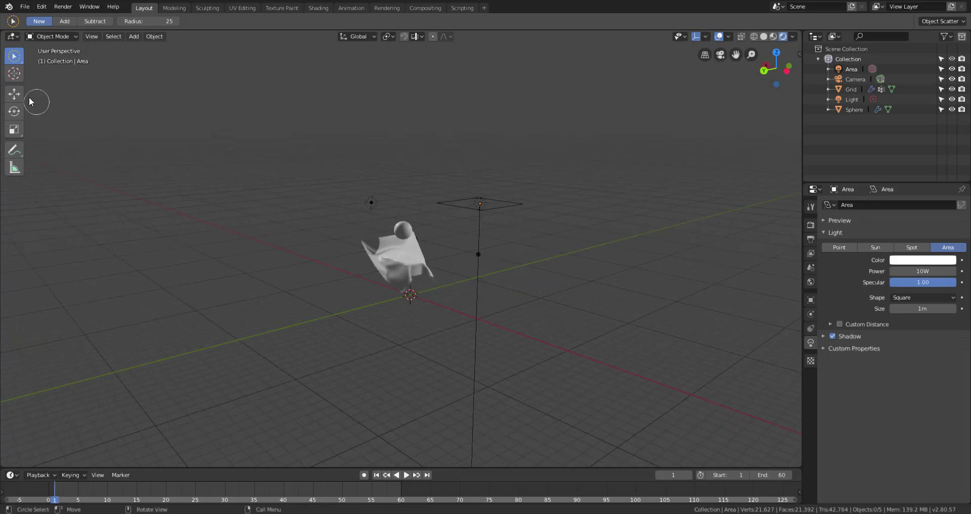
left_click(17, 96)
left_click_drag(478, 255, 439, 238)
middle_click_drag(445, 239, 403, 250)
scroll(471, 226, "up", 4)
left_click_drag(472, 219, 463, 244)
middle_click_drag(458, 253, 528, 293)
left_click(742, 37)
middle_click_drag(641, 159, 677, 166)
key("KP_0")
key("KP_0")
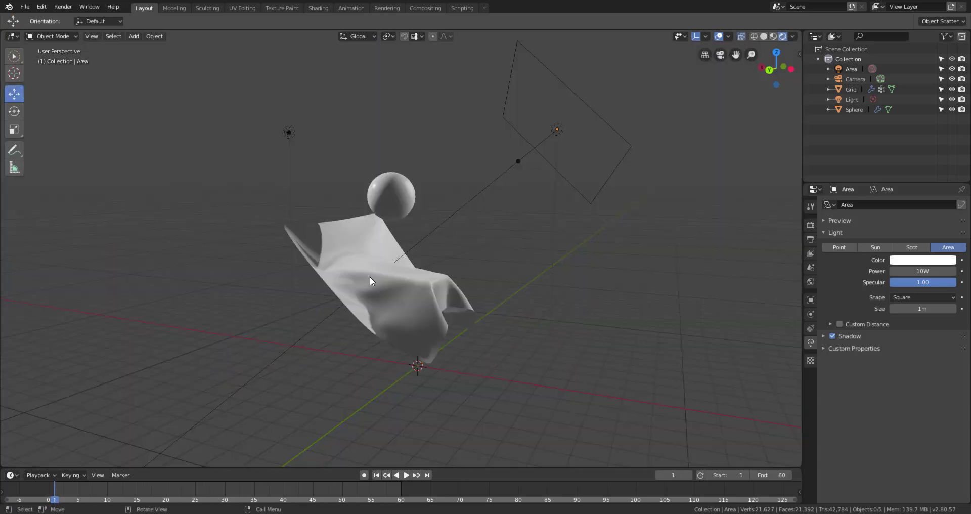
middle_click_drag(370, 281, 614, 182)
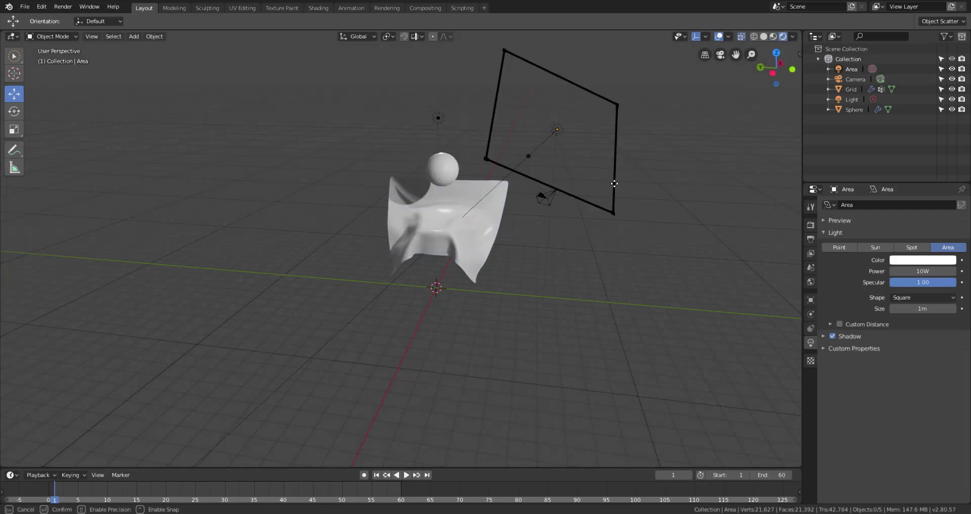
Set the area light's power to 20 W and its colour to pink
left_click_drag(924, 271, 950, 271)
type("20")
key("Return")
left_click(927, 261)
left_click(915, 175)
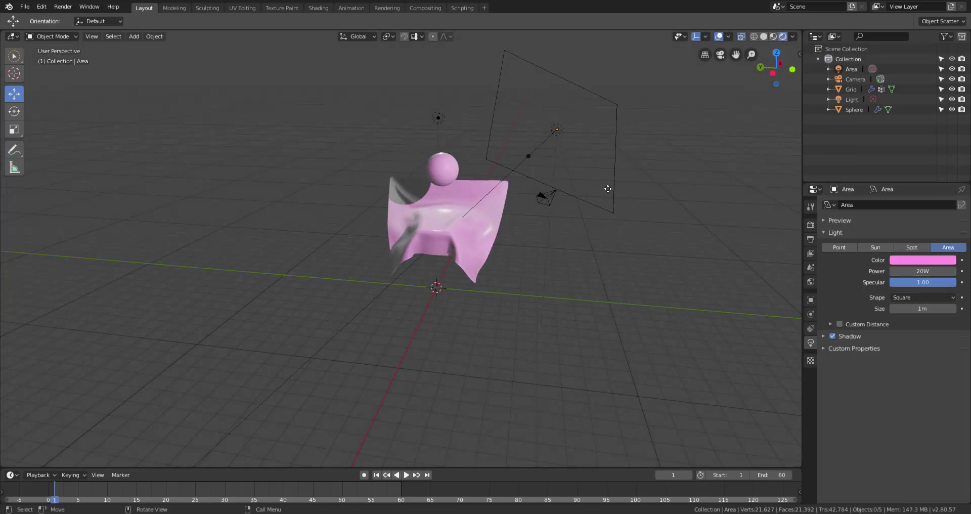
left_click_drag(614, 202, 618, 209)
middle_click_drag(559, 217, 464, 236, "shift")
key("ctrl+z")
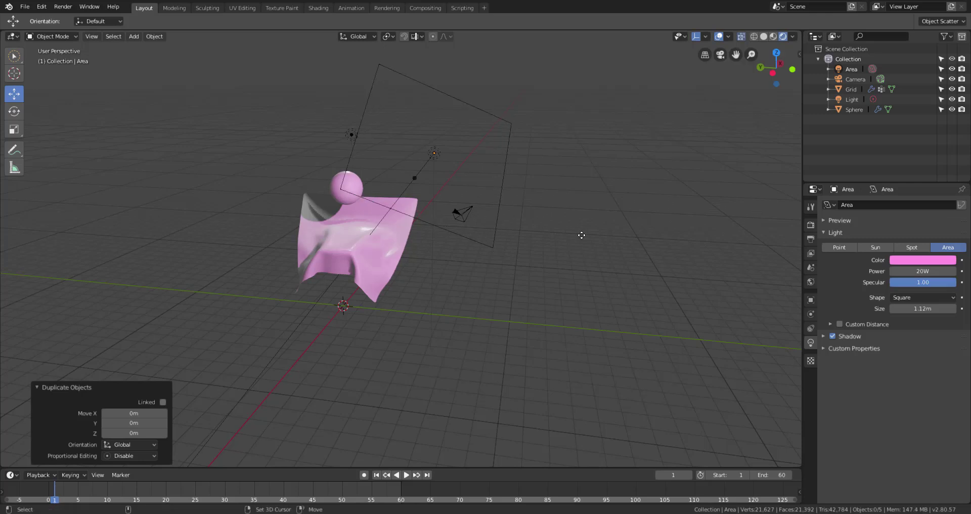
Copy and paste the Light object to create Light.001
left_click(14, 56)
left_click(853, 100)
right_click(854, 100)
left_click(839, 101)
right_click(864, 132)
left_click(855, 142)
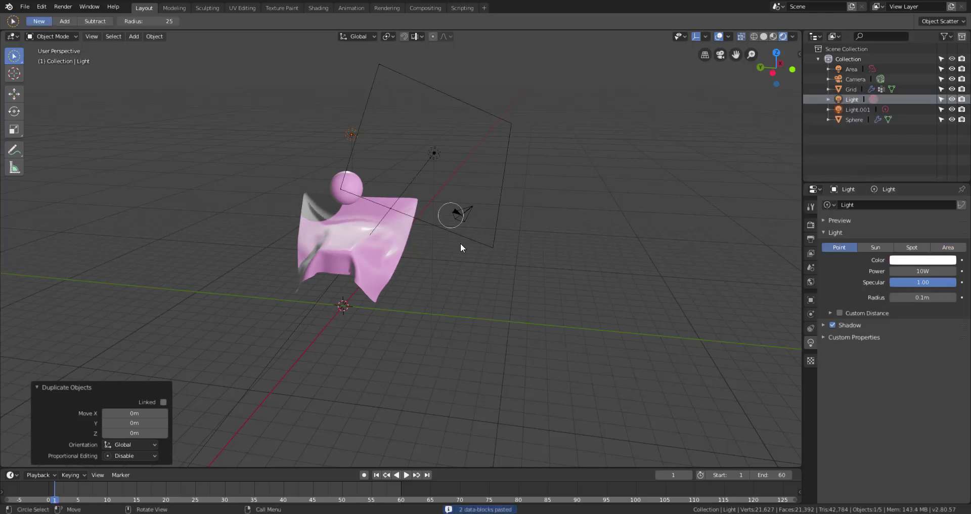
middle_click_drag(461, 246, 533, 254, "shift")
left_click(14, 94)
Make the second light an Area light, placed on the cloth's other side and aimed at it
left_click_drag(506, 162, 539, 157)
left_click(418, 143)
middle_click_drag(435, 167, 384, 200)
left_click(948, 248)
middle_click_drag(481, 202, 430, 242)
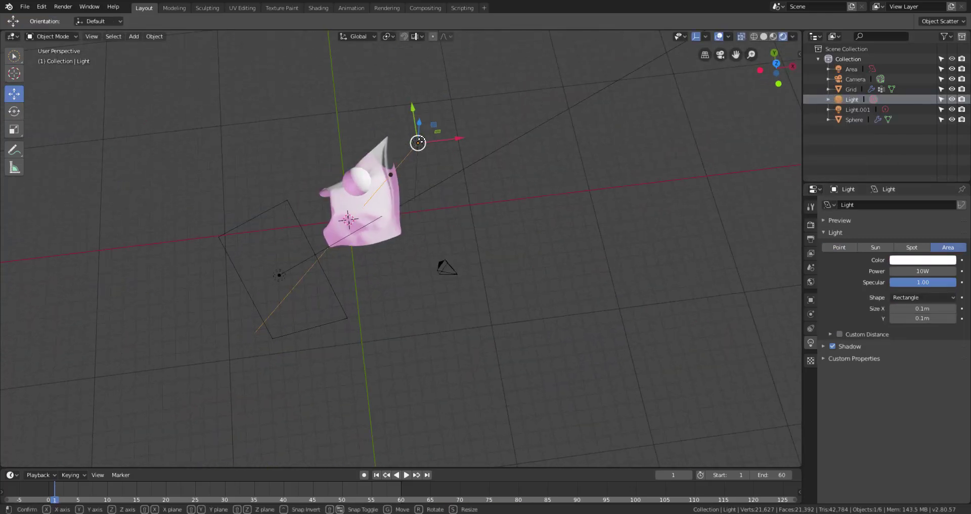
left_click_drag(412, 109, 405, 51)
left_click_drag(451, 82, 407, 85)
left_click_drag(340, 125, 361, 137)
left_click_drag(365, 77, 363, 60)
middle_click_drag(362, 263, 483, 185)
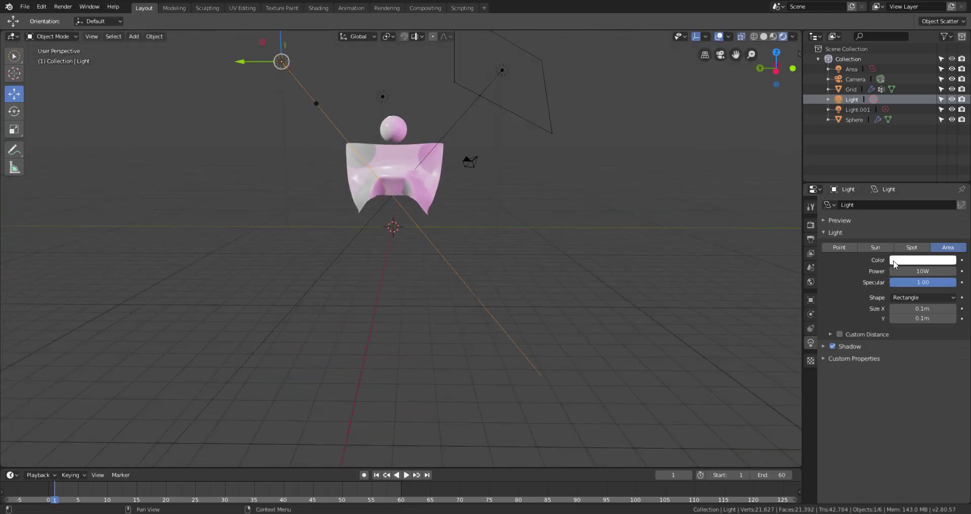
Colour the second area light blue and frame the cloth in the view
left_click(894, 262)
left_click(887, 150)
scroll(395, 132, "up", 5)
middle_click_drag(430, 101, 502, 319, "shift")
scroll(499, 319, "up", 2)
mouse_move(499, 208)
middle_mouse_down("shift")
mouse_move(509, 246)
mouse_move(501, 225)
middle_mouse_up("shift")
middle_click_drag(480, 289, 429, 344, "shift")
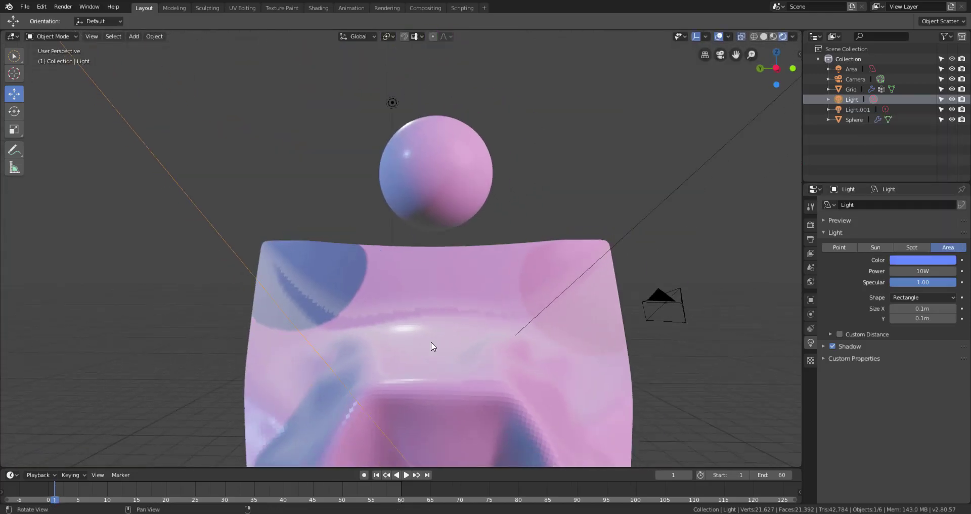
scroll(430, 345, "up", 1)
middle_click_drag(372, 314, 344, 293, "shift")
scroll(344, 293, "down", 1)
Rewind to the first frame and play the simulation
left_click(377, 475)
scroll(400, 436, "up", 1)
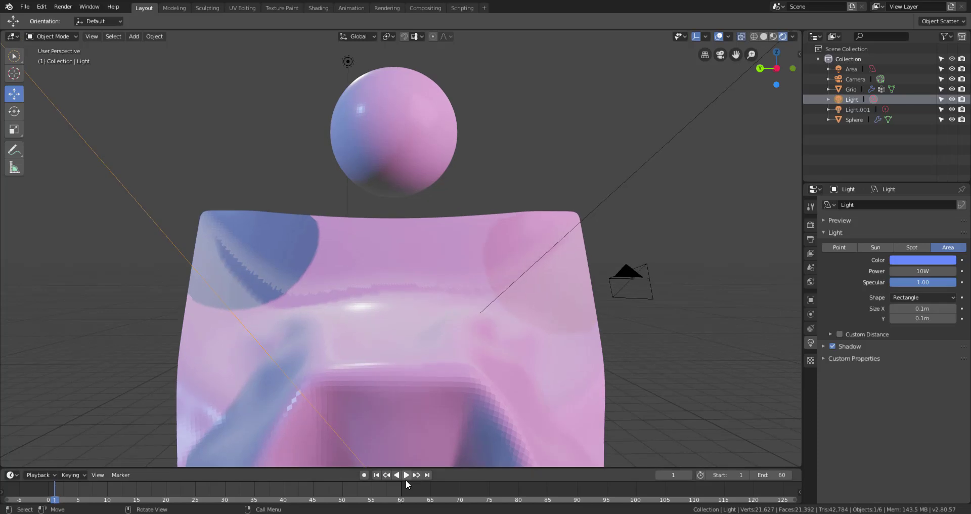
left_click(407, 475)
Try a level-2 Subdivision Surface on the Grid, undo it, and replay the simulation
left_click(406, 475)
left_click(377, 475)
left_click(456, 387)
left_click(811, 314)
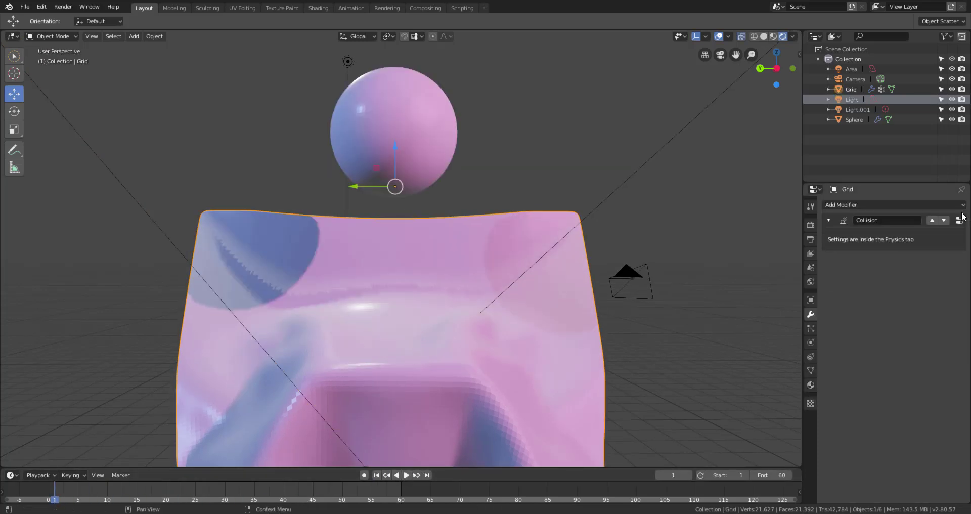
left_click(893, 204)
left_click(792, 374)
key("ctrl+2")
key("ctrl+z")
left_click(406, 474)
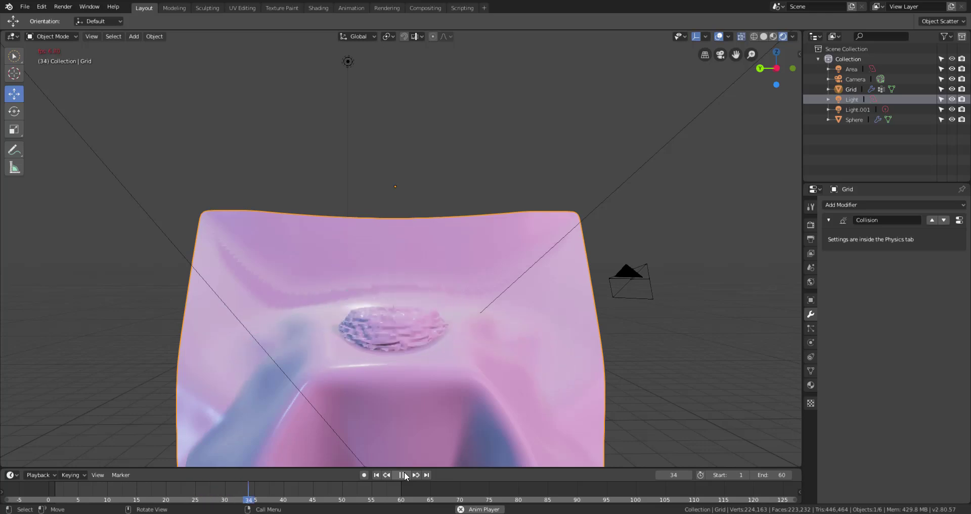
Enable Volumetric Shadows, Bloom, Ambient Occlusion and Motion Blur in the Eevee render settings
left_click(810, 224)
left_click(823, 345)
left_click(840, 451)
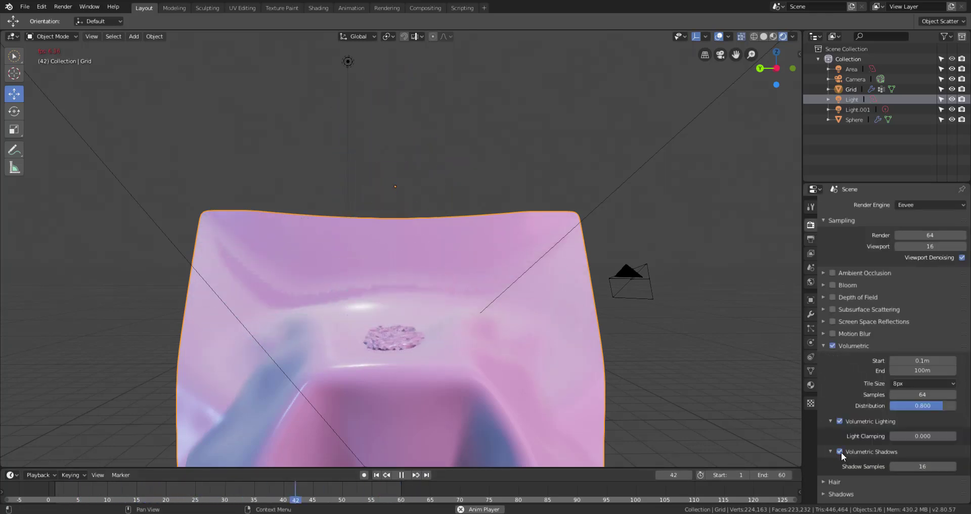
left_click(832, 285)
left_click(832, 272)
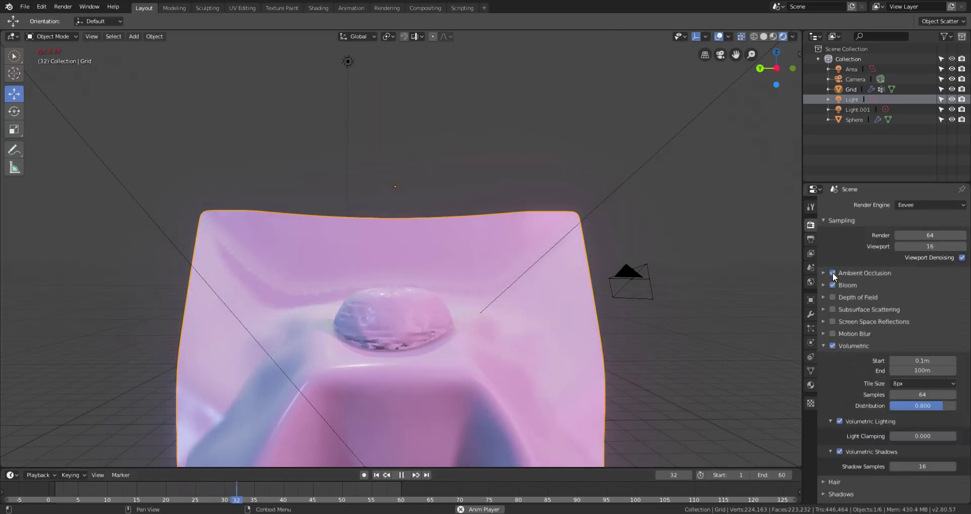
left_click(832, 334)
left_click(823, 334)
scroll(834, 405, "down", 4)
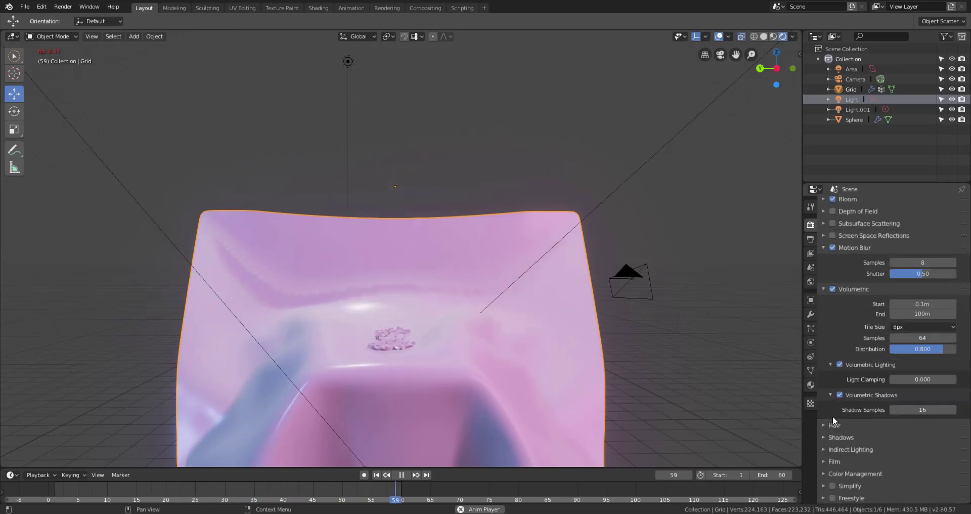